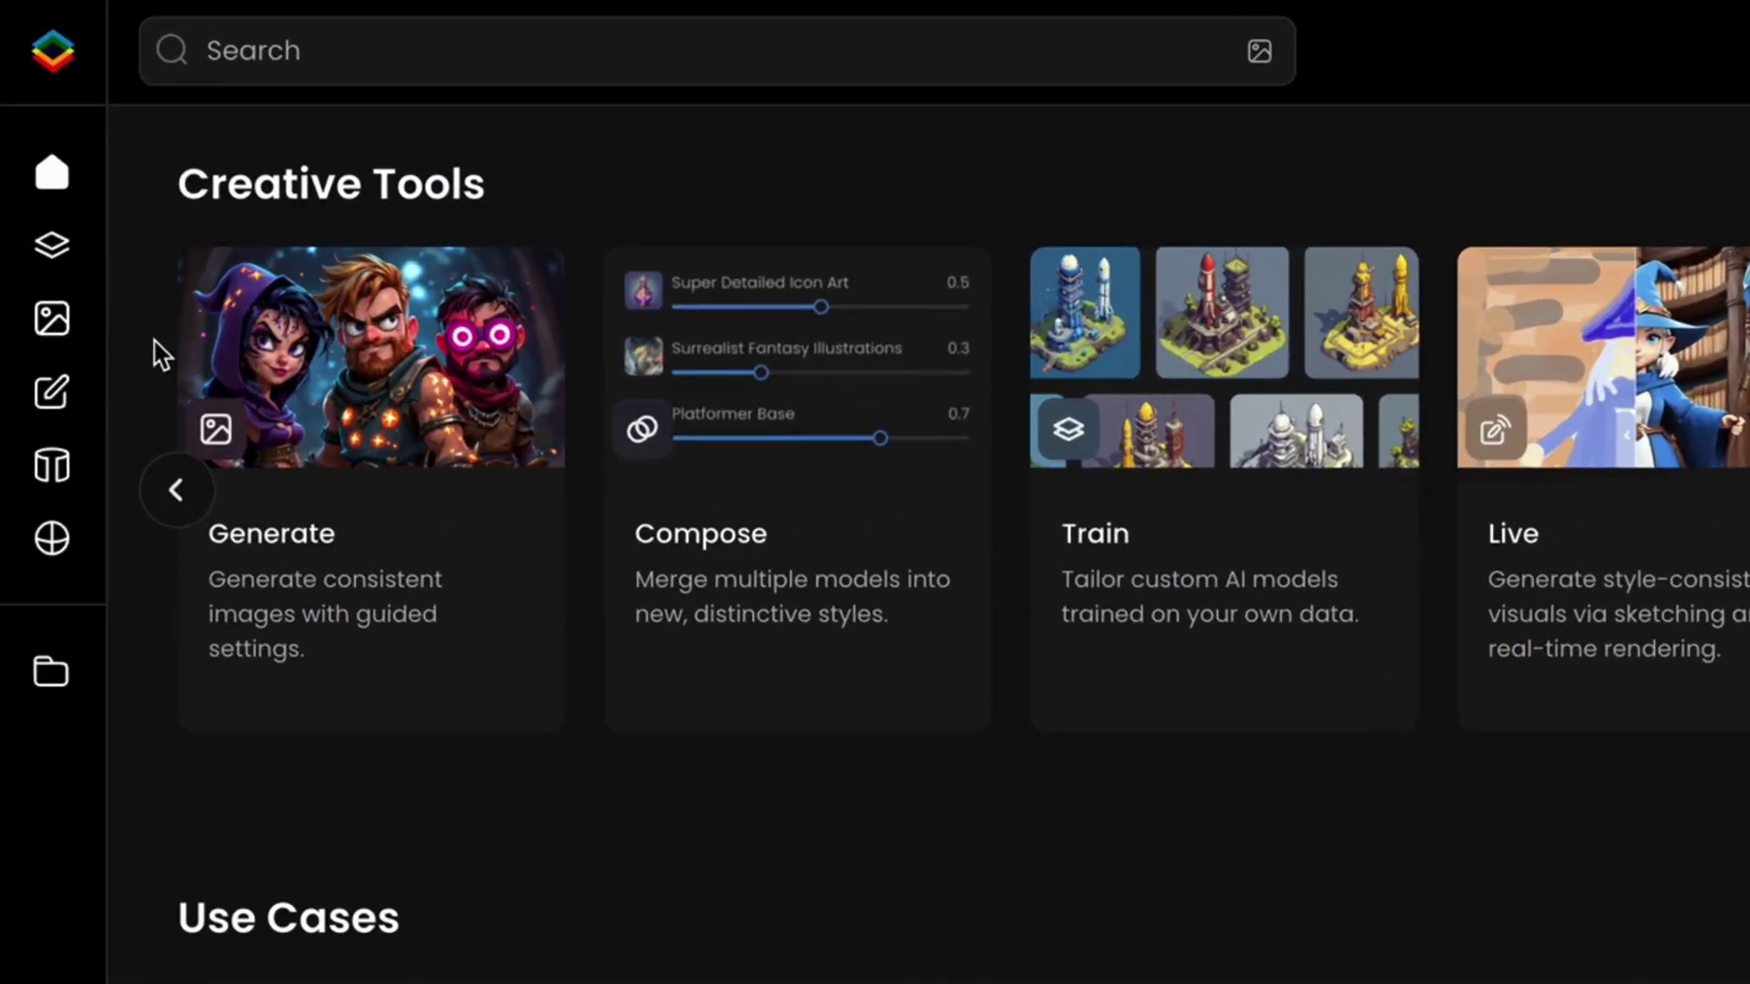
Start a new Colorful Digital Icons generation and show the Reference Image options.
{"action": "mouse_move", "coordinate": [46, 330]}
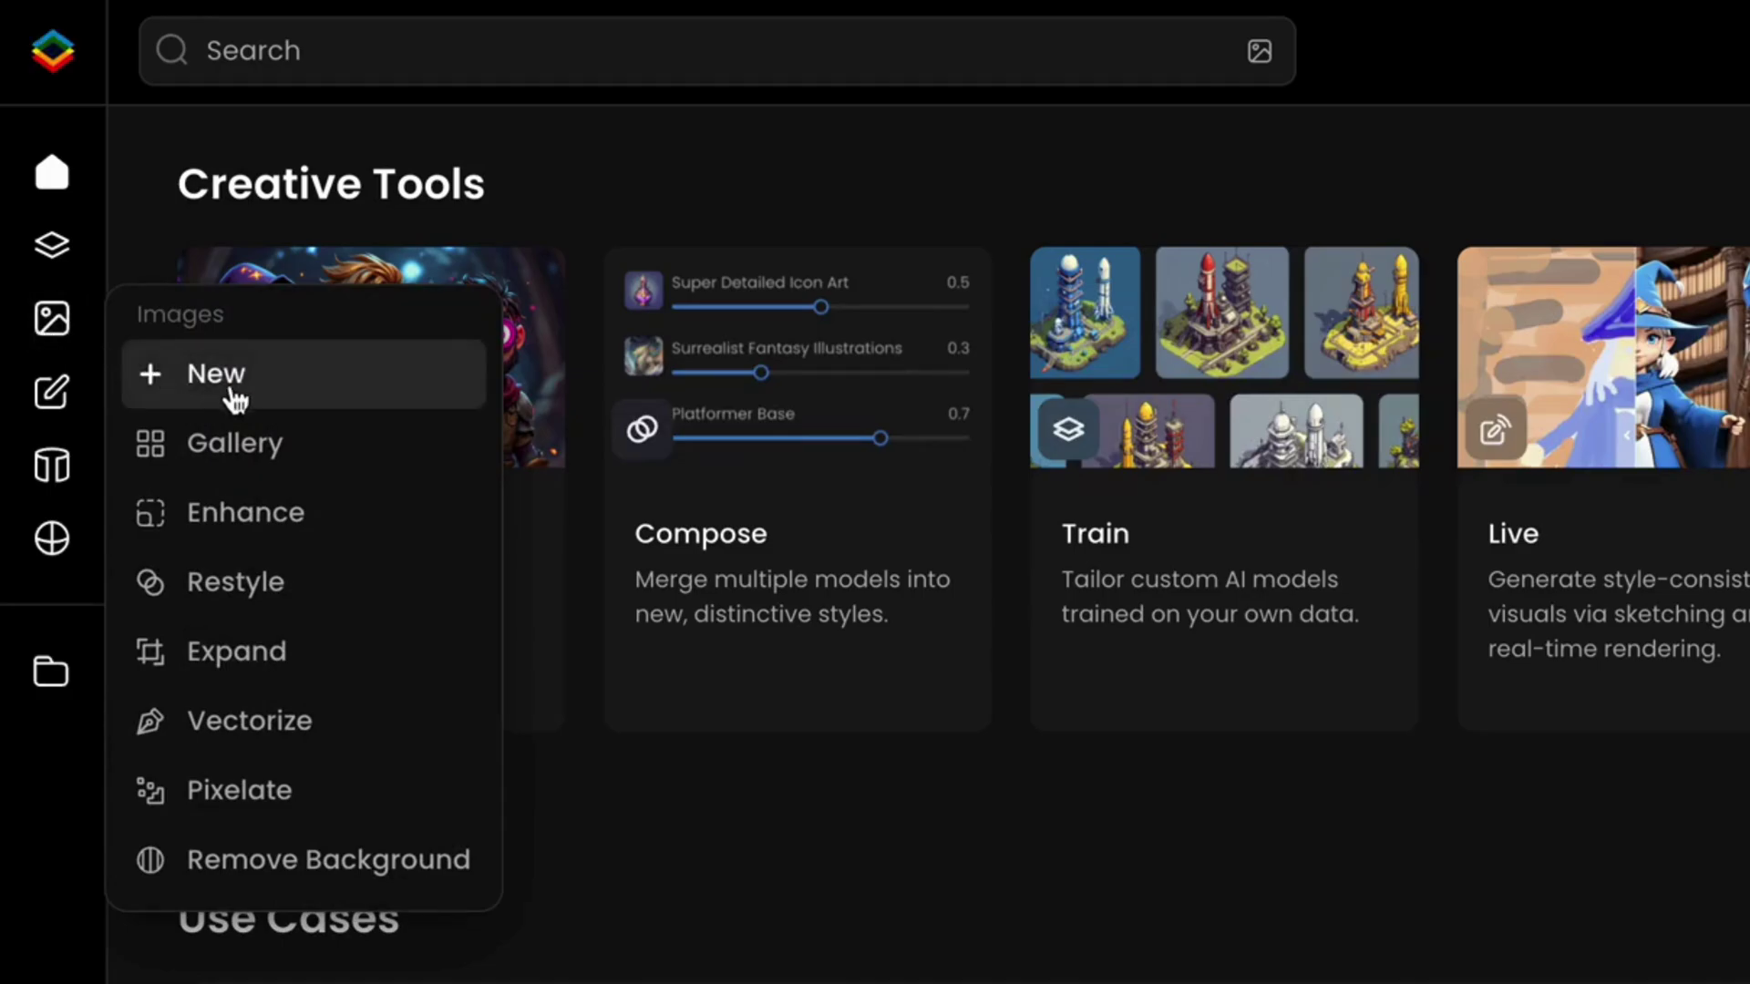
{"action": "left_click", "coordinate": [251, 399]}
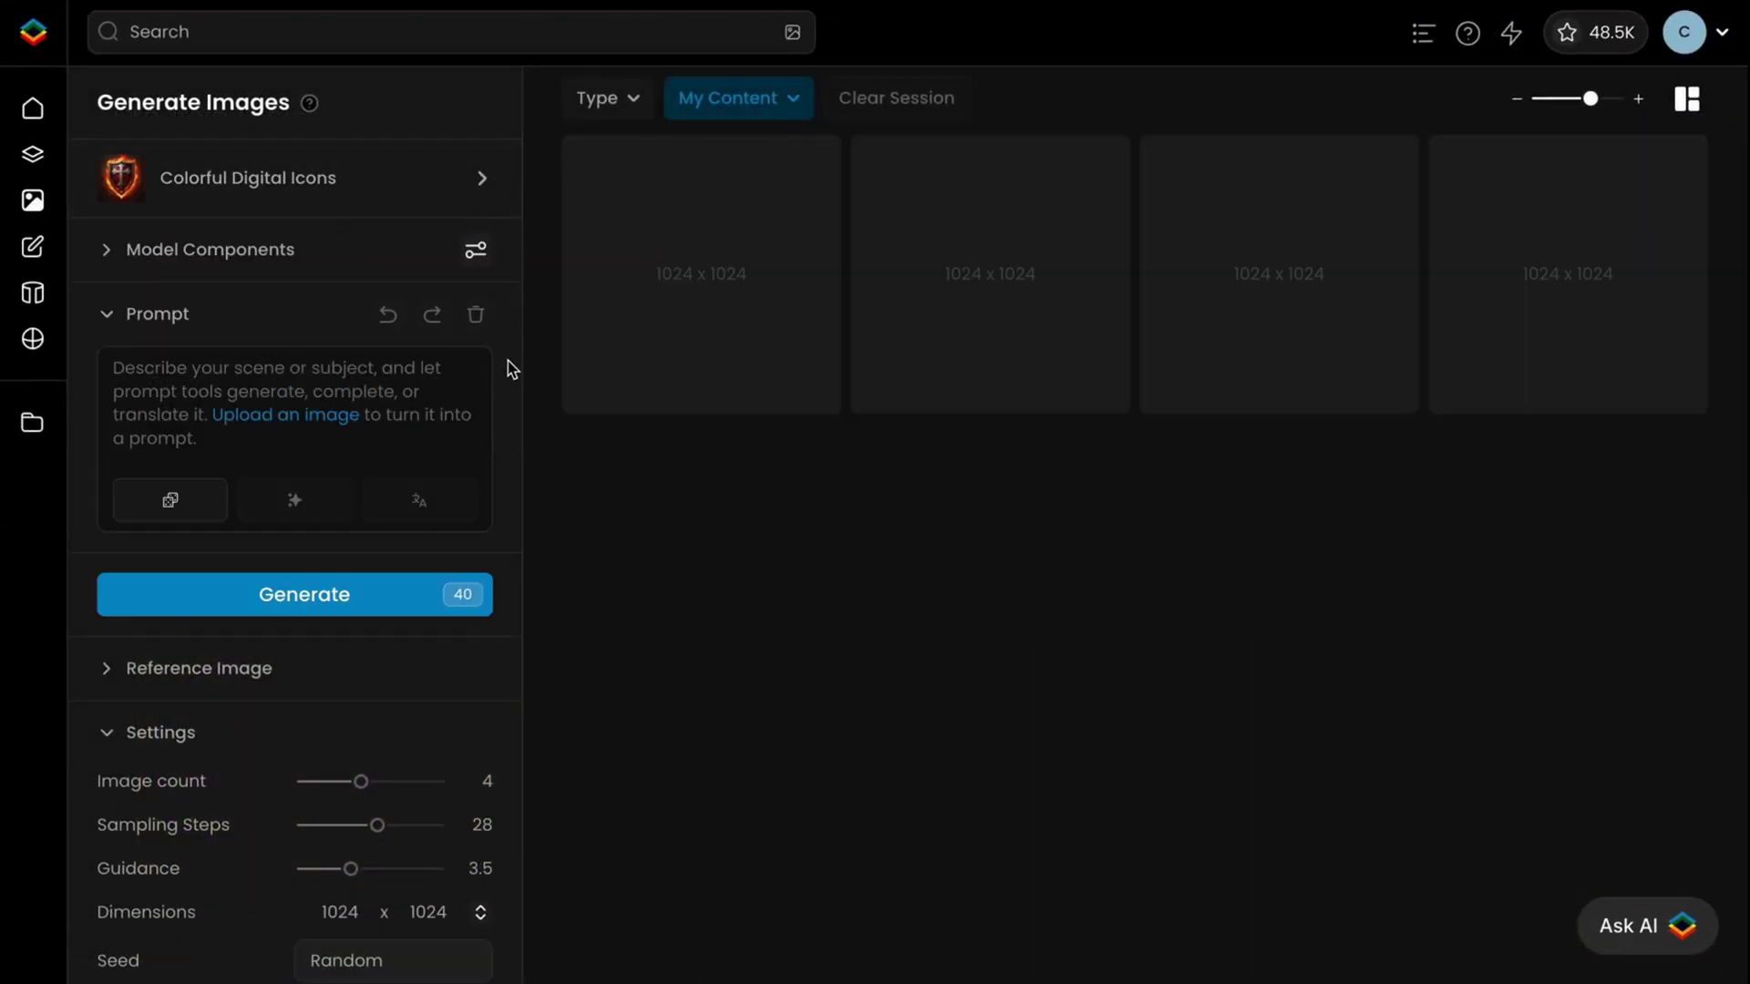
{"action": "left_click", "coordinate": [210, 675]}
{"action": "scroll", "coordinate": [213, 686], "scroll_direction": "down", "scroll_amount": 1}
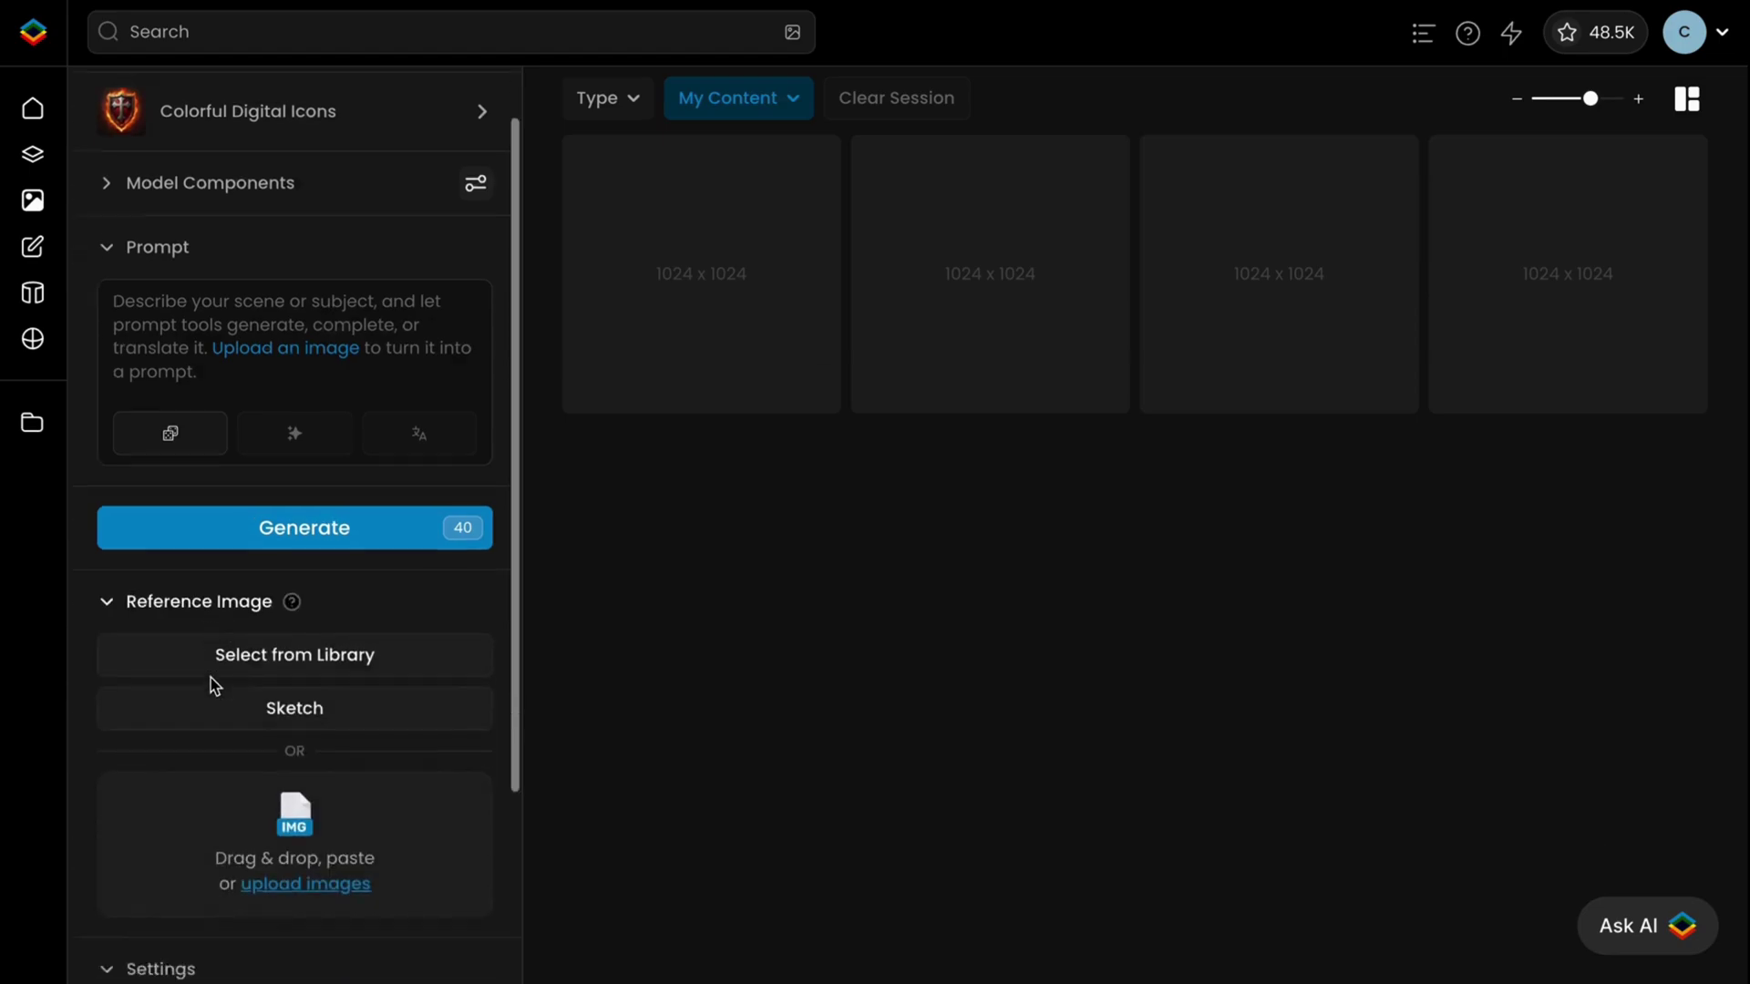
{"action": "scroll", "coordinate": [210, 679], "scroll_direction": "down", "scroll_amount": 3}
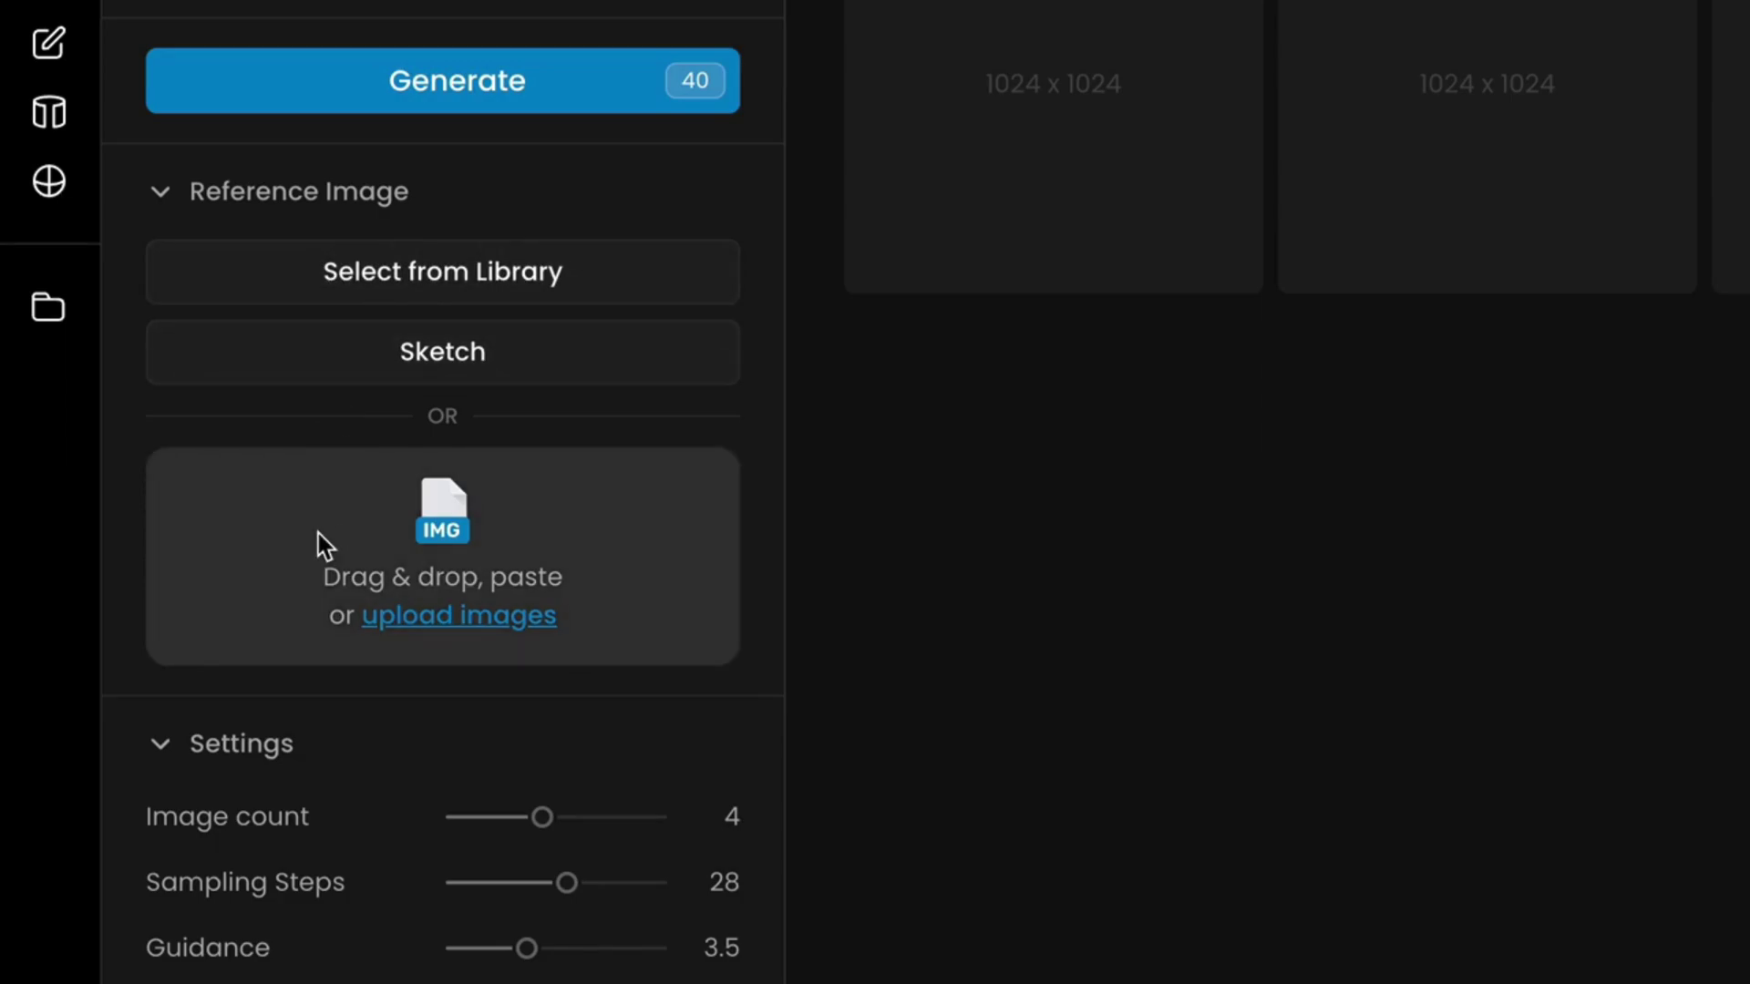
On a blank sketch canvas, paint gold squares with orange edges.
{"action": "left_click", "coordinate": [326, 375]}
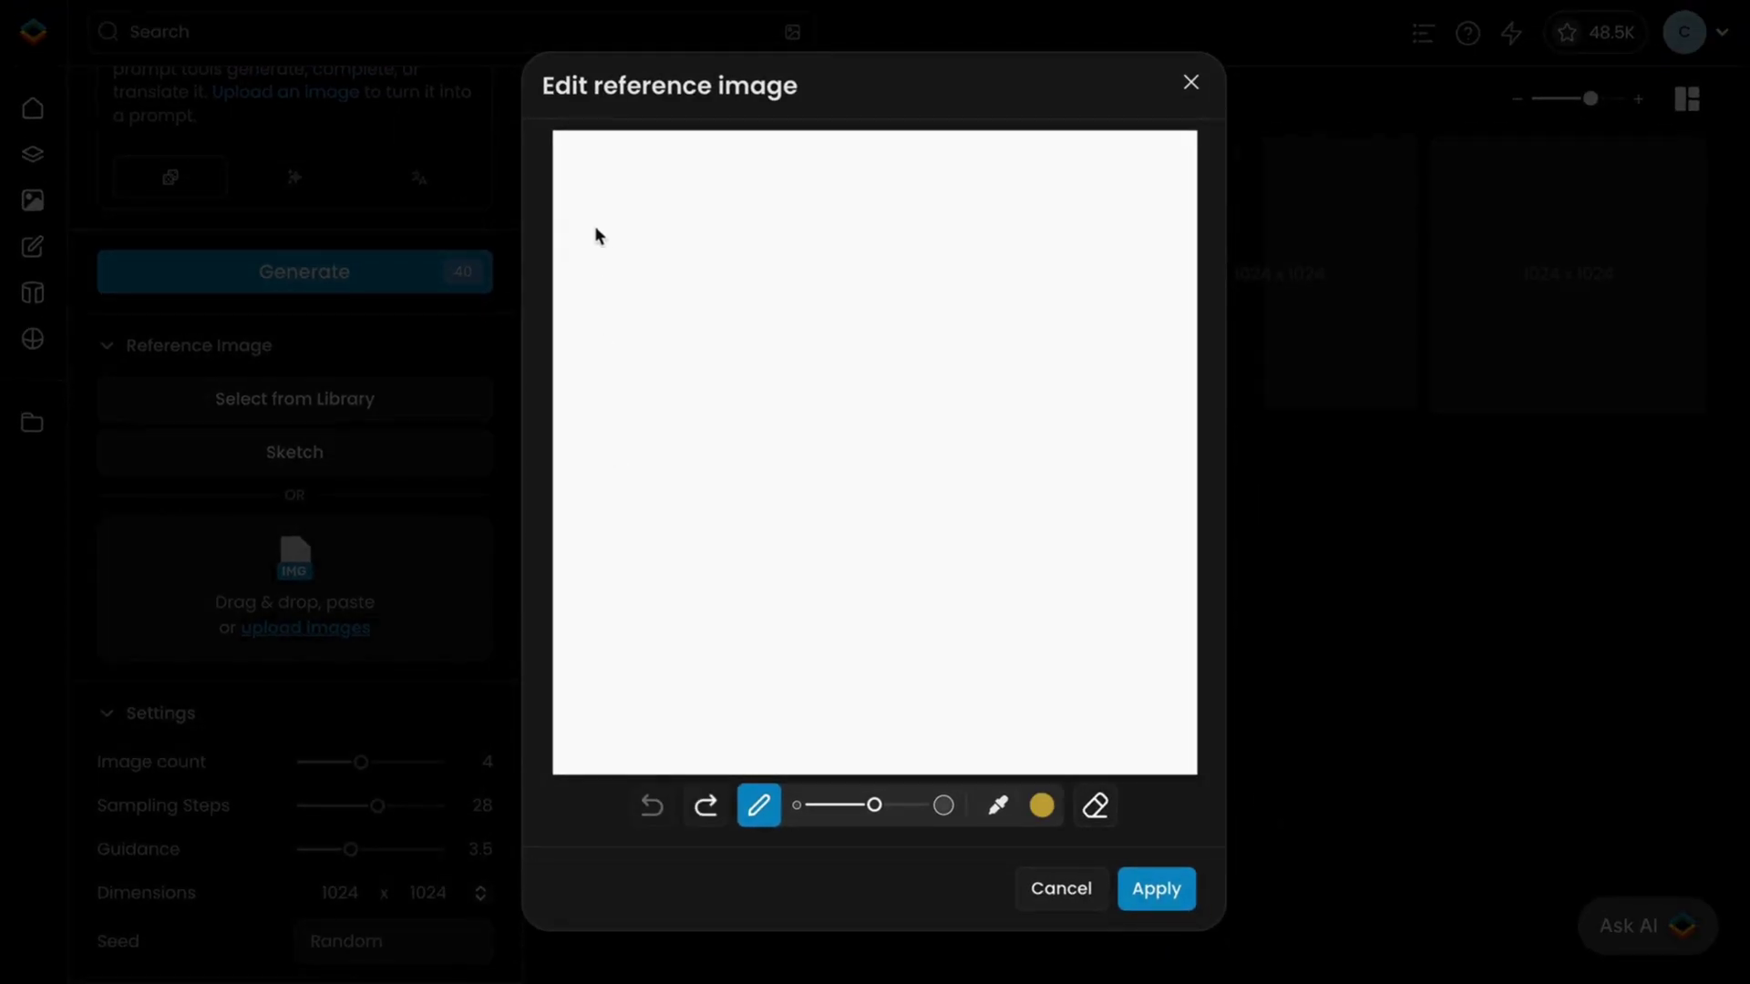
{"action": "mouse_move", "coordinate": [588, 228]}
{"action": "left_mouse_down"}
{"action": "mouse_move", "coordinate": [805, 228]}
{"action": "mouse_move", "coordinate": [808, 371]}
{"action": "left_mouse_up"}
{"action": "mouse_move", "coordinate": [808, 371]}
{"action": "left_mouse_down"}
{"action": "mouse_move", "coordinate": [800, 485]}
{"action": "mouse_move", "coordinate": [700, 489]}
{"action": "left_mouse_up"}
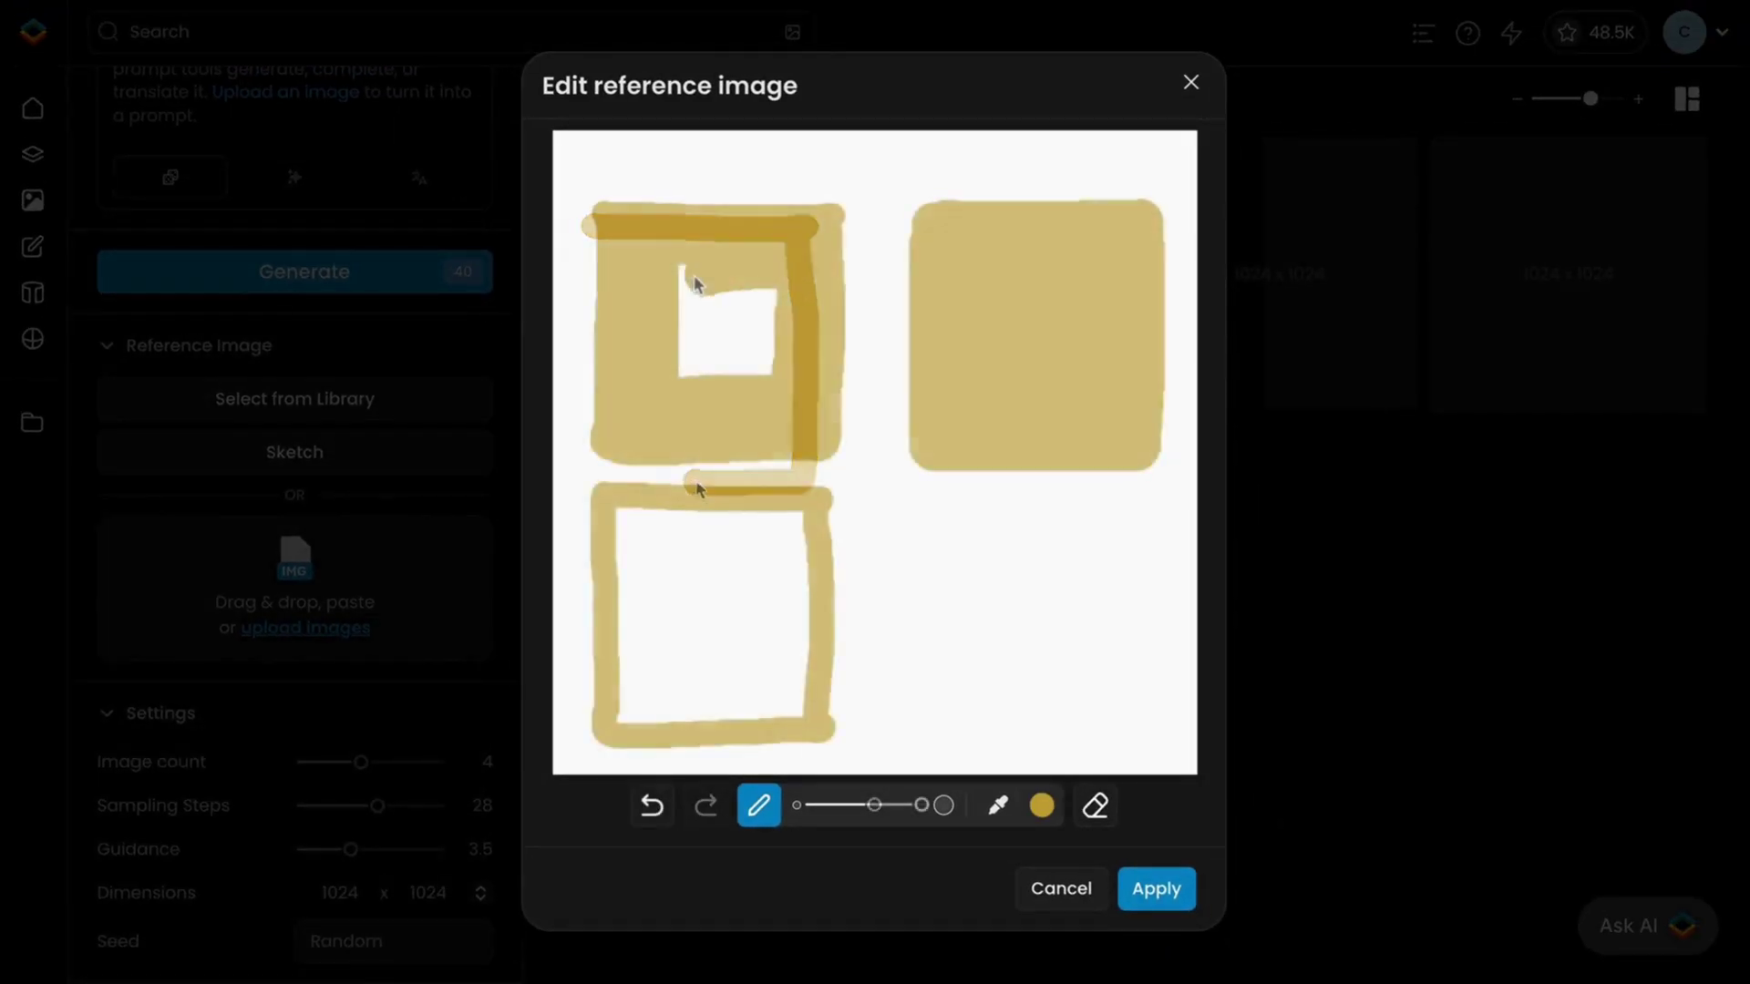
{"action": "left_click_drag", "start_coordinate": [638, 552], "coordinate": [684, 524]}
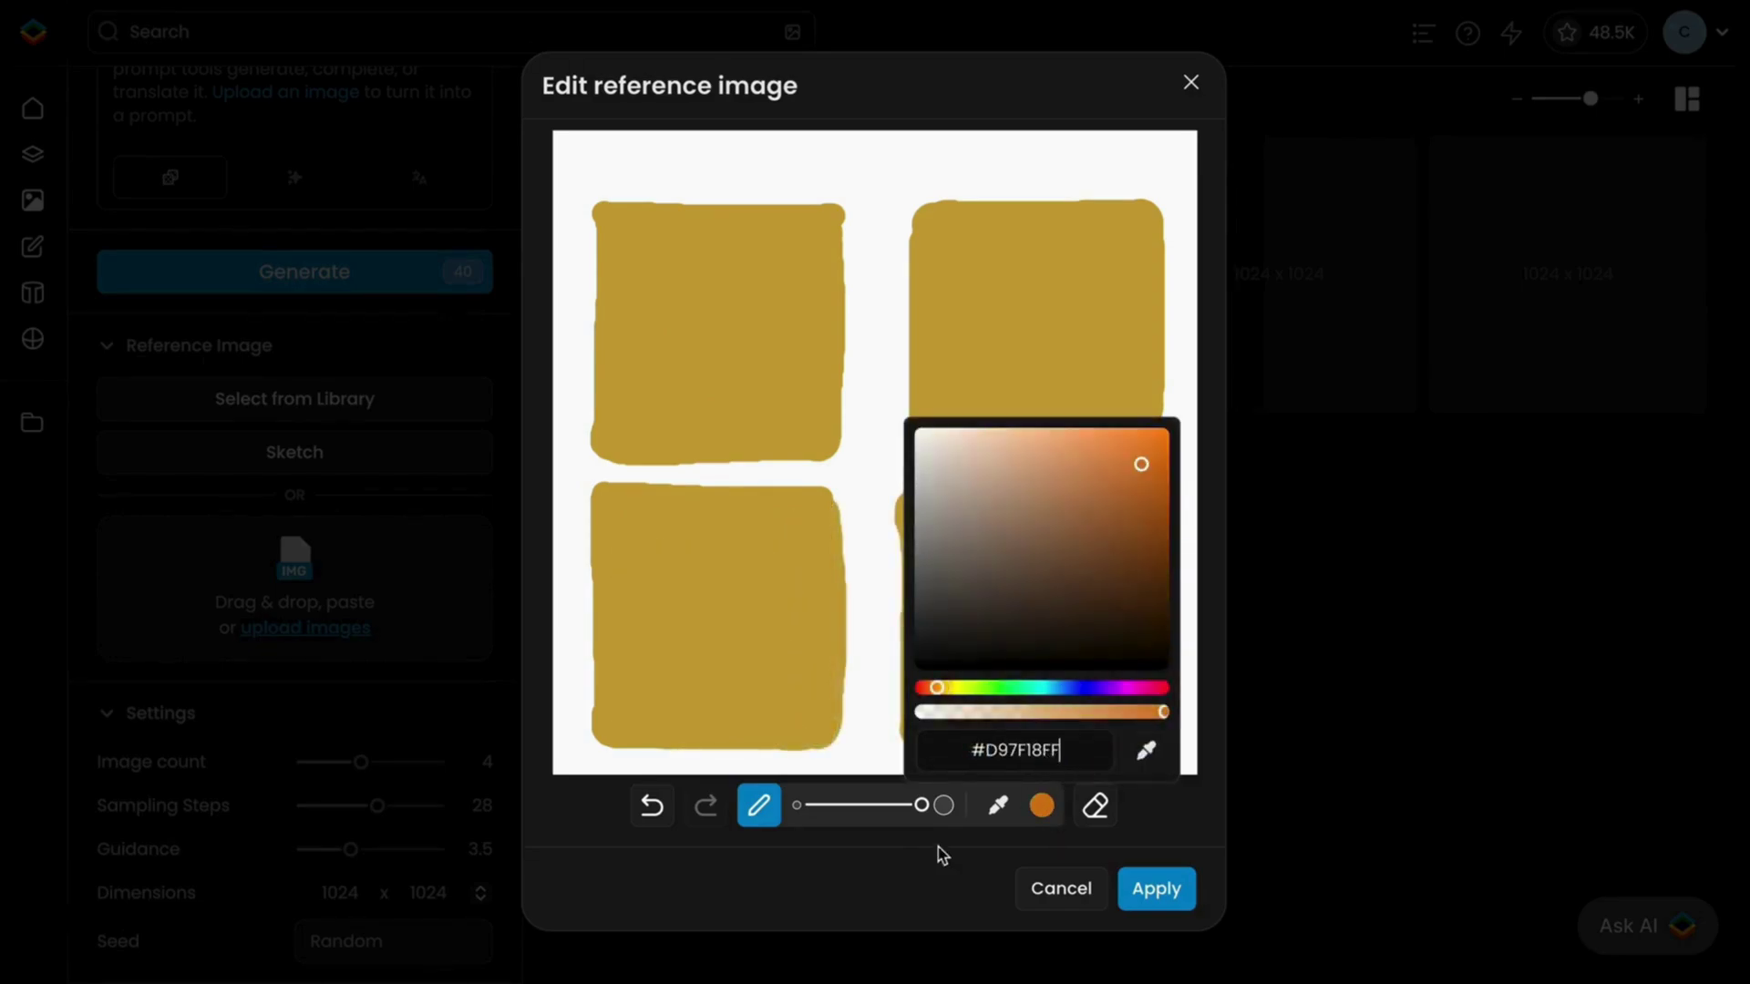
{"action": "left_click", "coordinate": [943, 857]}
{"action": "mouse_move", "coordinate": [824, 226]}
{"action": "left_mouse_down"}
{"action": "mouse_move", "coordinate": [616, 220]}
{"action": "mouse_move", "coordinate": [606, 465]}
{"action": "left_mouse_up"}
{"action": "left_click_drag", "start_coordinate": [831, 505], "coordinate": [721, 511]}
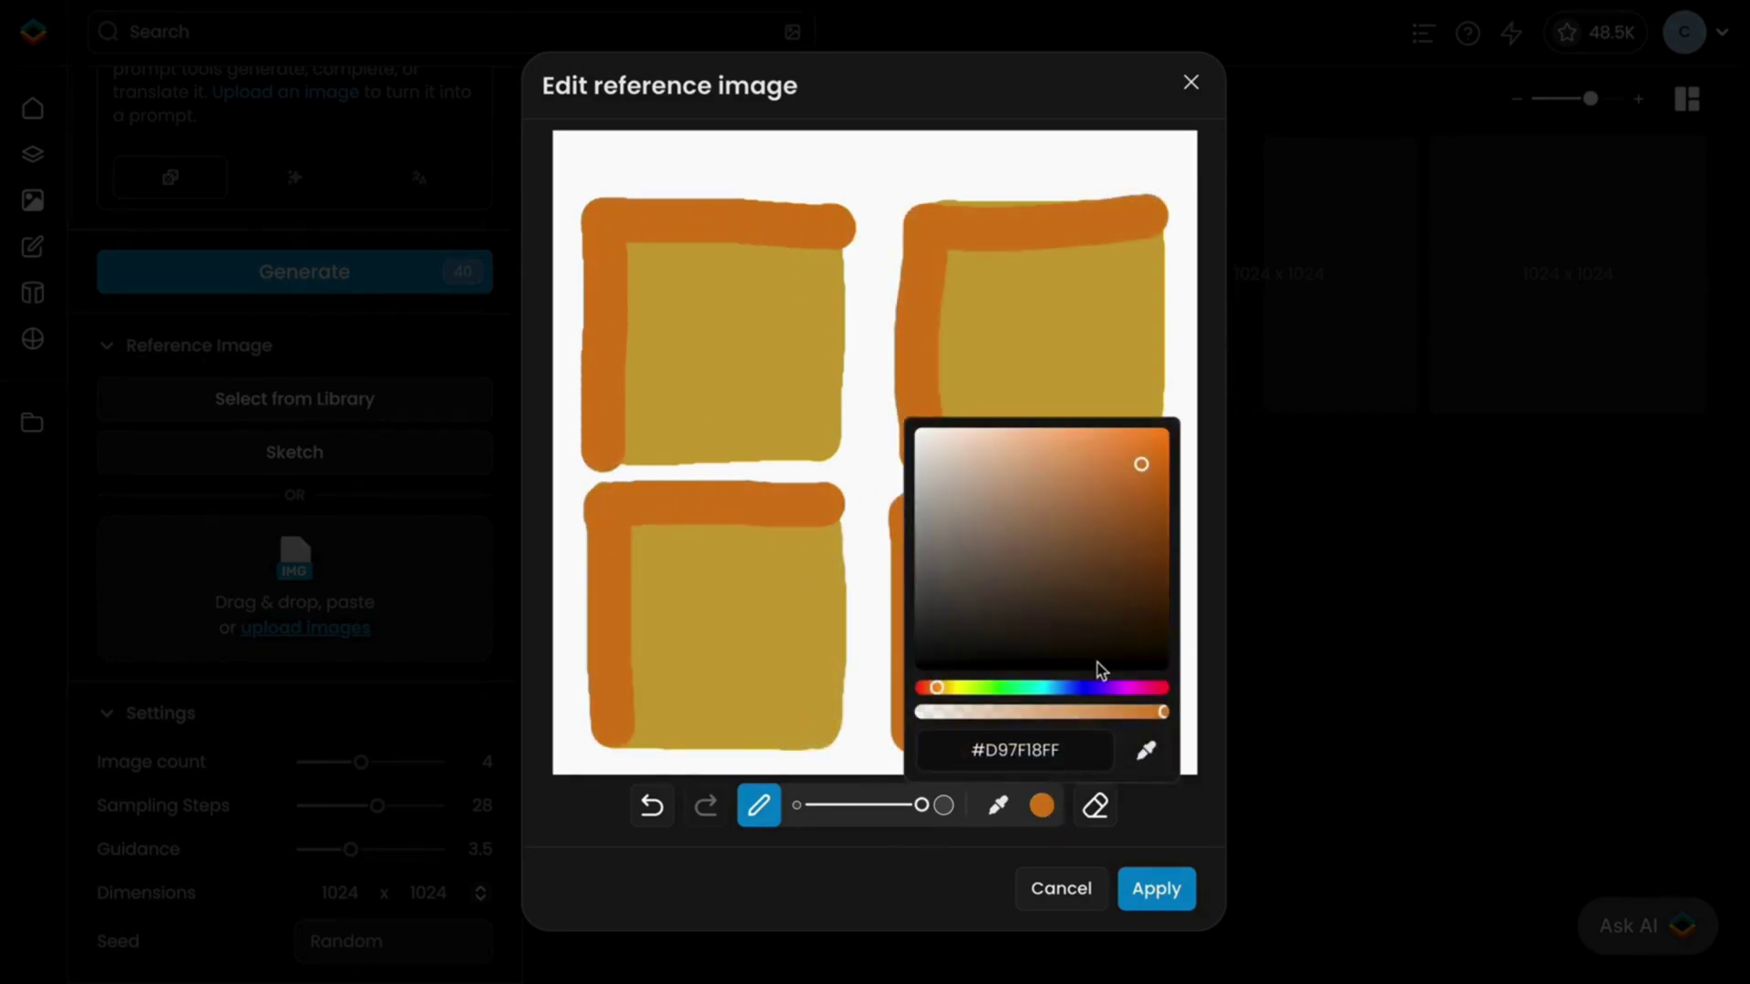
Draw a red potion drop and yellow coins, then apply the sketch as reference.
{"action": "left_click", "coordinate": [946, 703]}
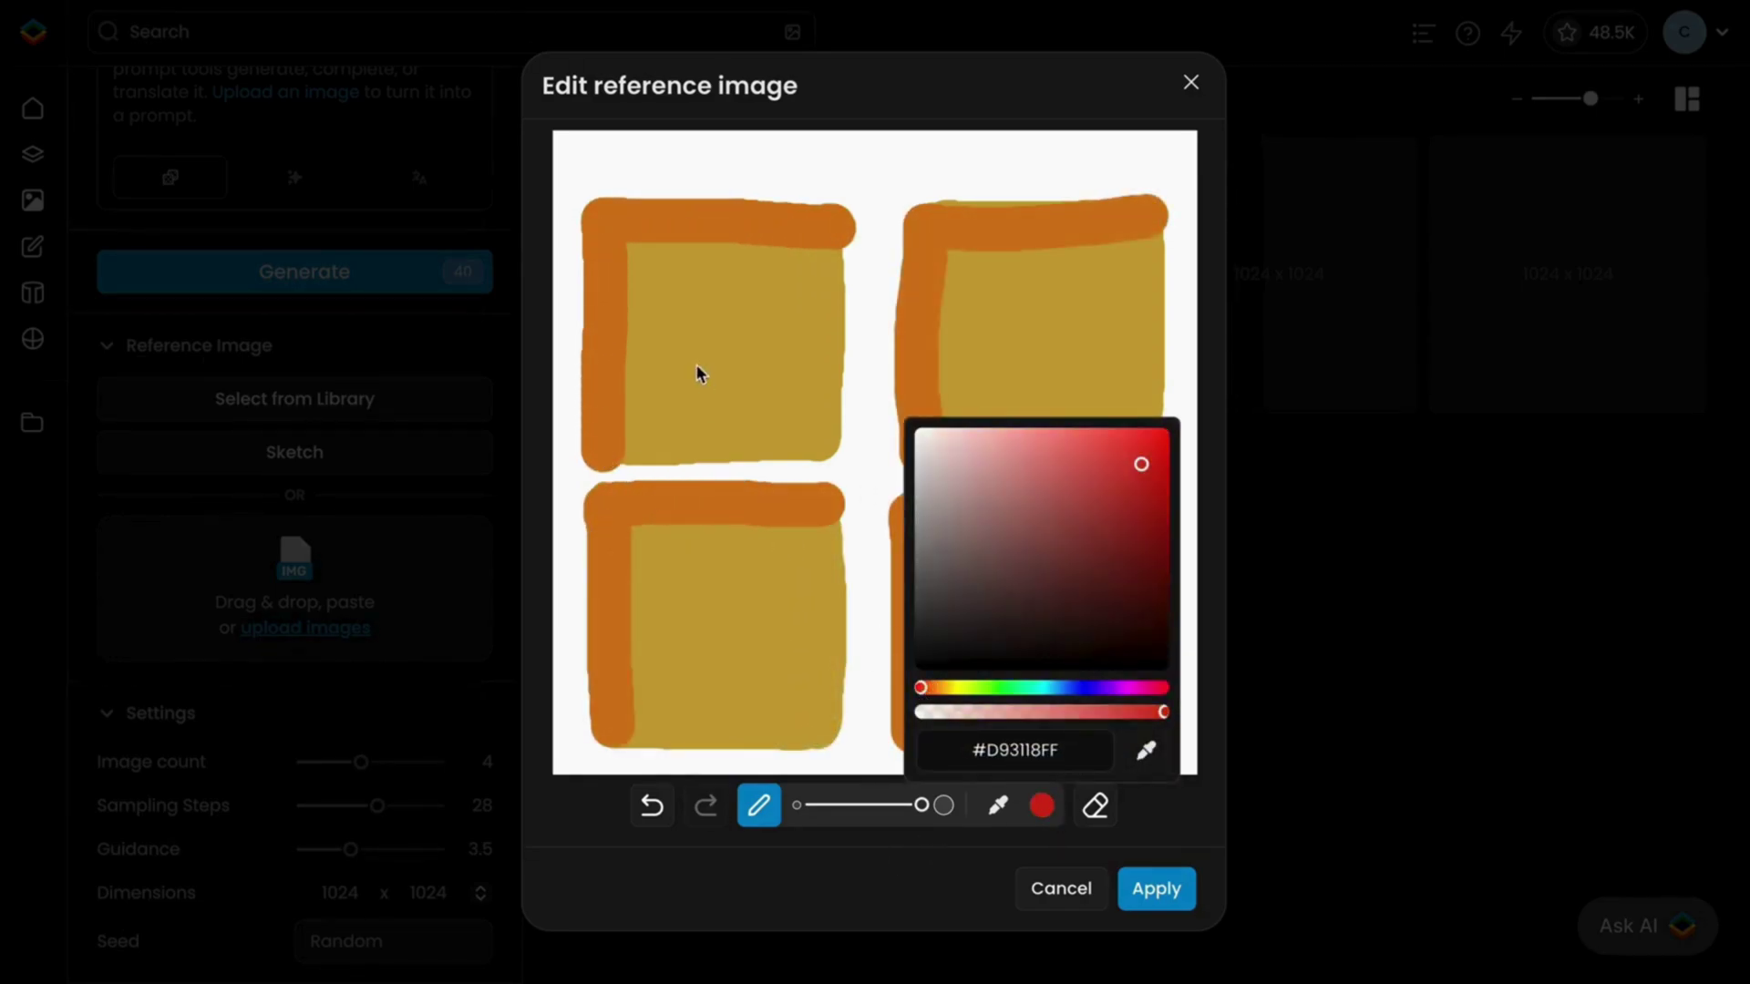
{"action": "mouse_move", "coordinate": [714, 274]}
{"action": "left_mouse_down"}
{"action": "mouse_move", "coordinate": [679, 341]}
{"action": "mouse_move", "coordinate": [766, 371]}
{"action": "left_mouse_up"}
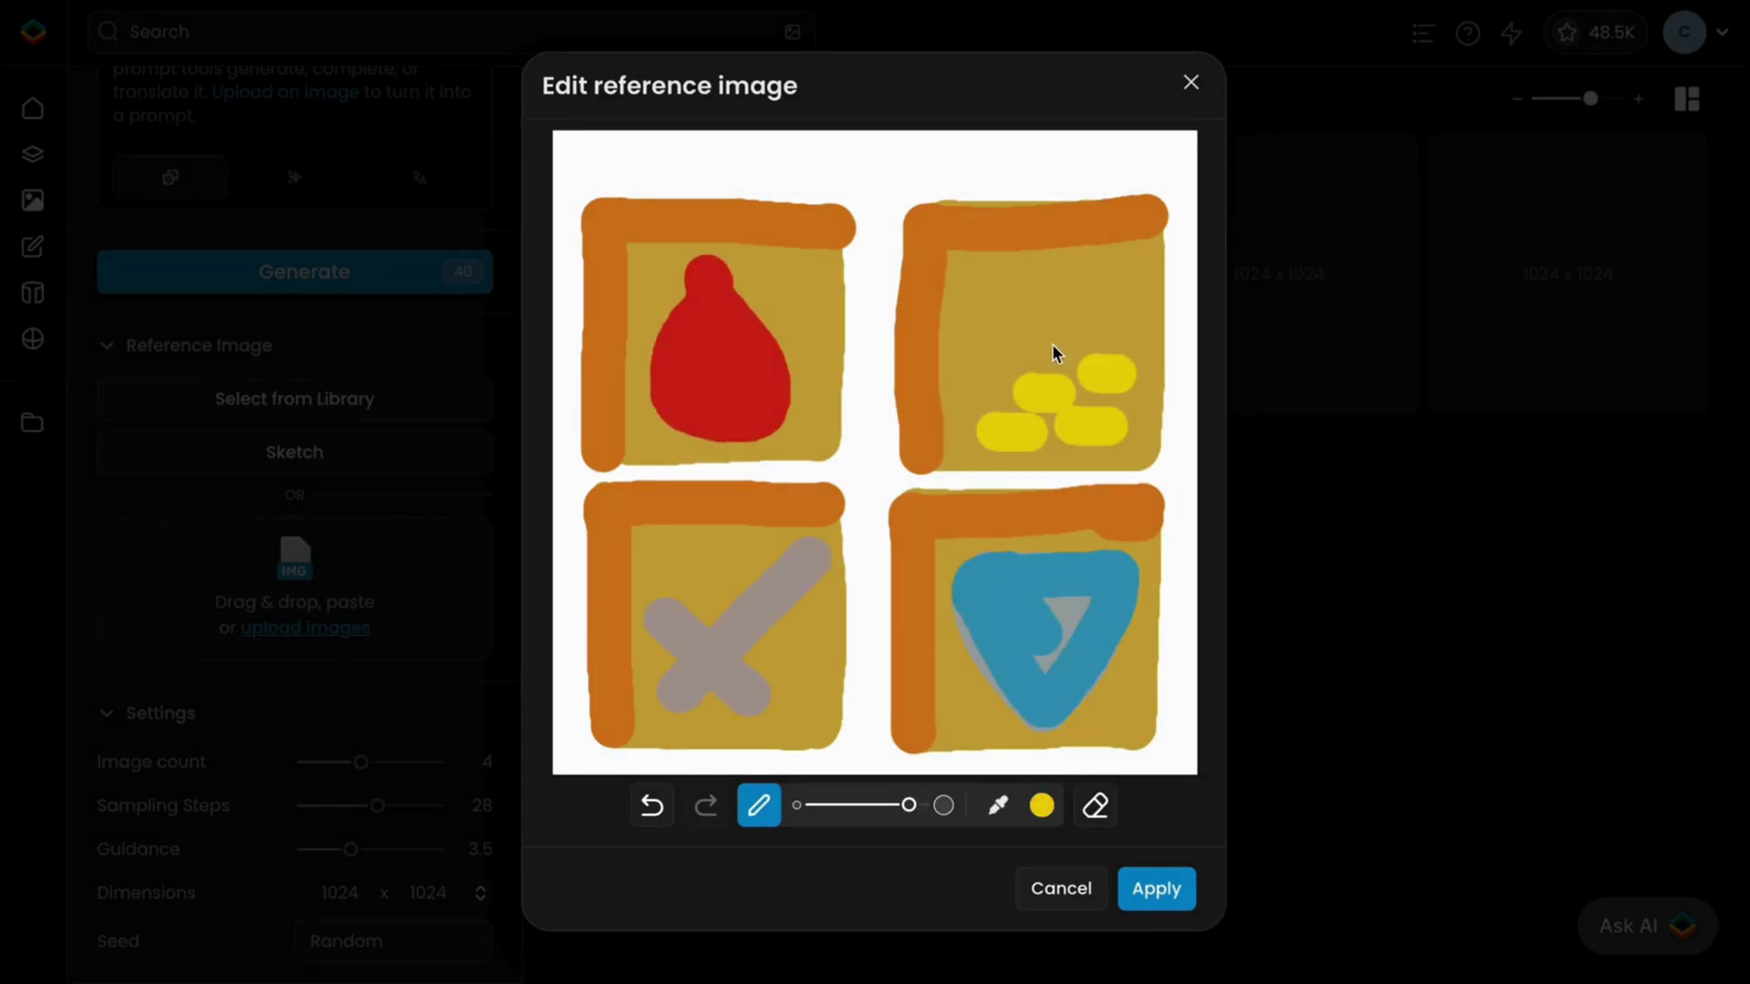
{"action": "left_click_drag", "start_coordinate": [1047, 364], "coordinate": [1071, 319]}
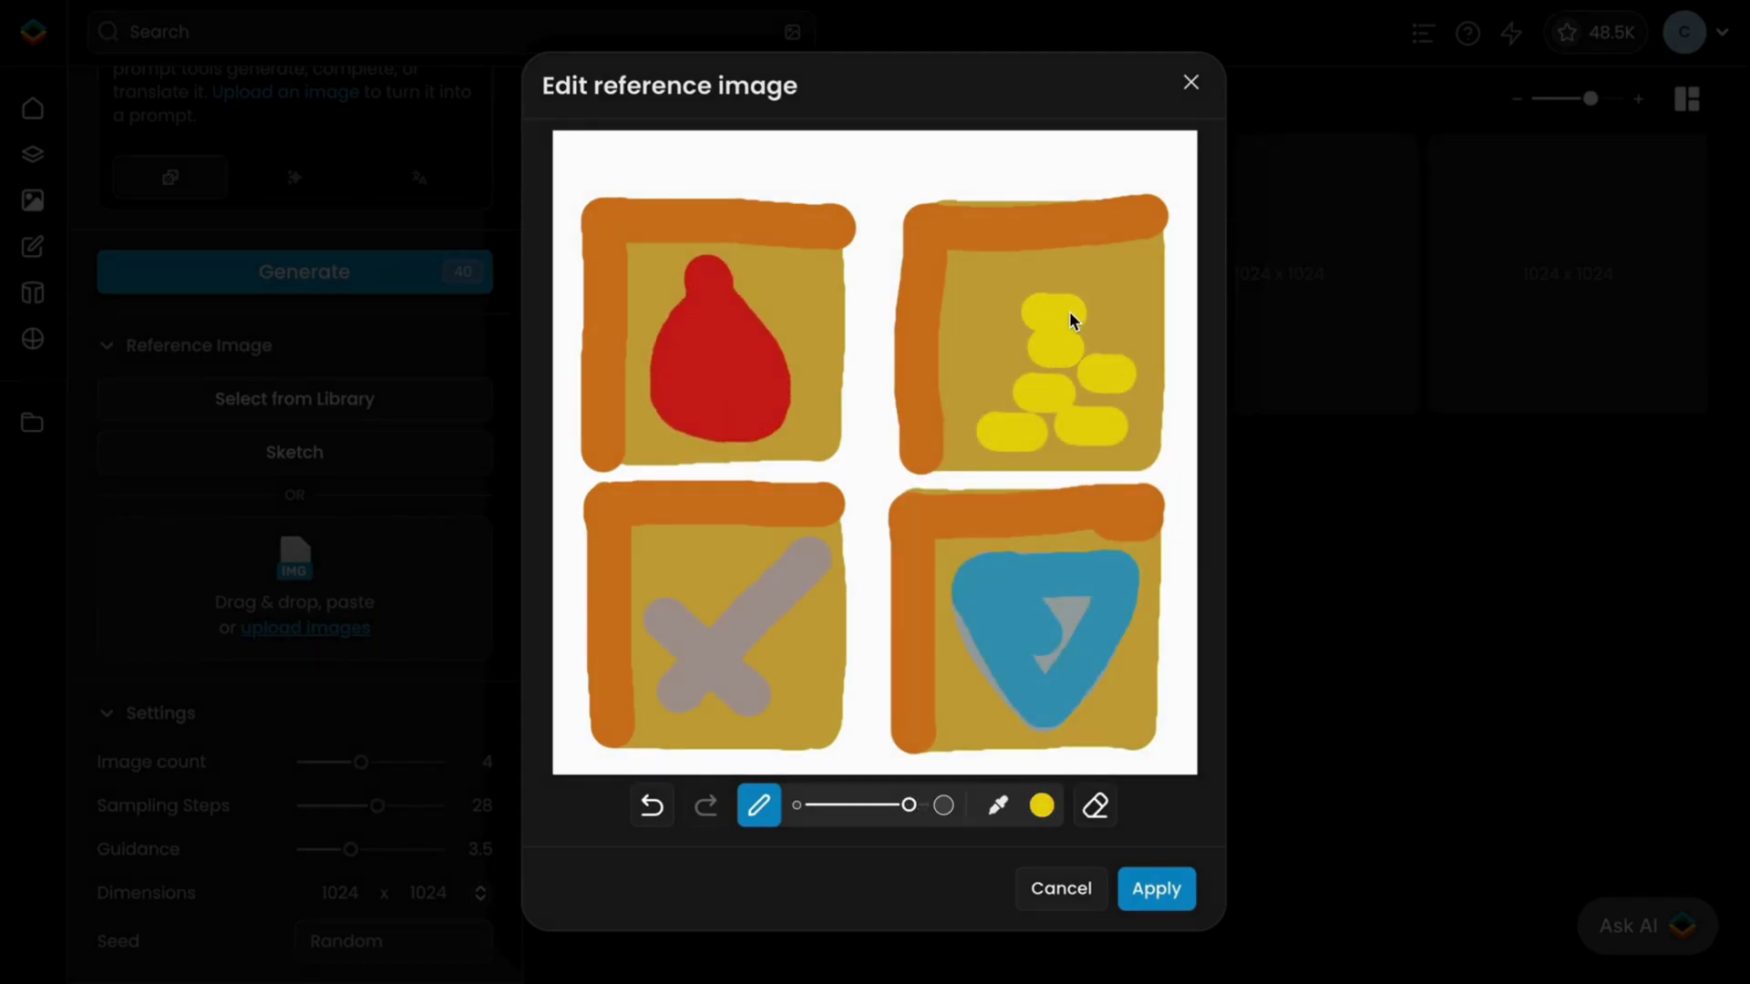
{"action": "left_click", "coordinate": [1135, 890]}
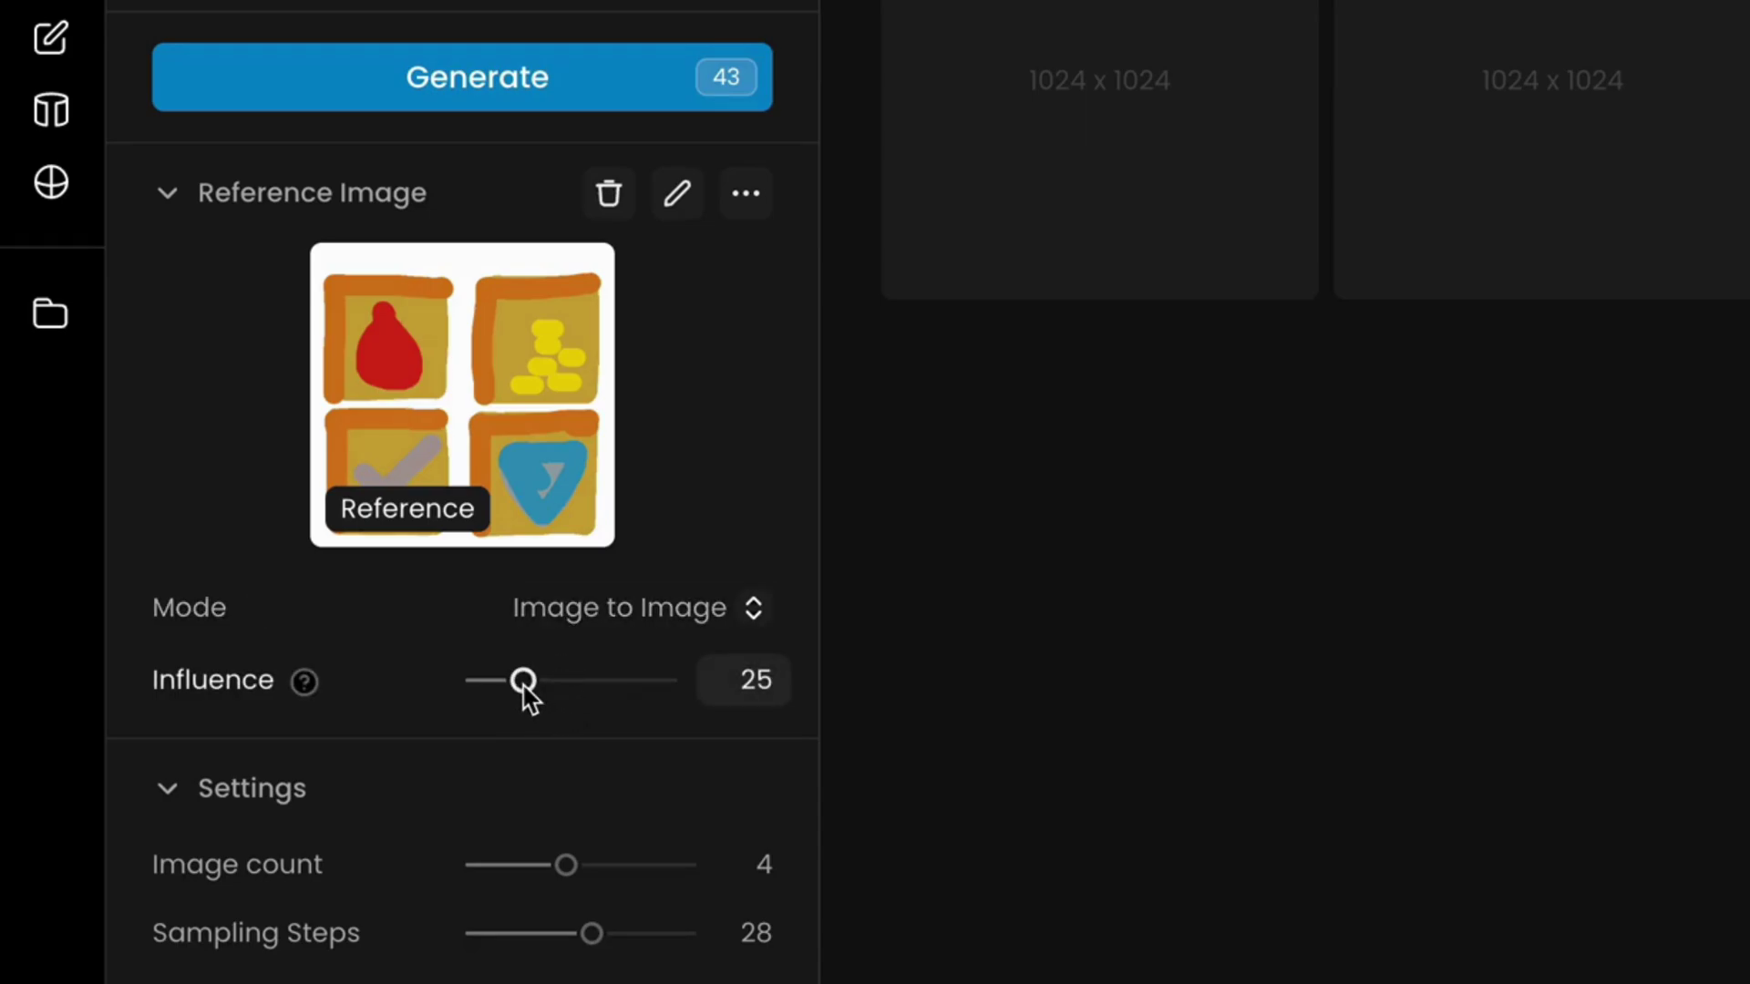
Nudge the reference Influence slider up, then bring it down to 15.
{"action": "left_click_drag", "start_coordinate": [526, 688], "coordinate": [536, 688]}
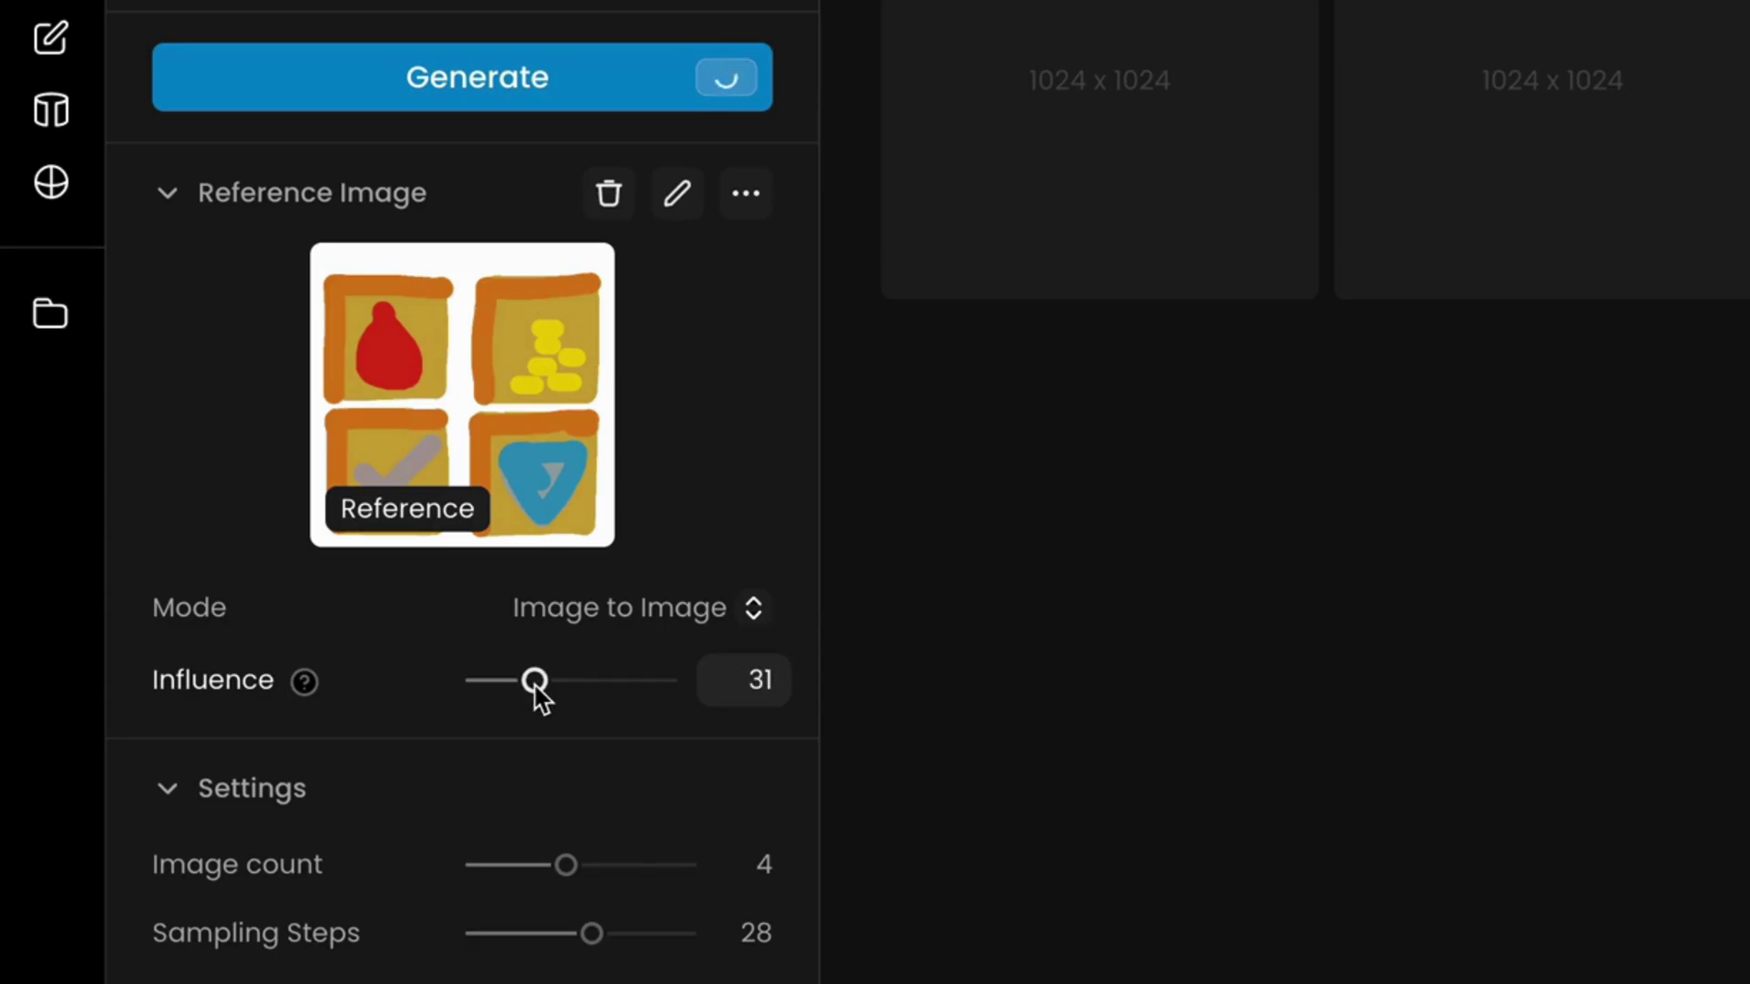
{"action": "left_click_drag", "start_coordinate": [536, 689], "coordinate": [504, 691]}
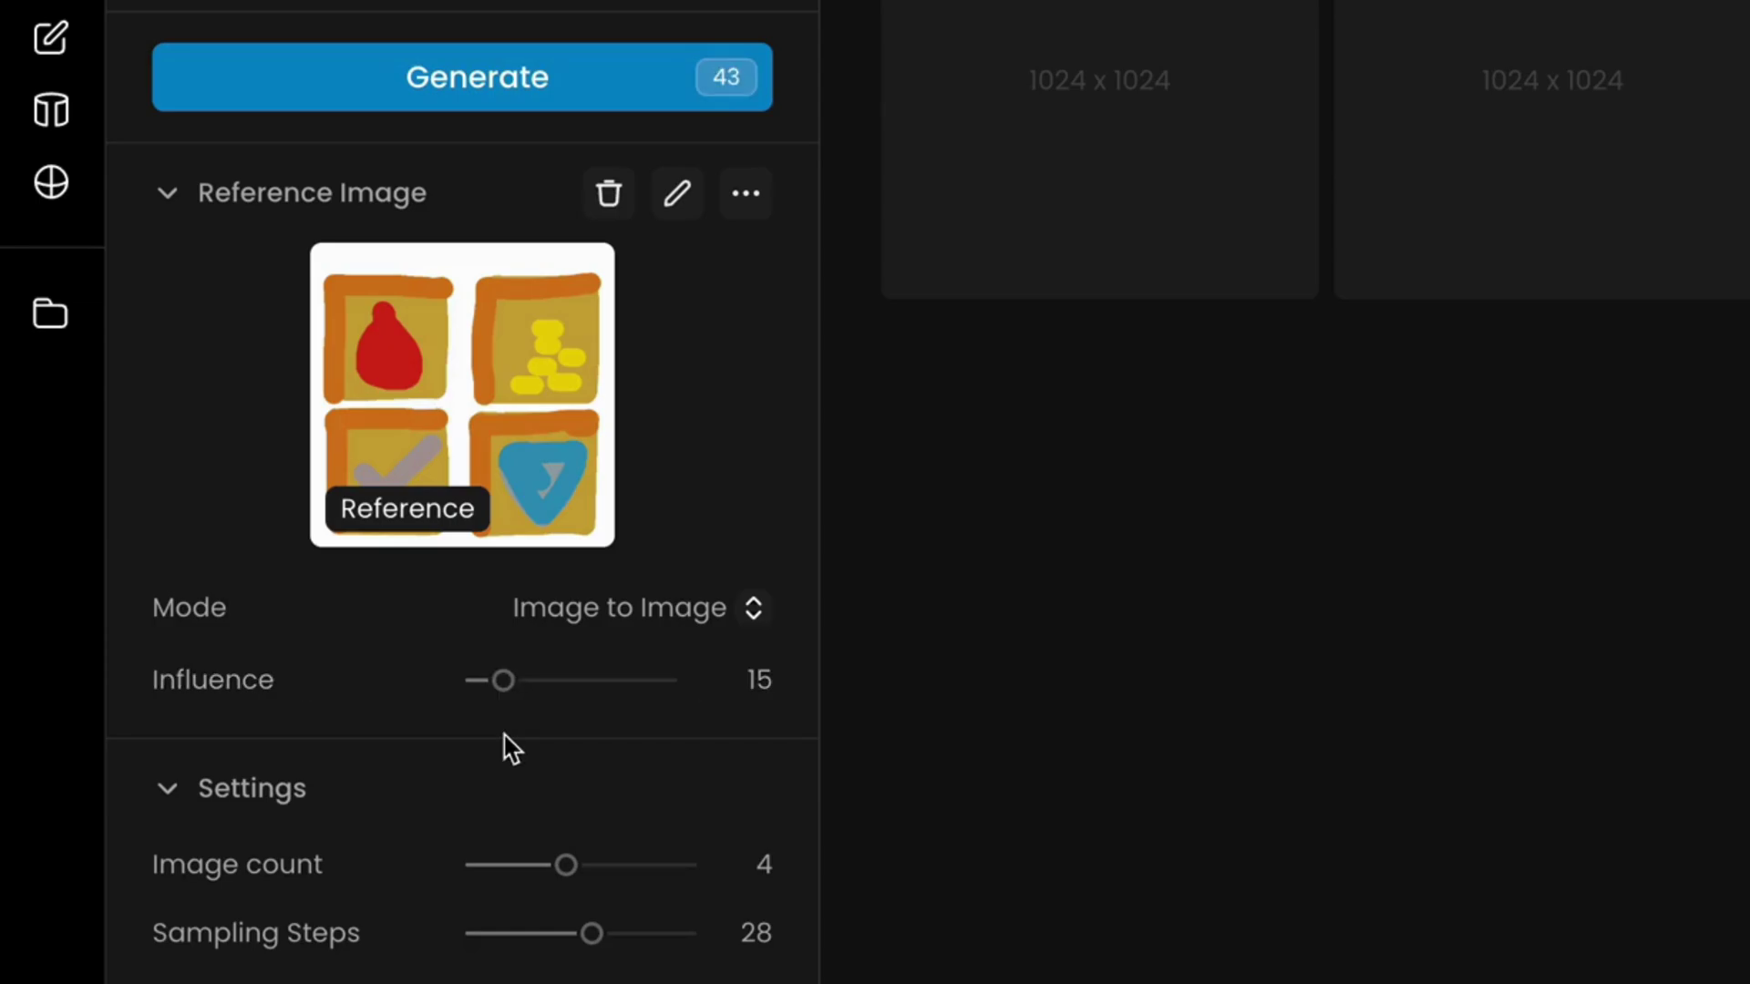
{"action": "scroll", "coordinate": [510, 748], "scroll_direction": "up", "scroll_amount": 5}
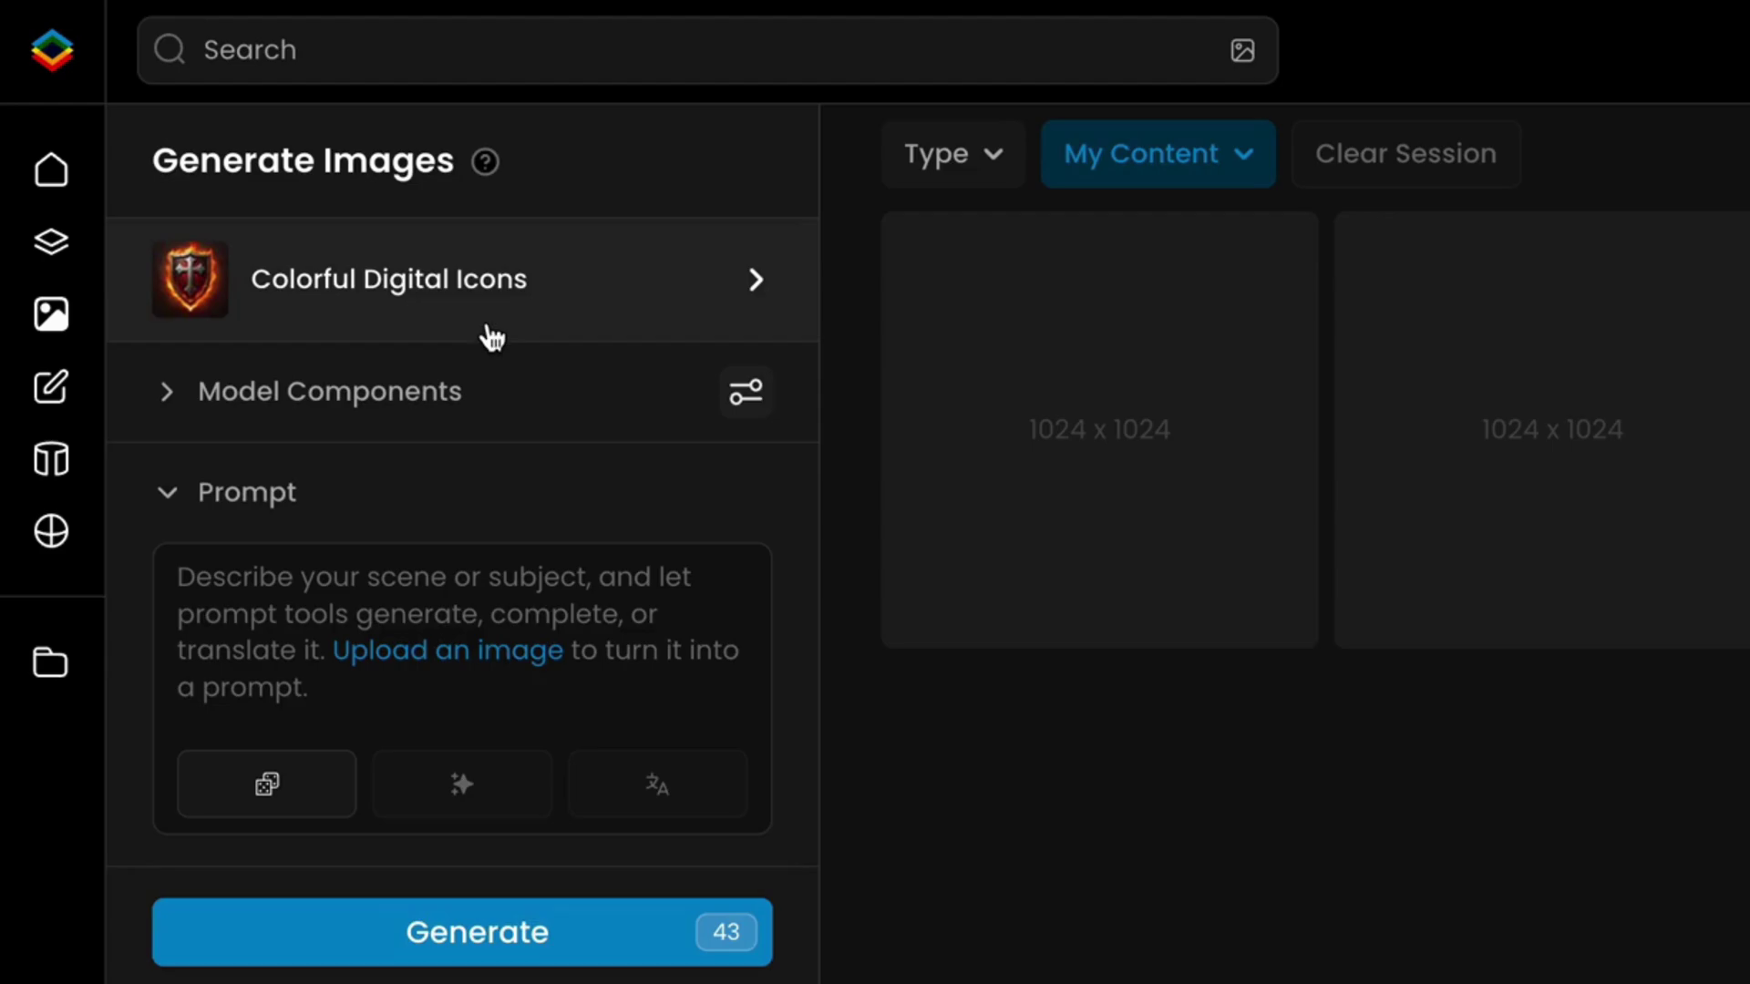
Prompt for 3D cartoon-style potion, coins, sword and shield icons in golden frames on white background.
{"action": "left_click", "coordinate": [467, 606]}
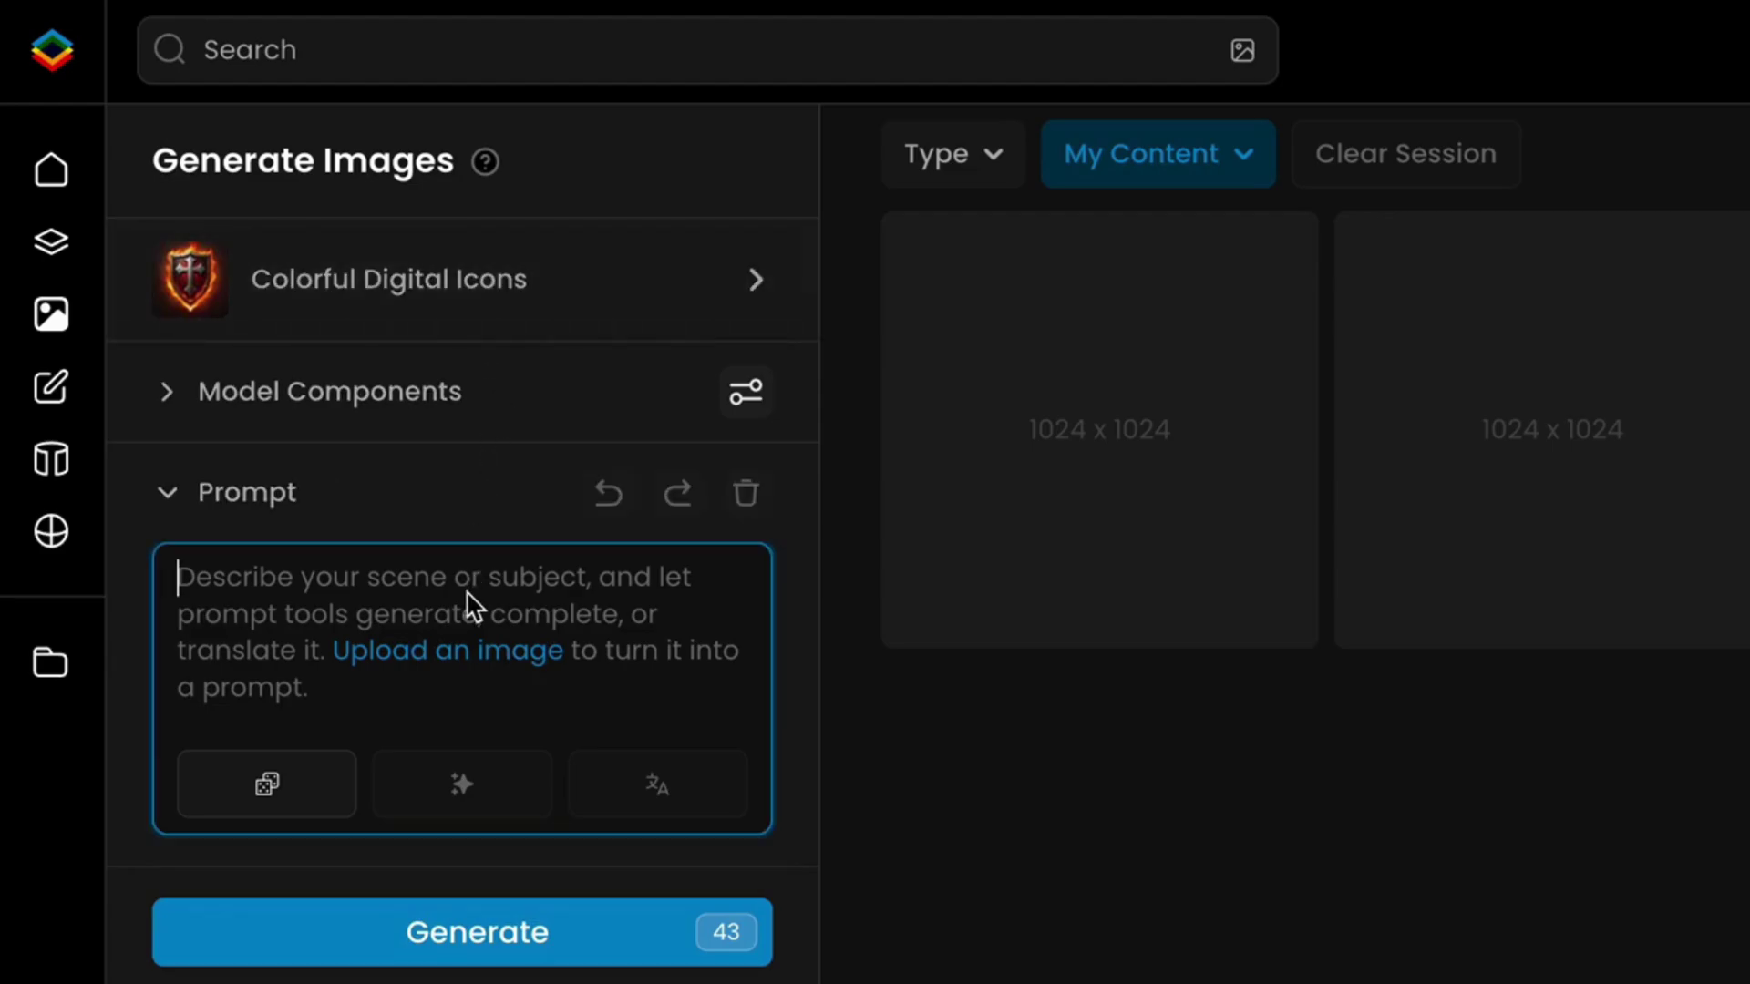
{"action": "type", "text": "3"}
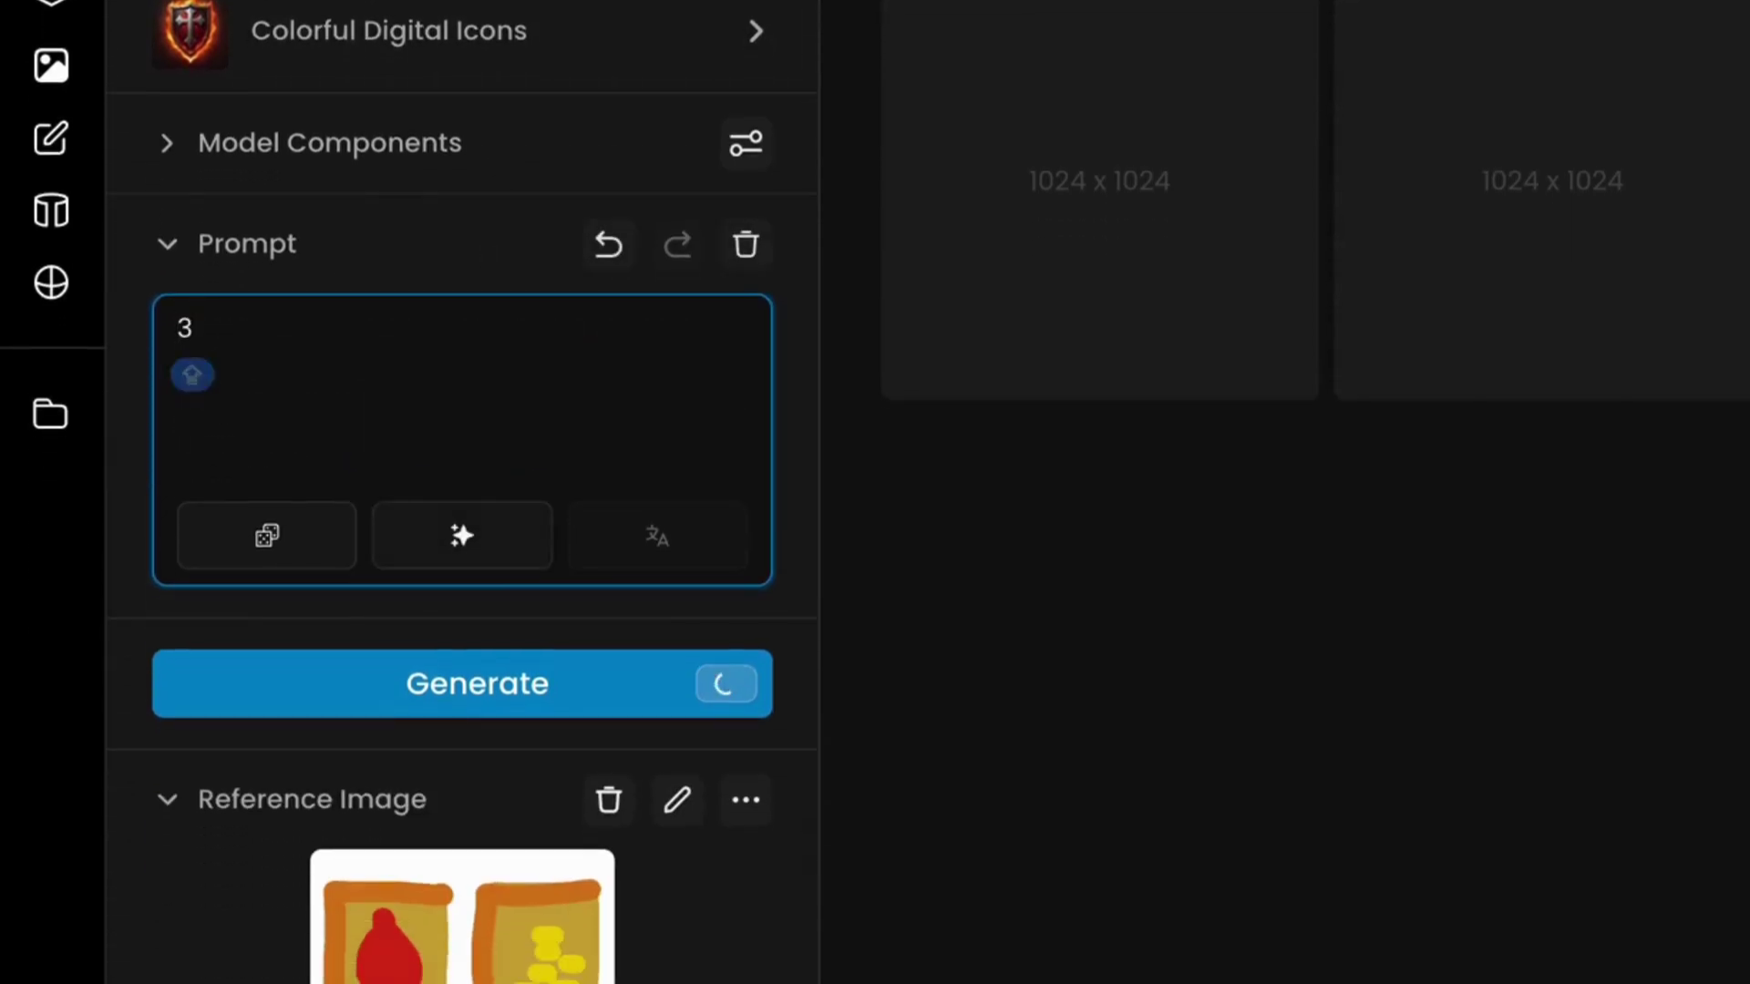
{"action": "type", "text": "D car"}
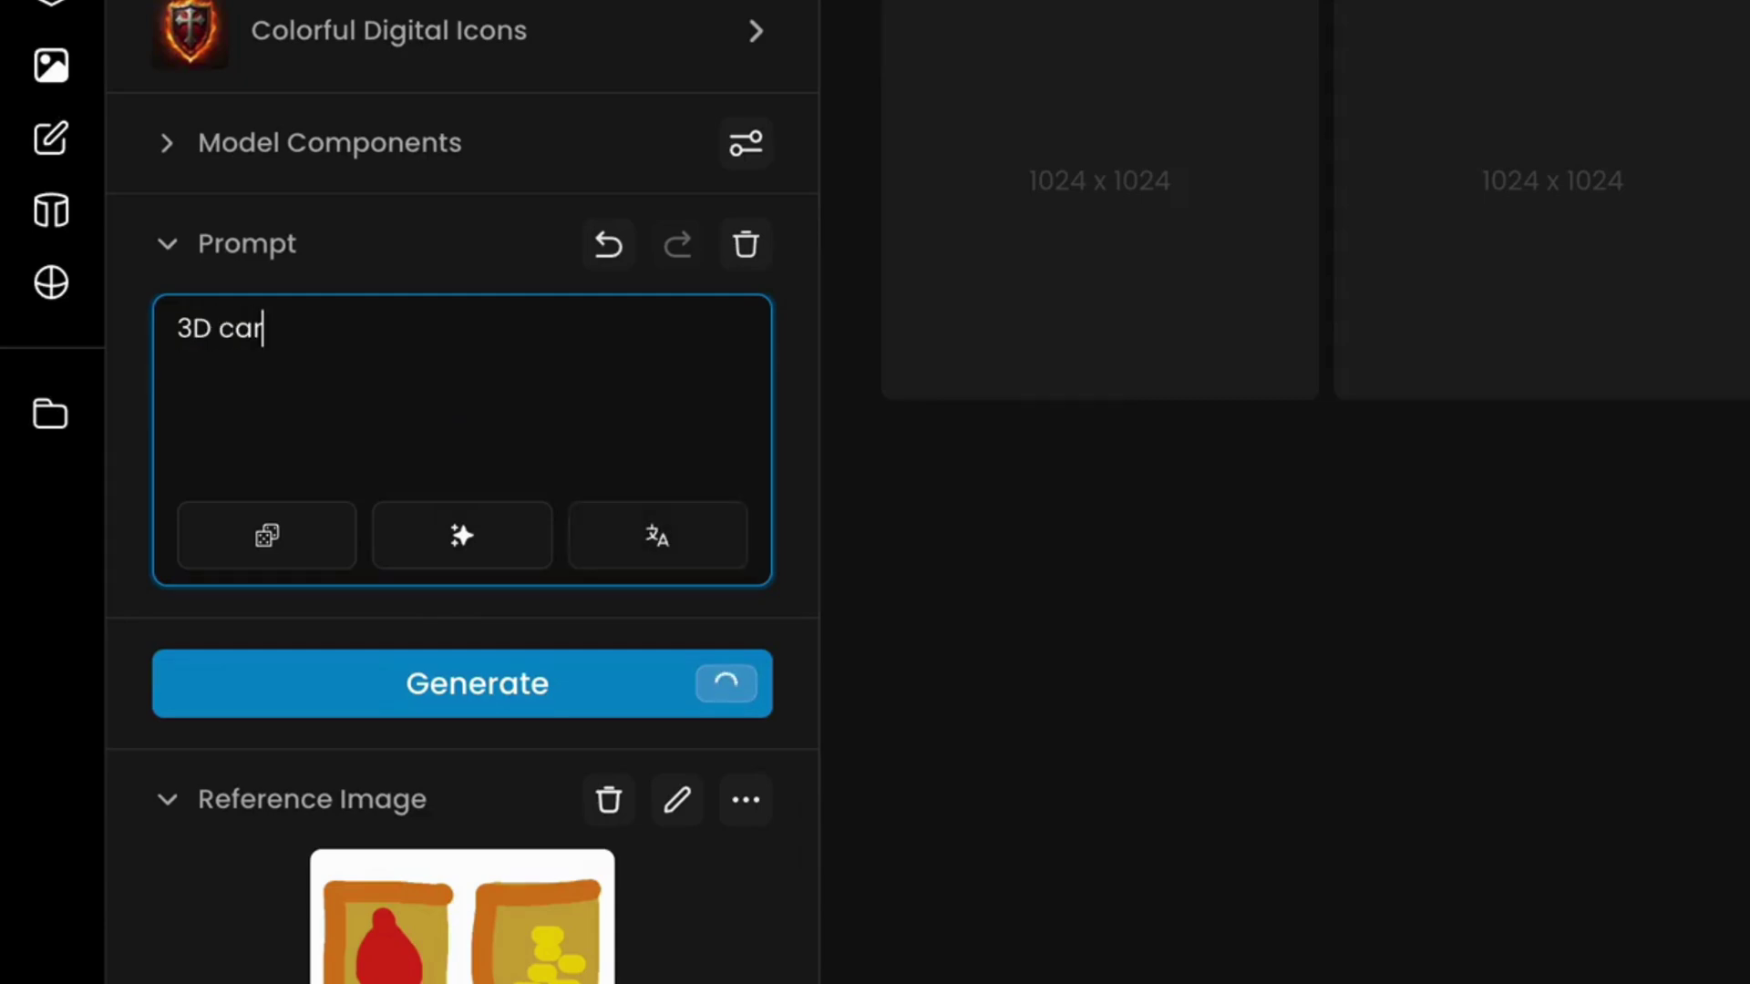
{"action": "type", "text": "toon styl"}
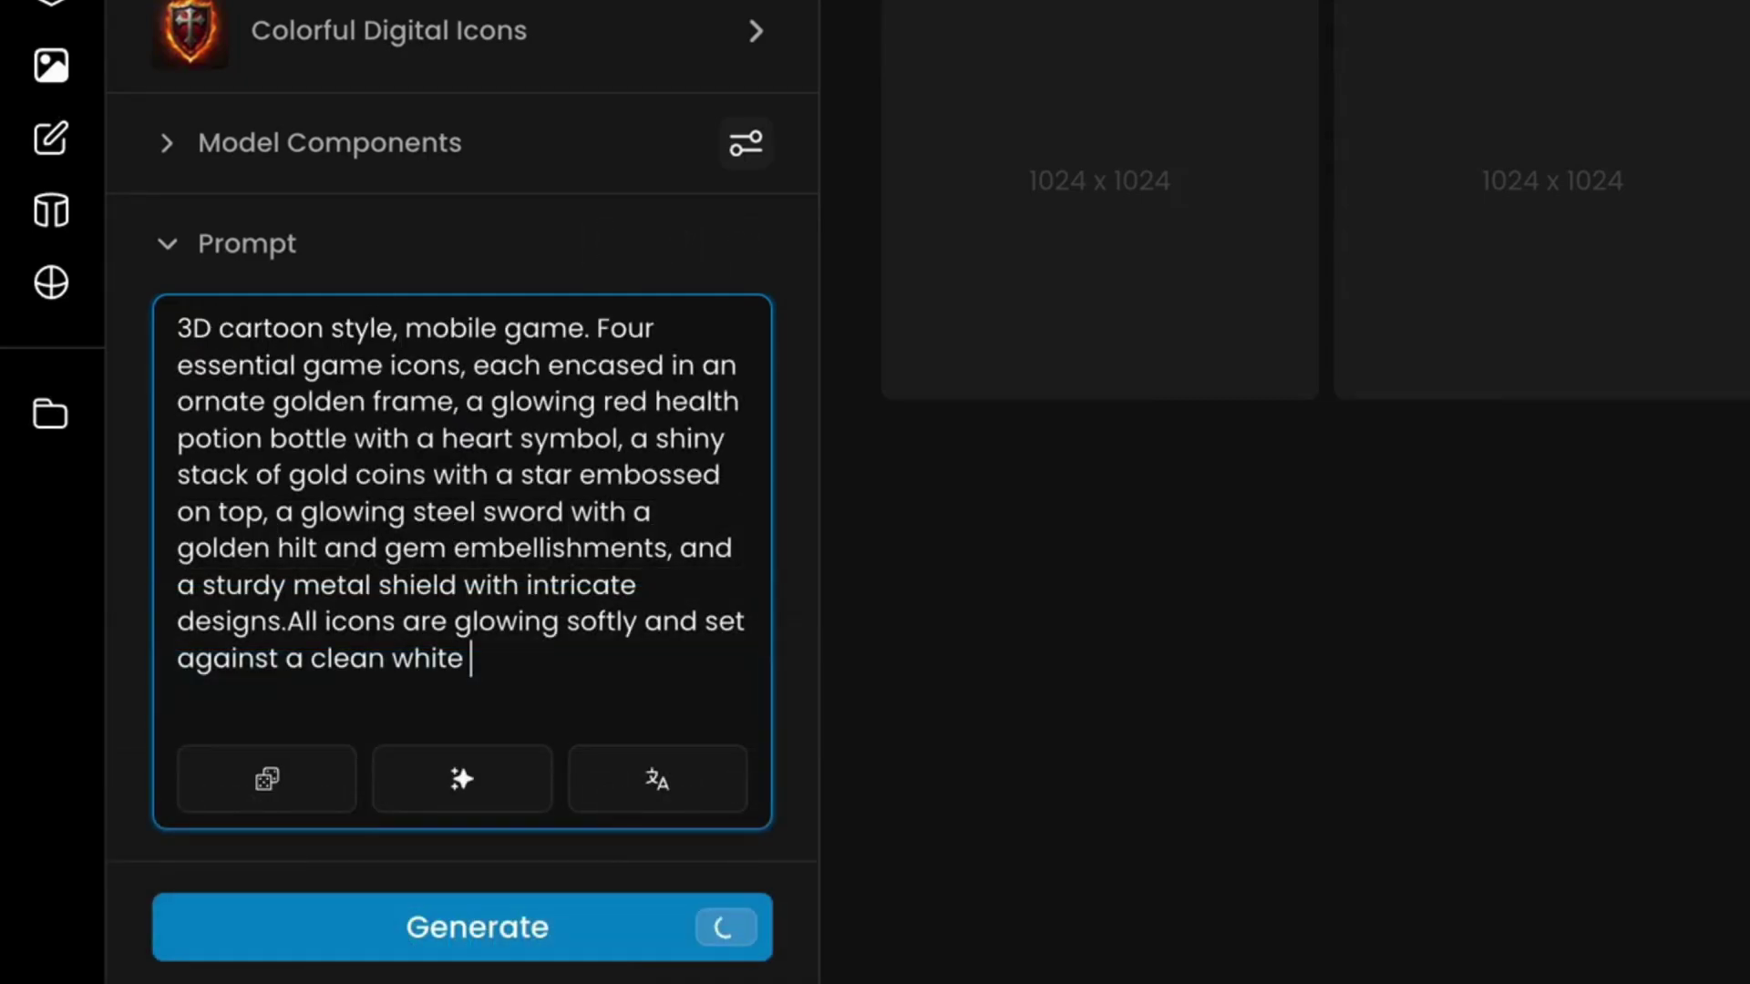
{"action": "type", "text": "backgrou"}
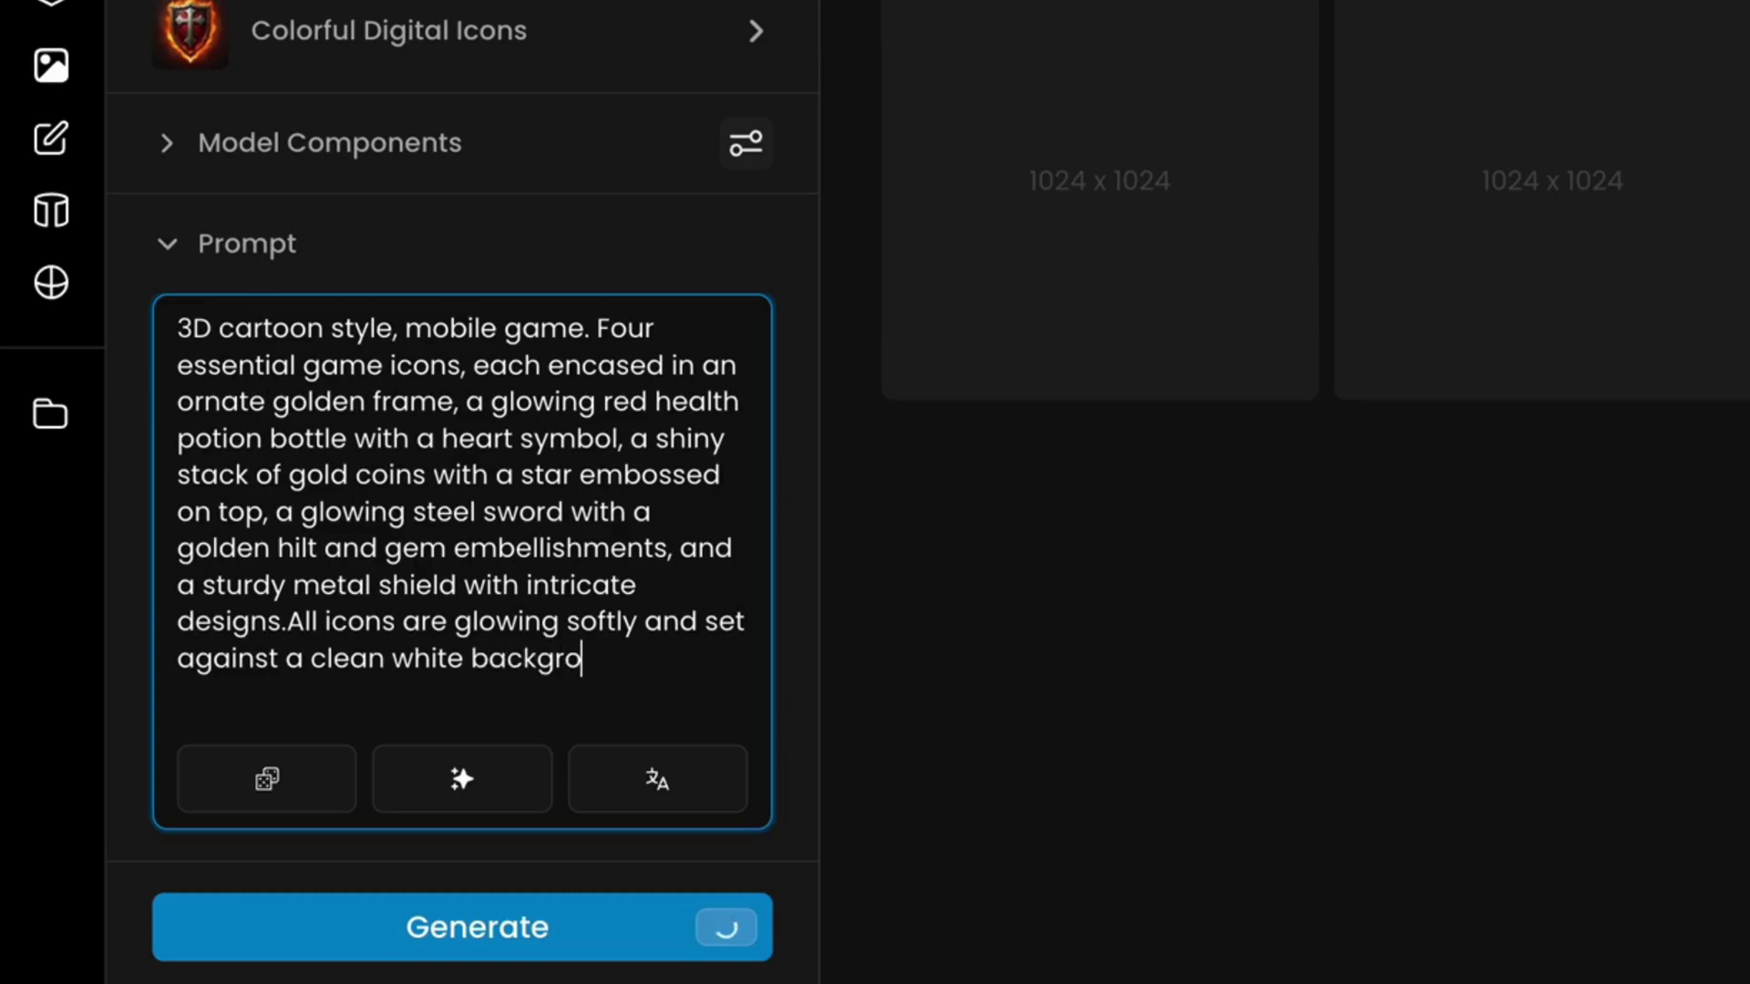
{"action": "type", "text": "nd"}
Generate four 1024×1024 framed icon sheets and browse them in the viewer.
{"action": "left_click", "coordinate": [637, 908]}
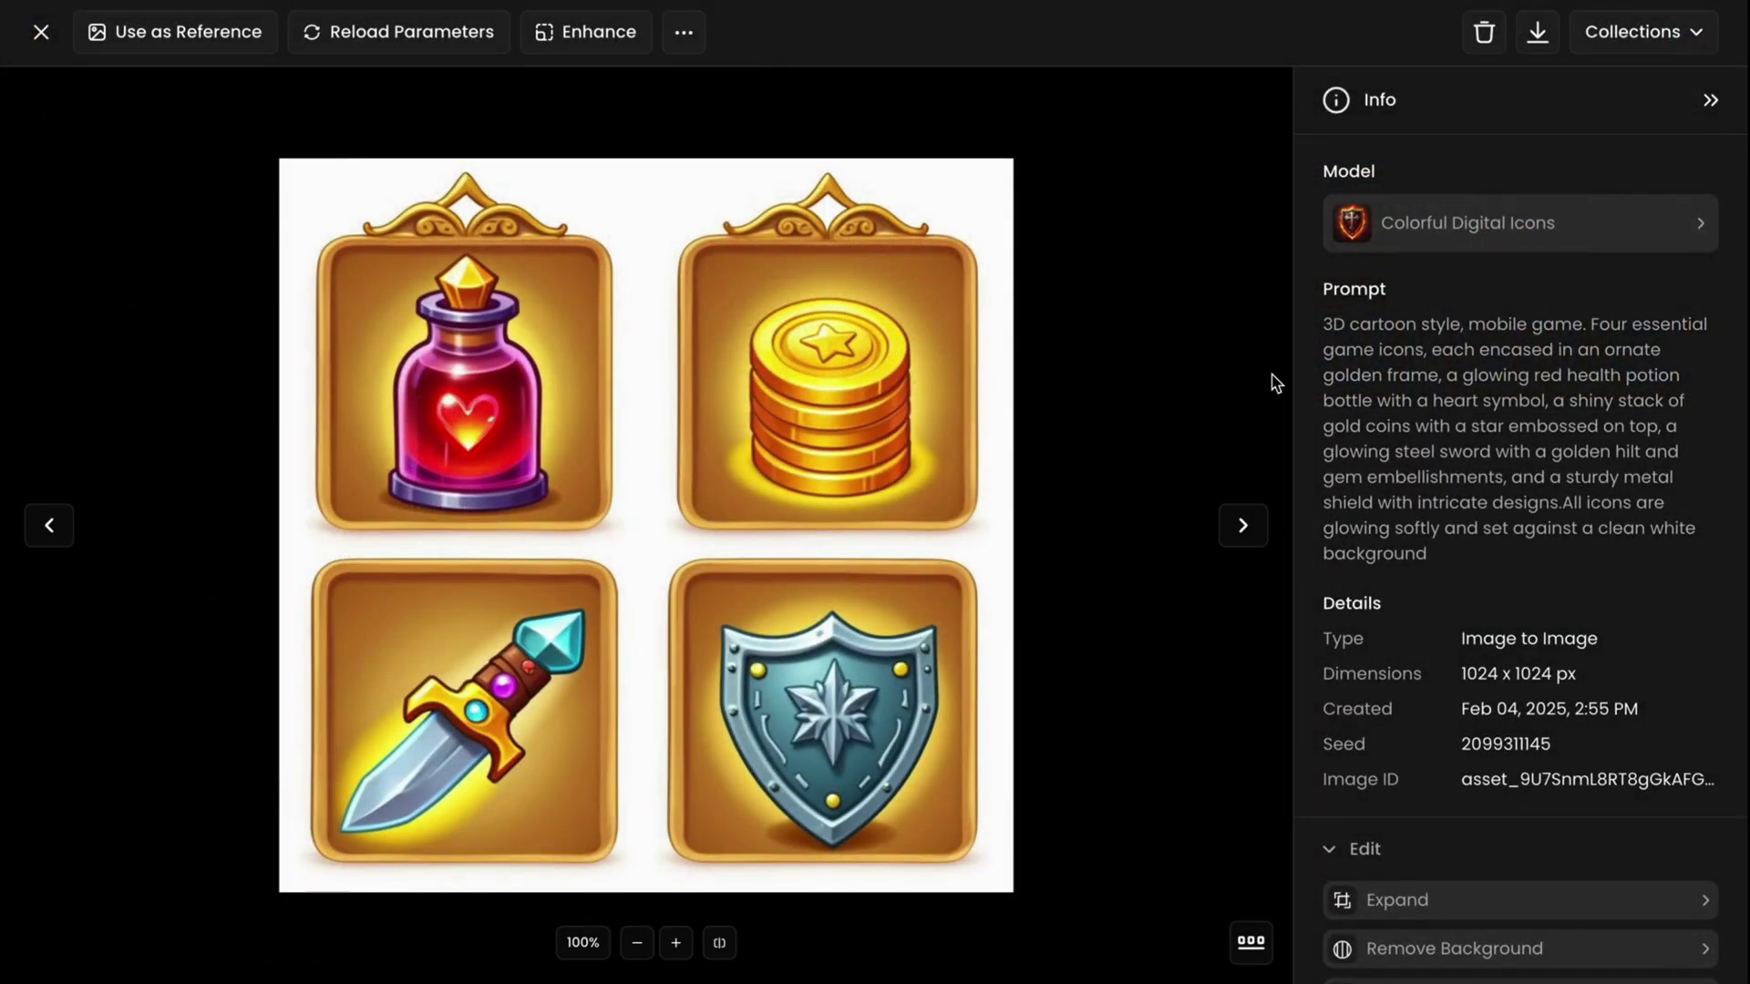
{"action": "key", "text": "Right"}
{"action": "key", "text": "Right"}
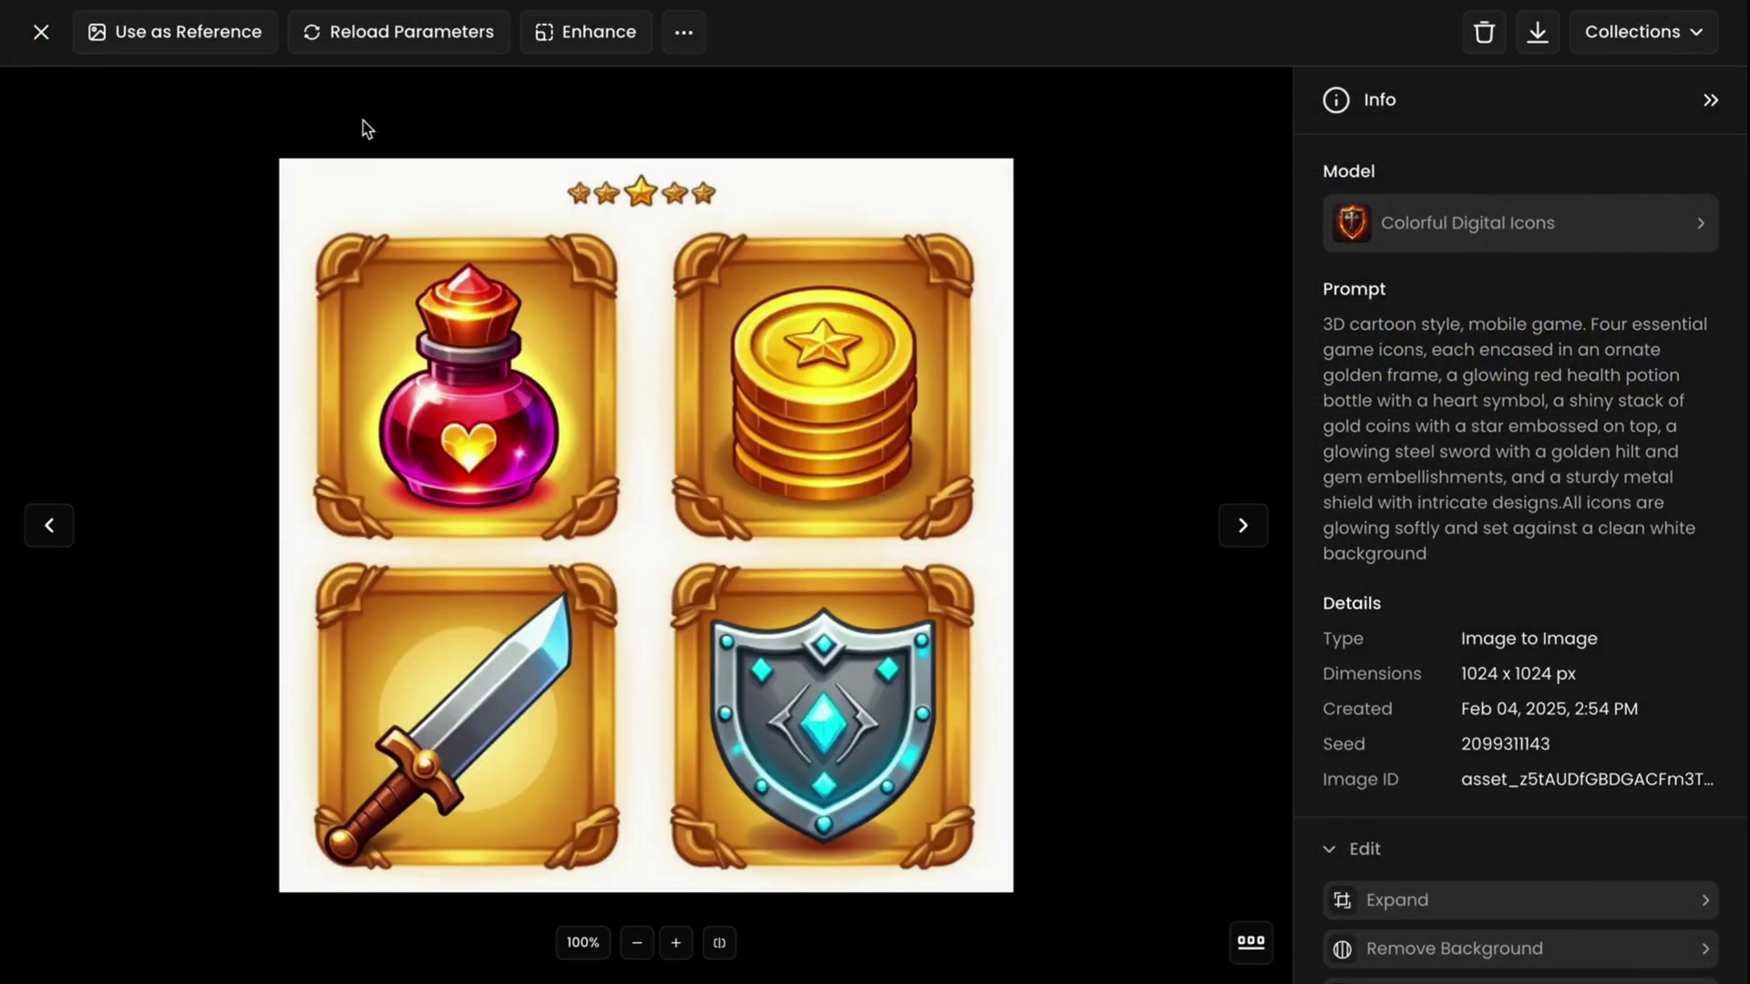
{"action": "left_click", "coordinate": [41, 32]}
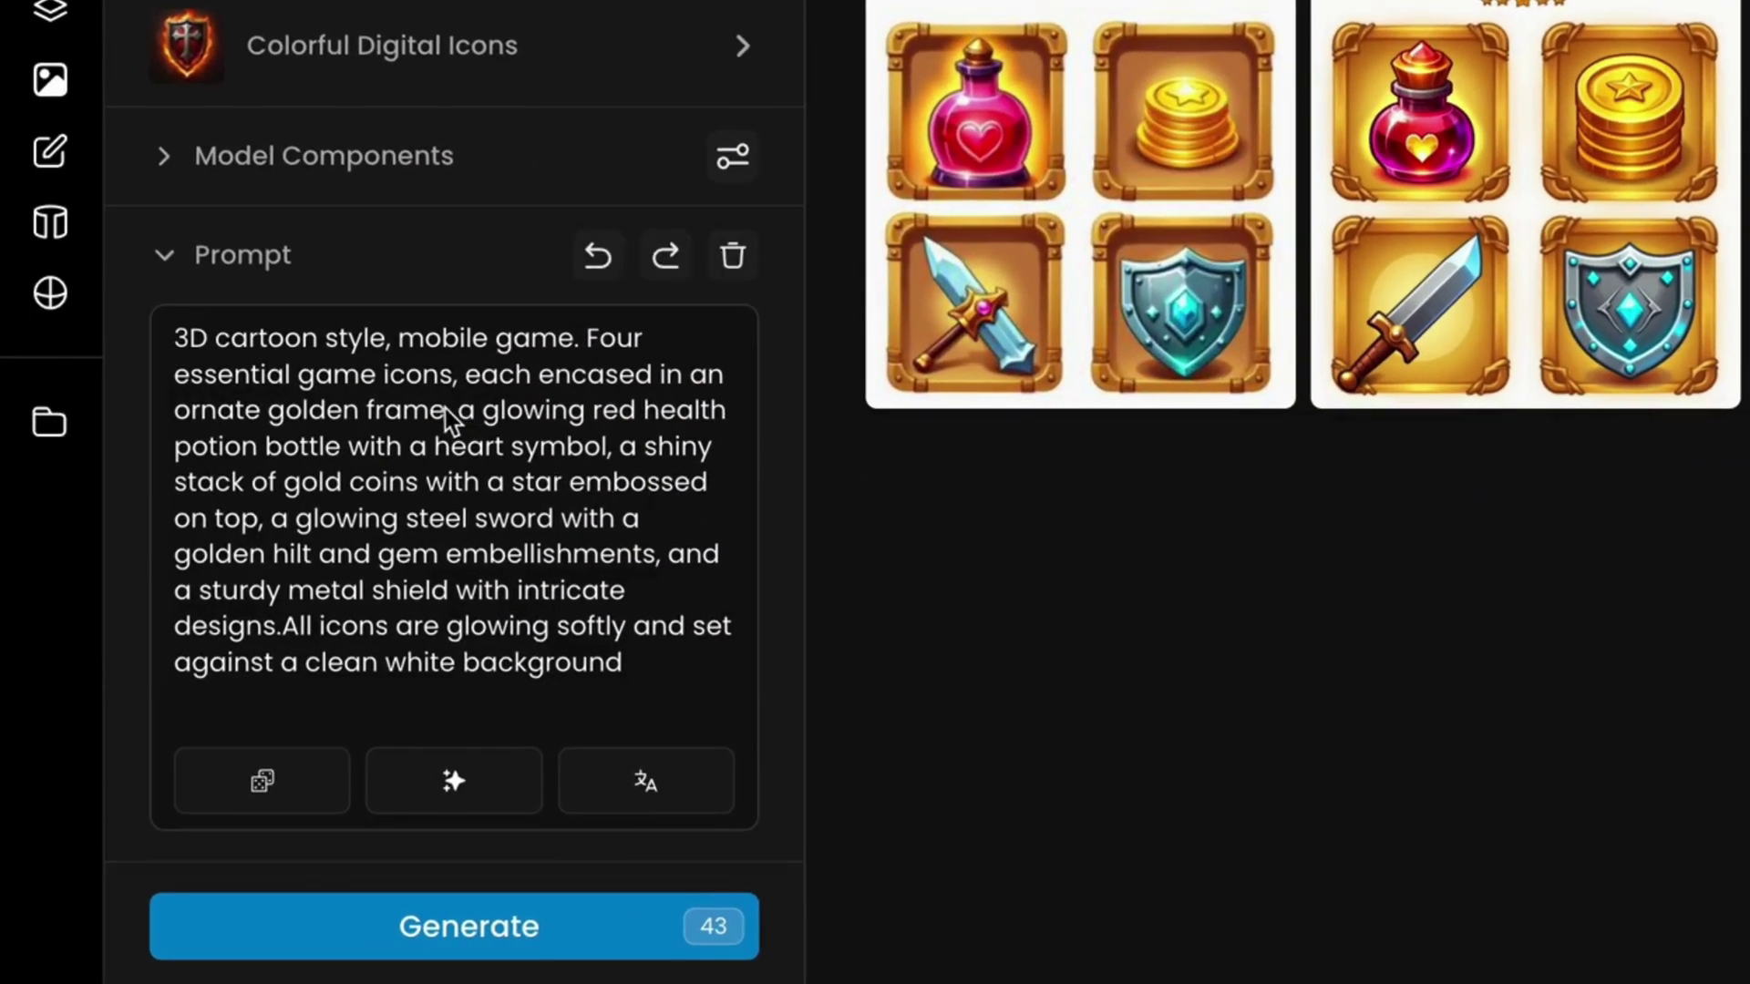
Revise the prompt: engraved frames, flame potion, jewelled hilt and lightning-bolt shield.
{"action": "left_click", "coordinate": [296, 418]}
{"action": "type", "text": "with engravings"}
{"action": "double_click", "coordinate": [210, 481]}
{"action": "type", "text": "flame symbol, a shiny stack of gold coins"}
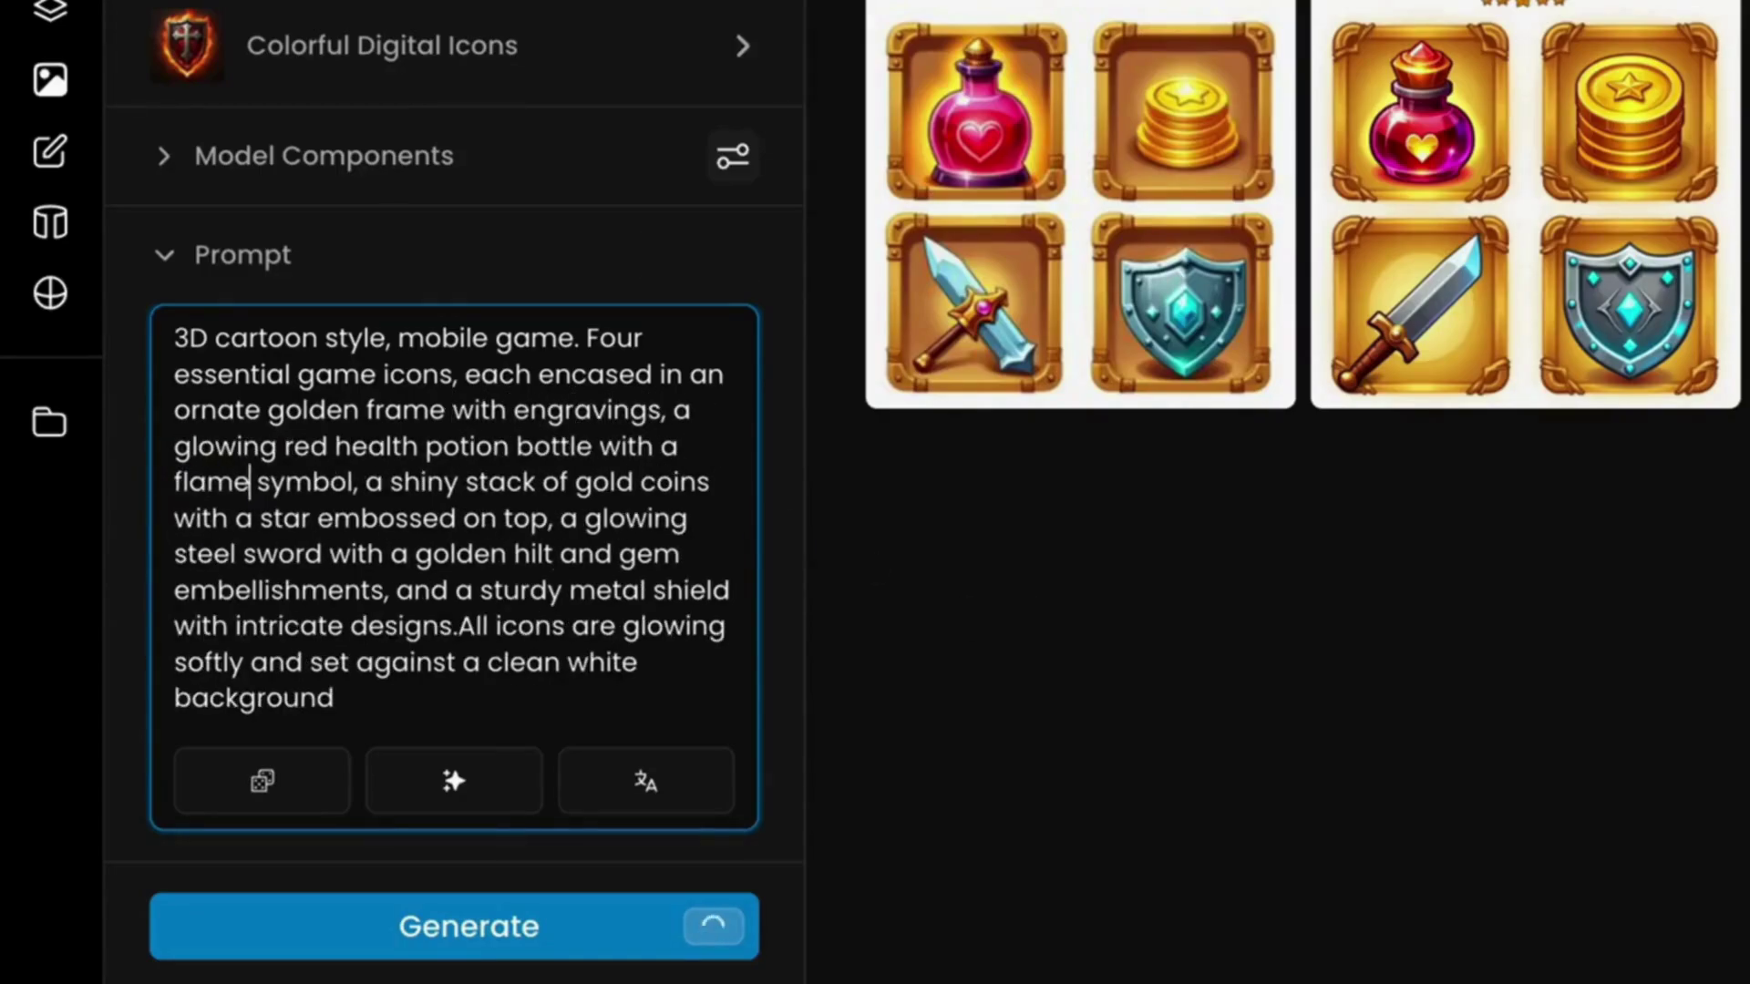
{"action": "left_click_drag", "start_coordinate": [174, 518], "coordinate": [550, 520]}
{"action": "key", "text": "BackSpace"}
{"action": "key", "text": "BackSpace"}
{"action": "double_click", "coordinate": [597, 515]}
{"action": "type", "text": "jewelled"}
{"action": "left_click_drag", "start_coordinate": [387, 589], "coordinate": [625, 590]}
{"action": "type", "text": "a lightning bolt. All icons"}
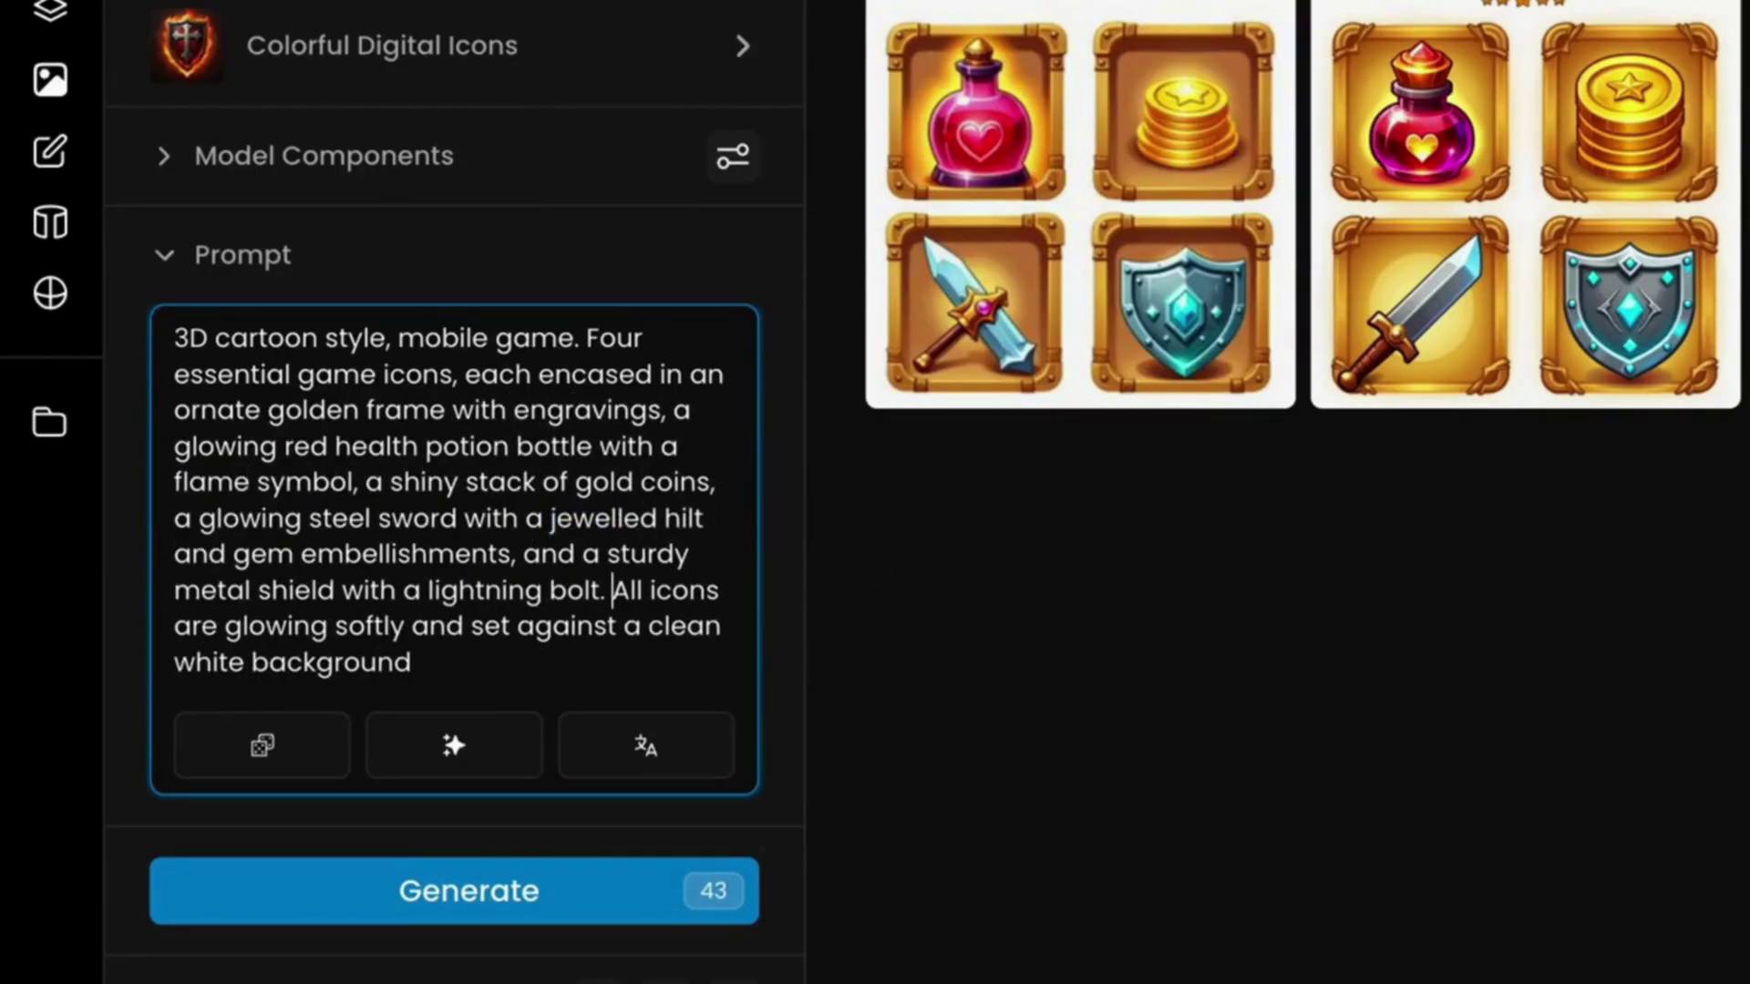
Generate four new variations and browse them, including the crossed-swords result.
{"action": "left_click", "coordinate": [637, 914]}
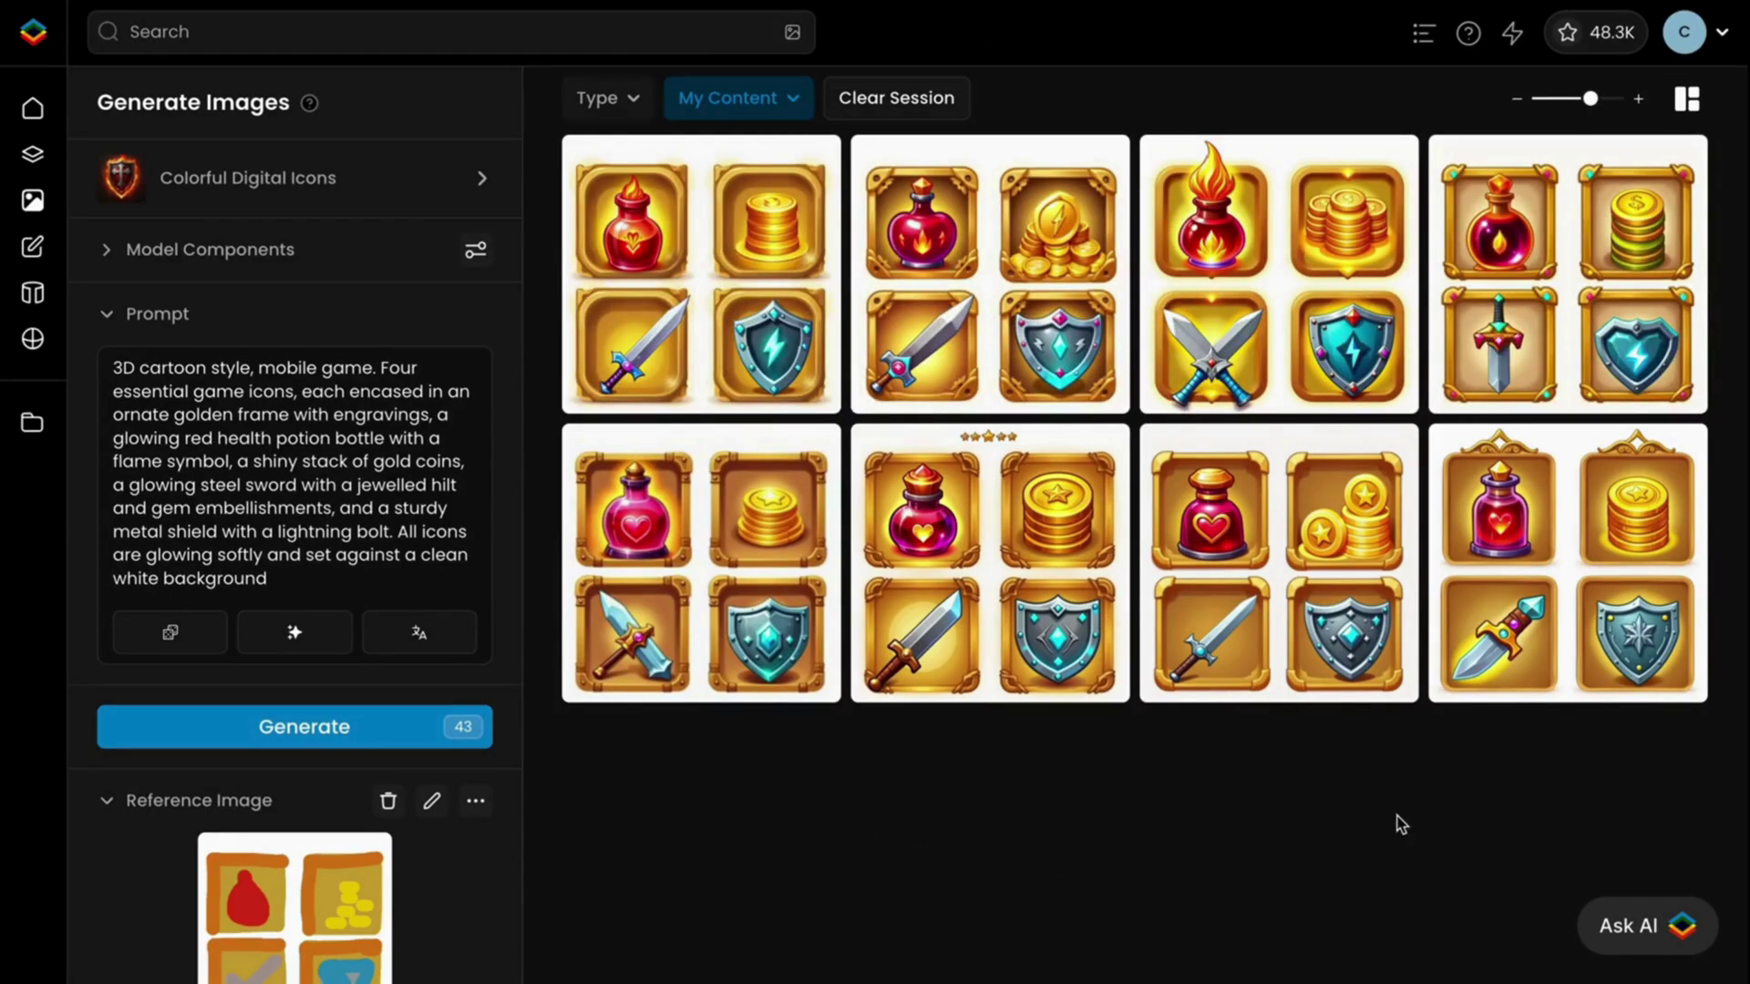
{"action": "left_click", "coordinate": [1524, 382]}
{"action": "key", "text": "Left"}
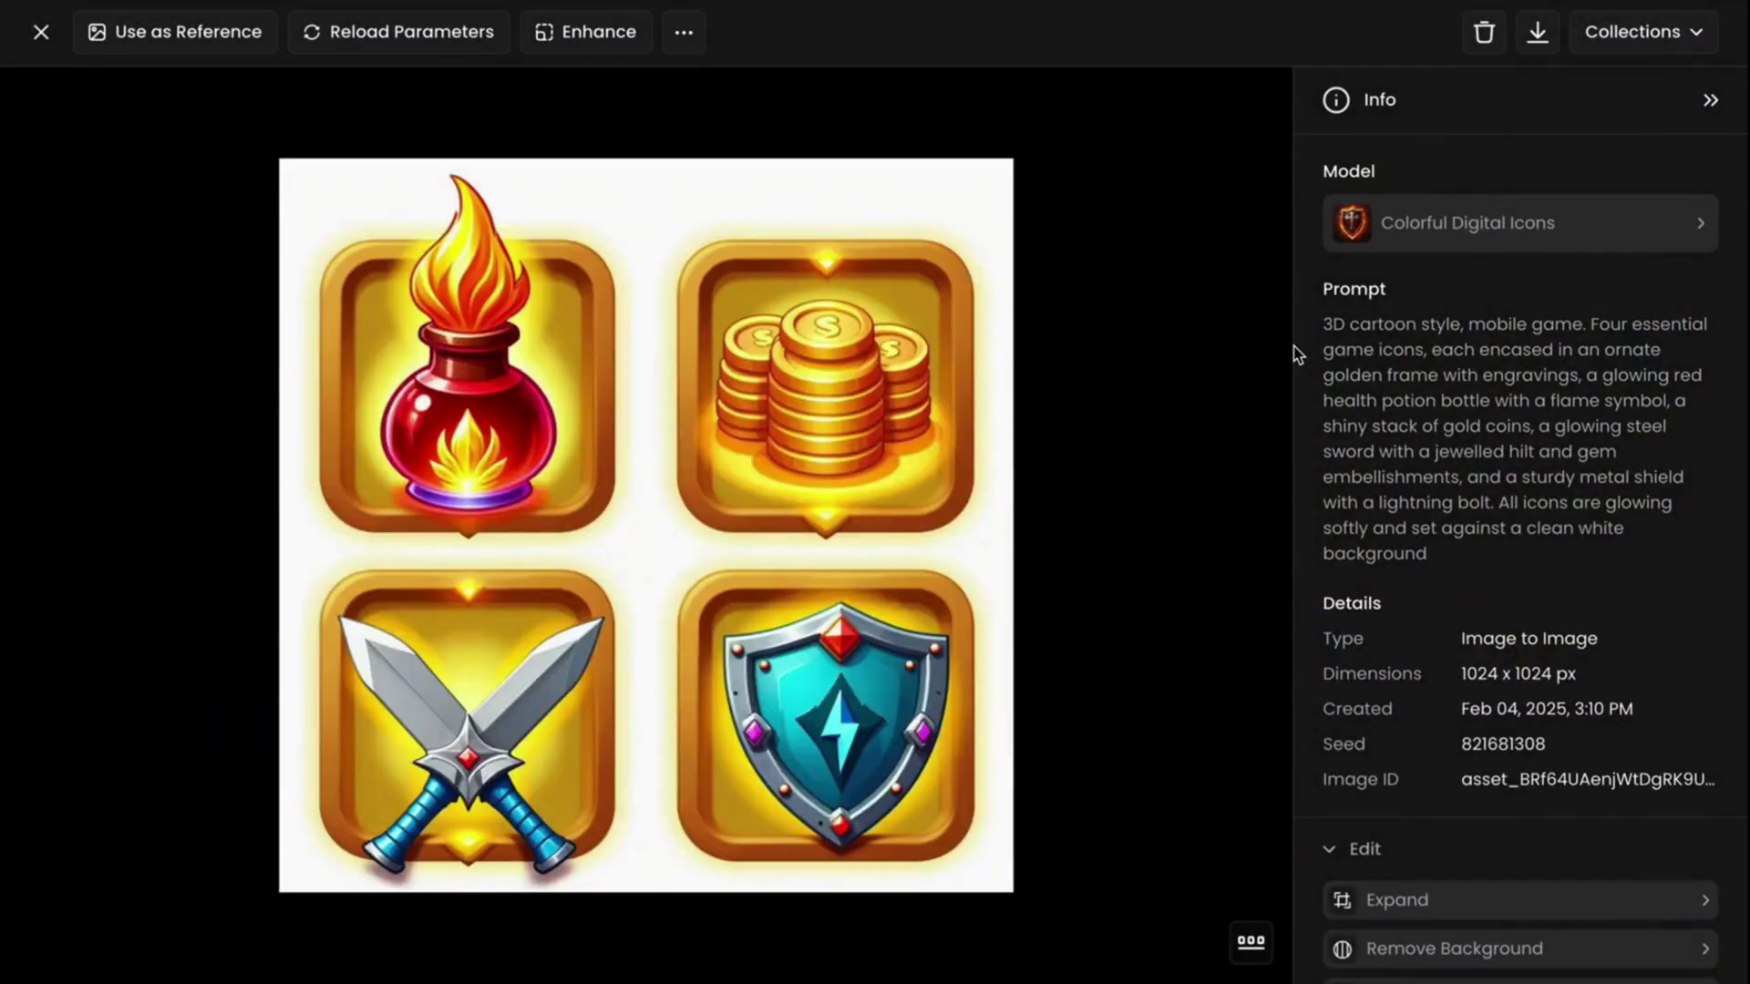
{"action": "left_click", "coordinate": [41, 31]}
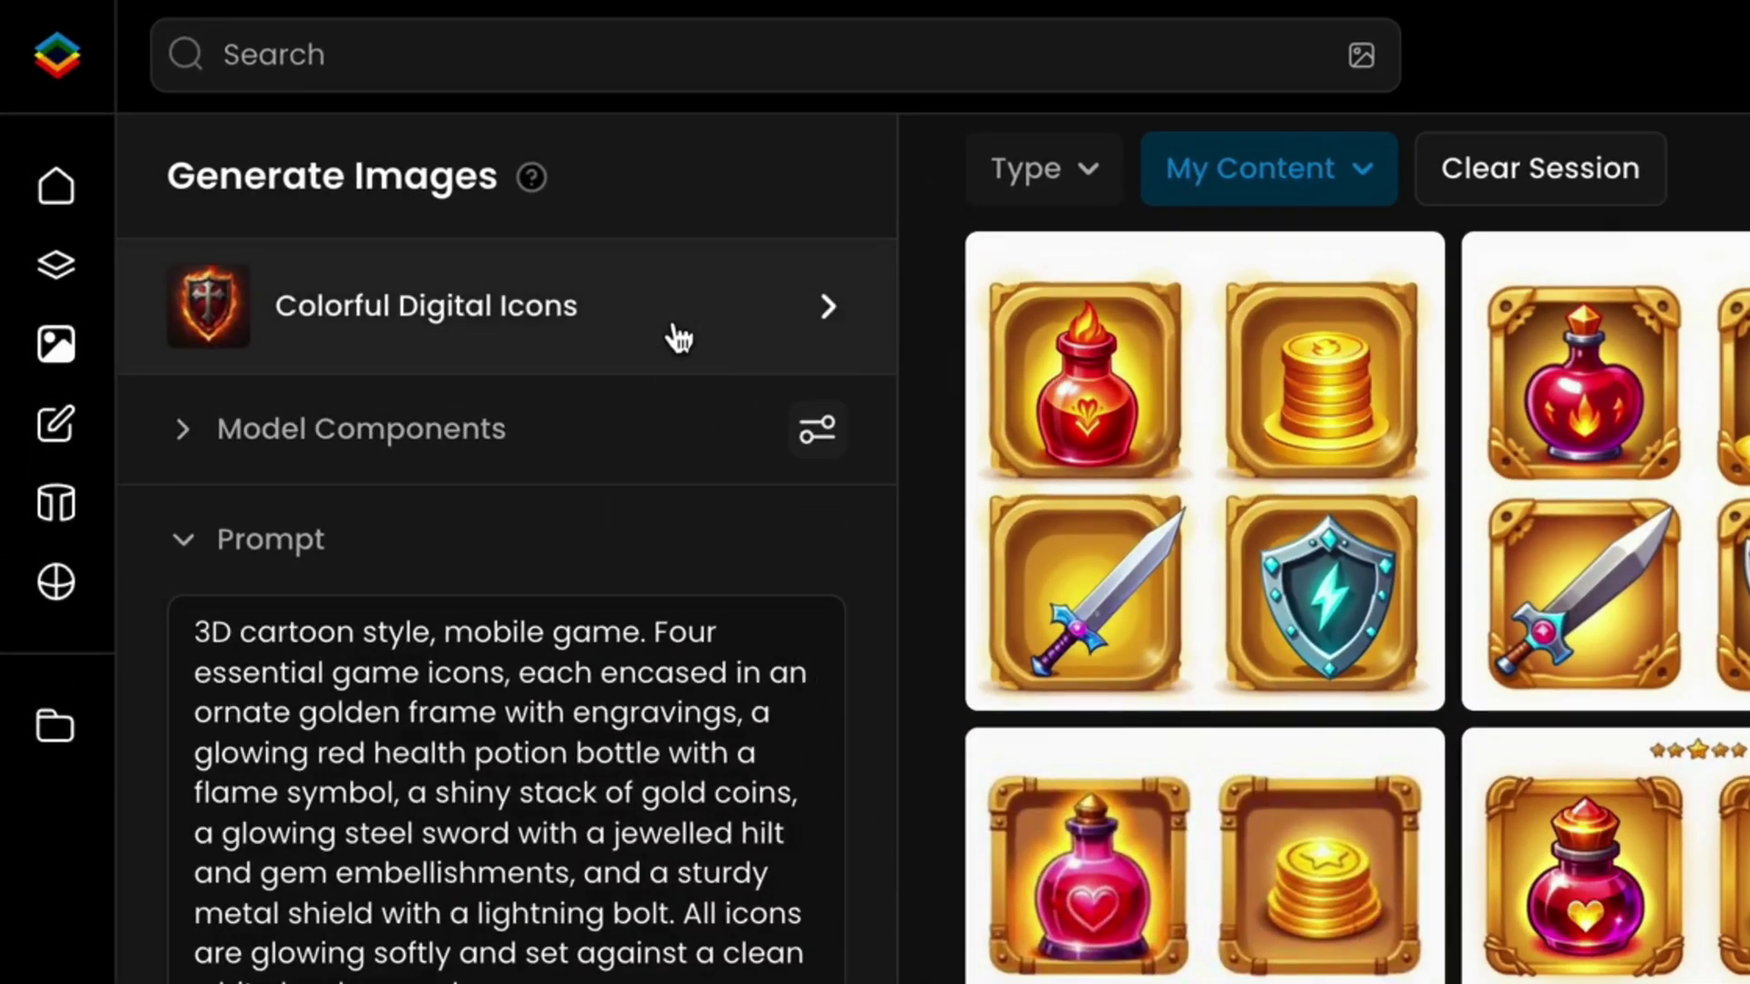
Switch the model to Game UI Essentials, found by searching 'UI'.
{"action": "left_click", "coordinate": [679, 339]}
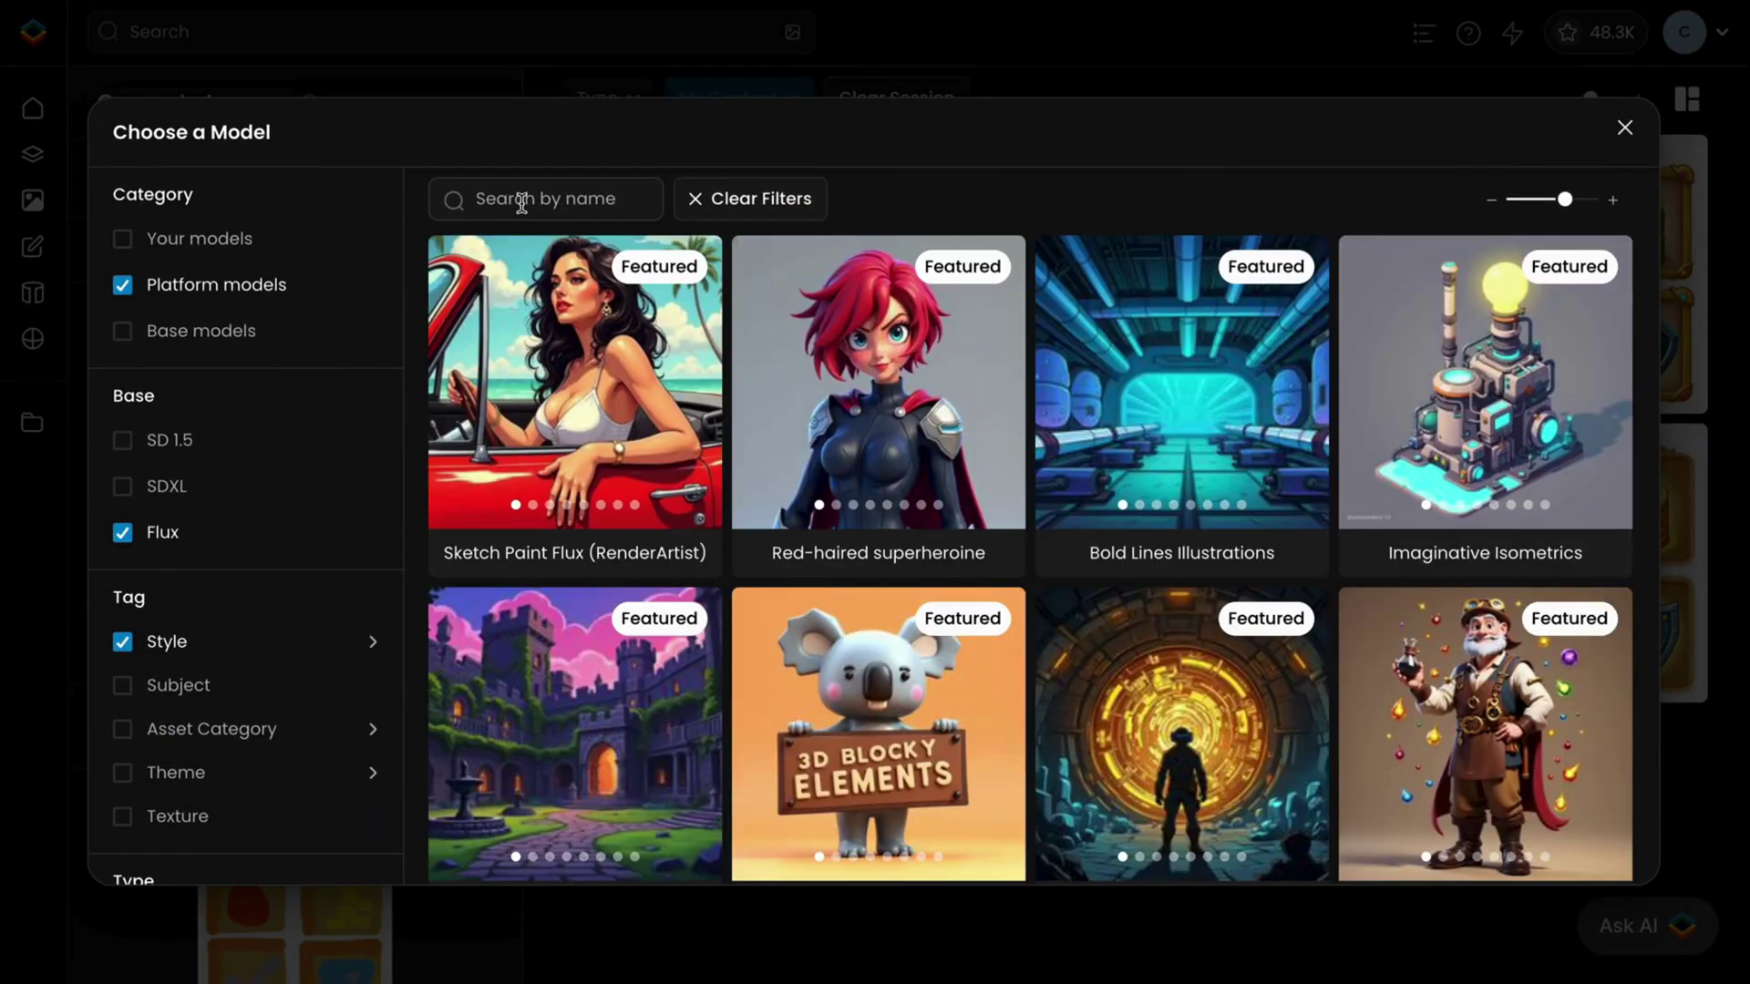
{"action": "left_click", "coordinate": [522, 203]}
{"action": "type", "text": "UI"}
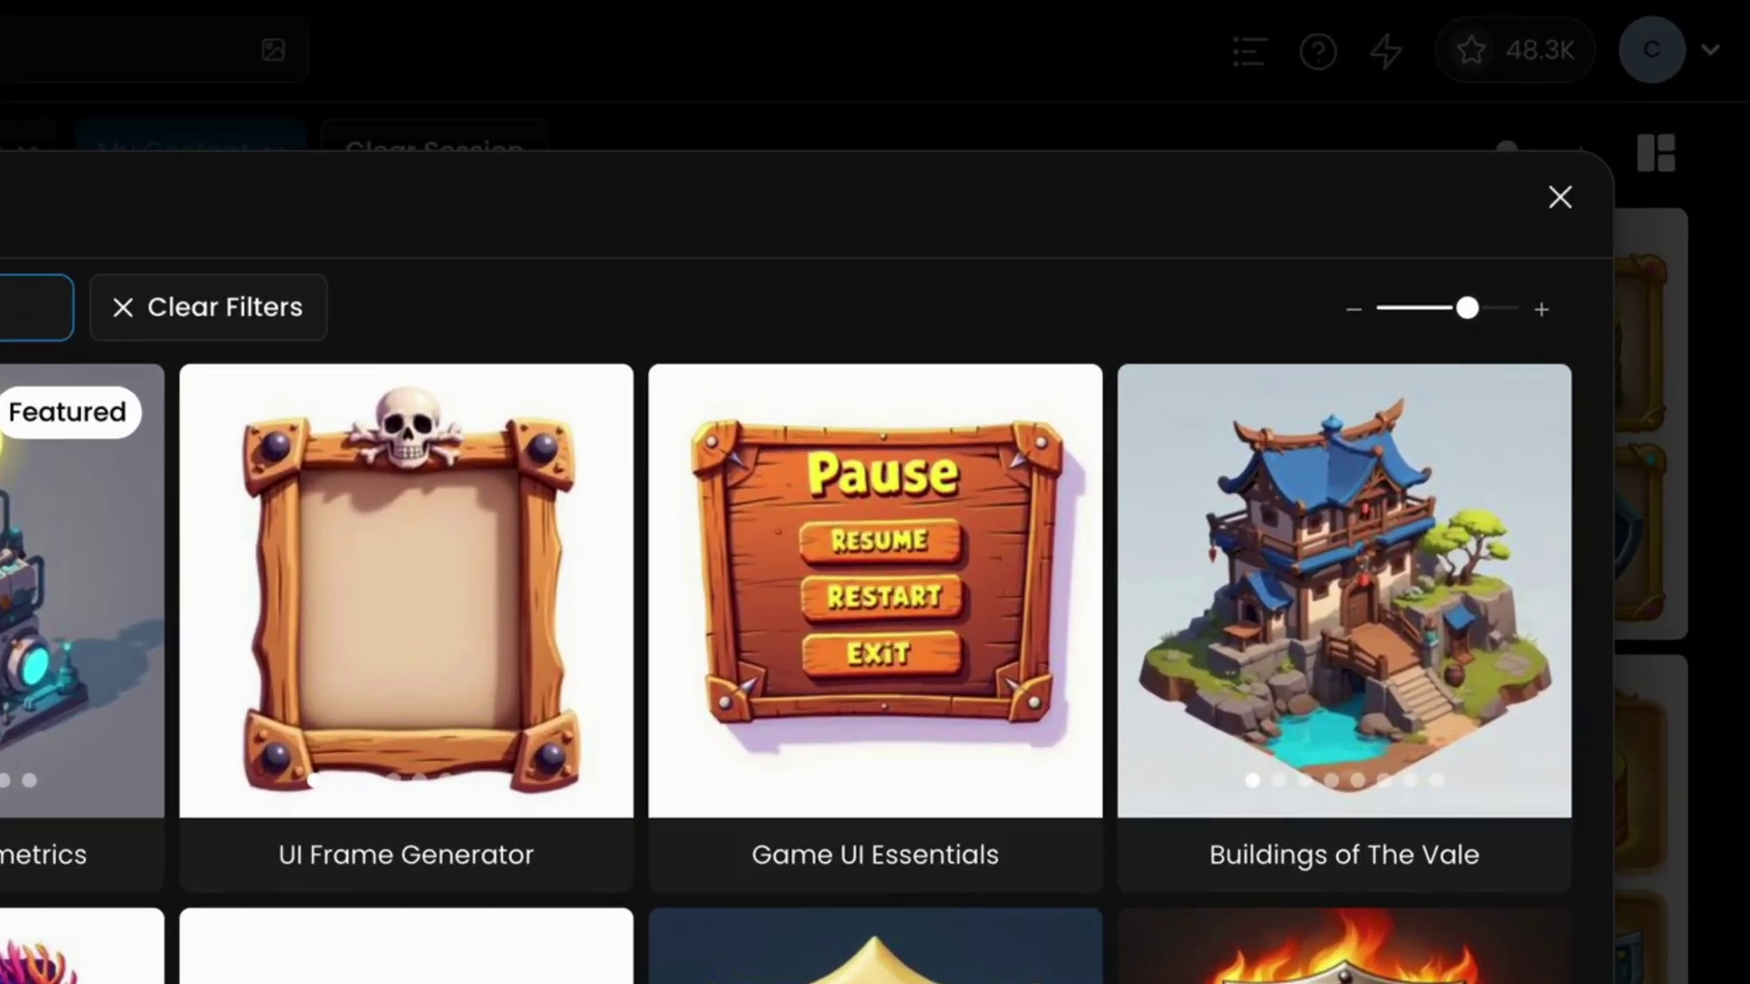
{"action": "left_click", "coordinate": [696, 663]}
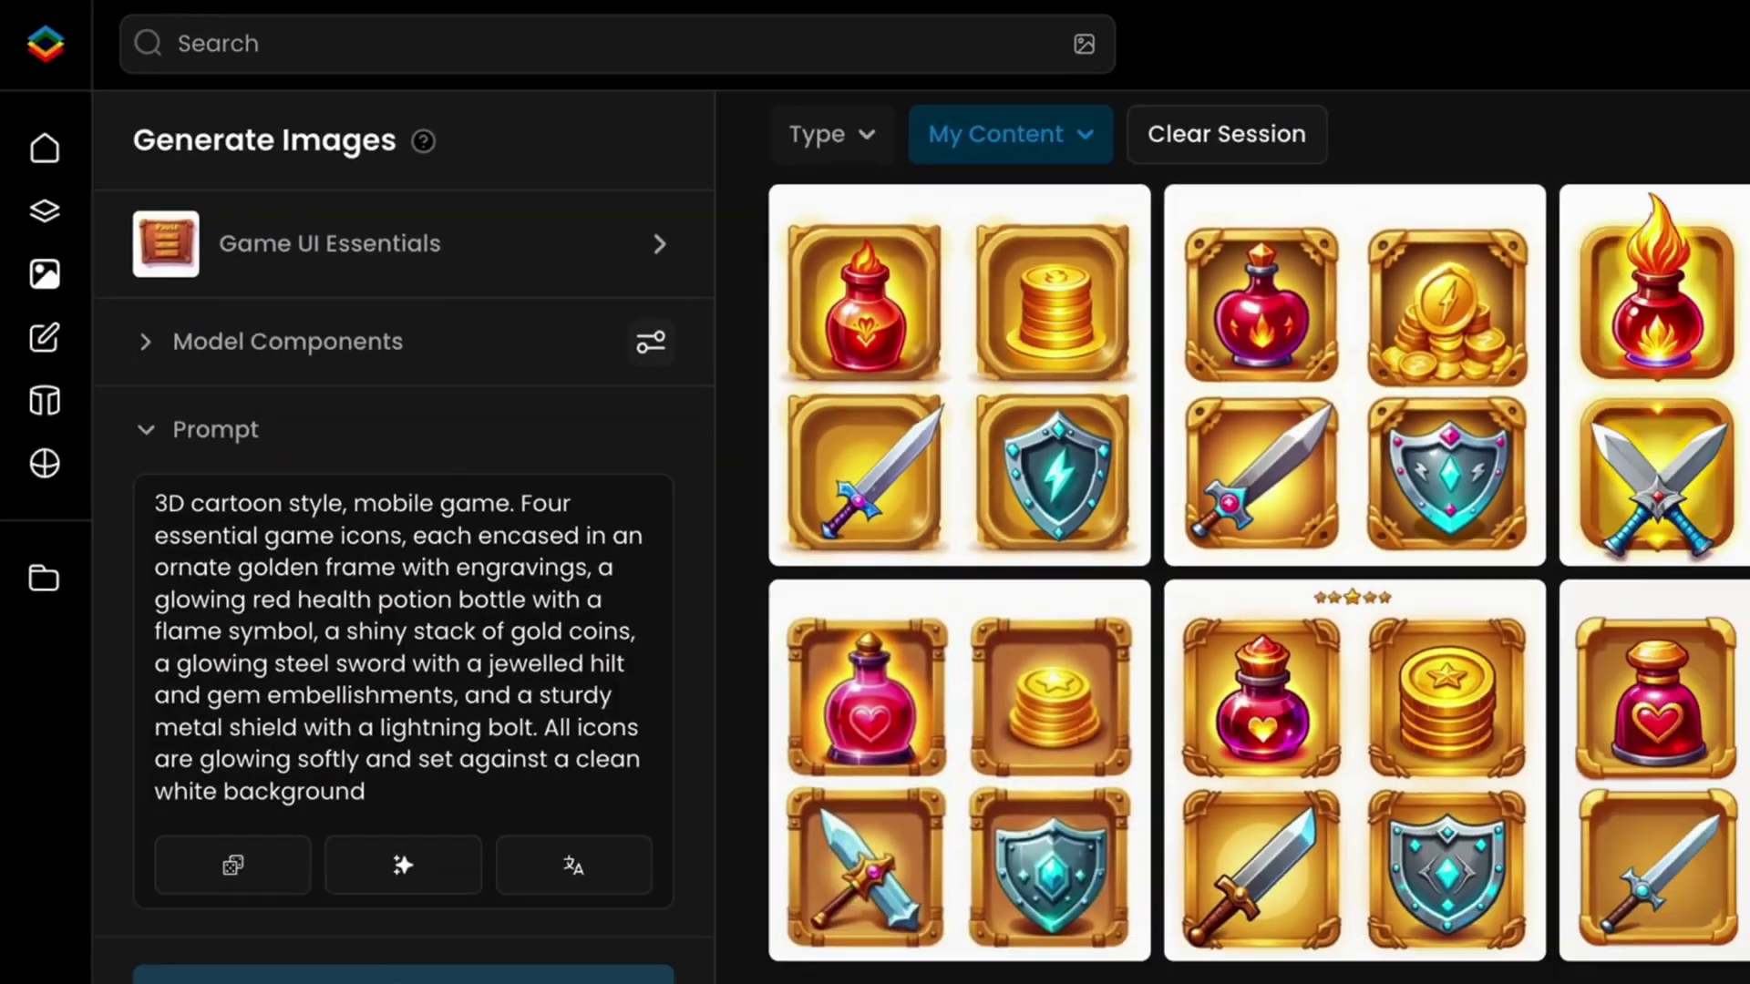
Generate four icon sheets from the sketch and step through them in the viewer.
{"action": "left_click", "coordinate": [455, 983]}
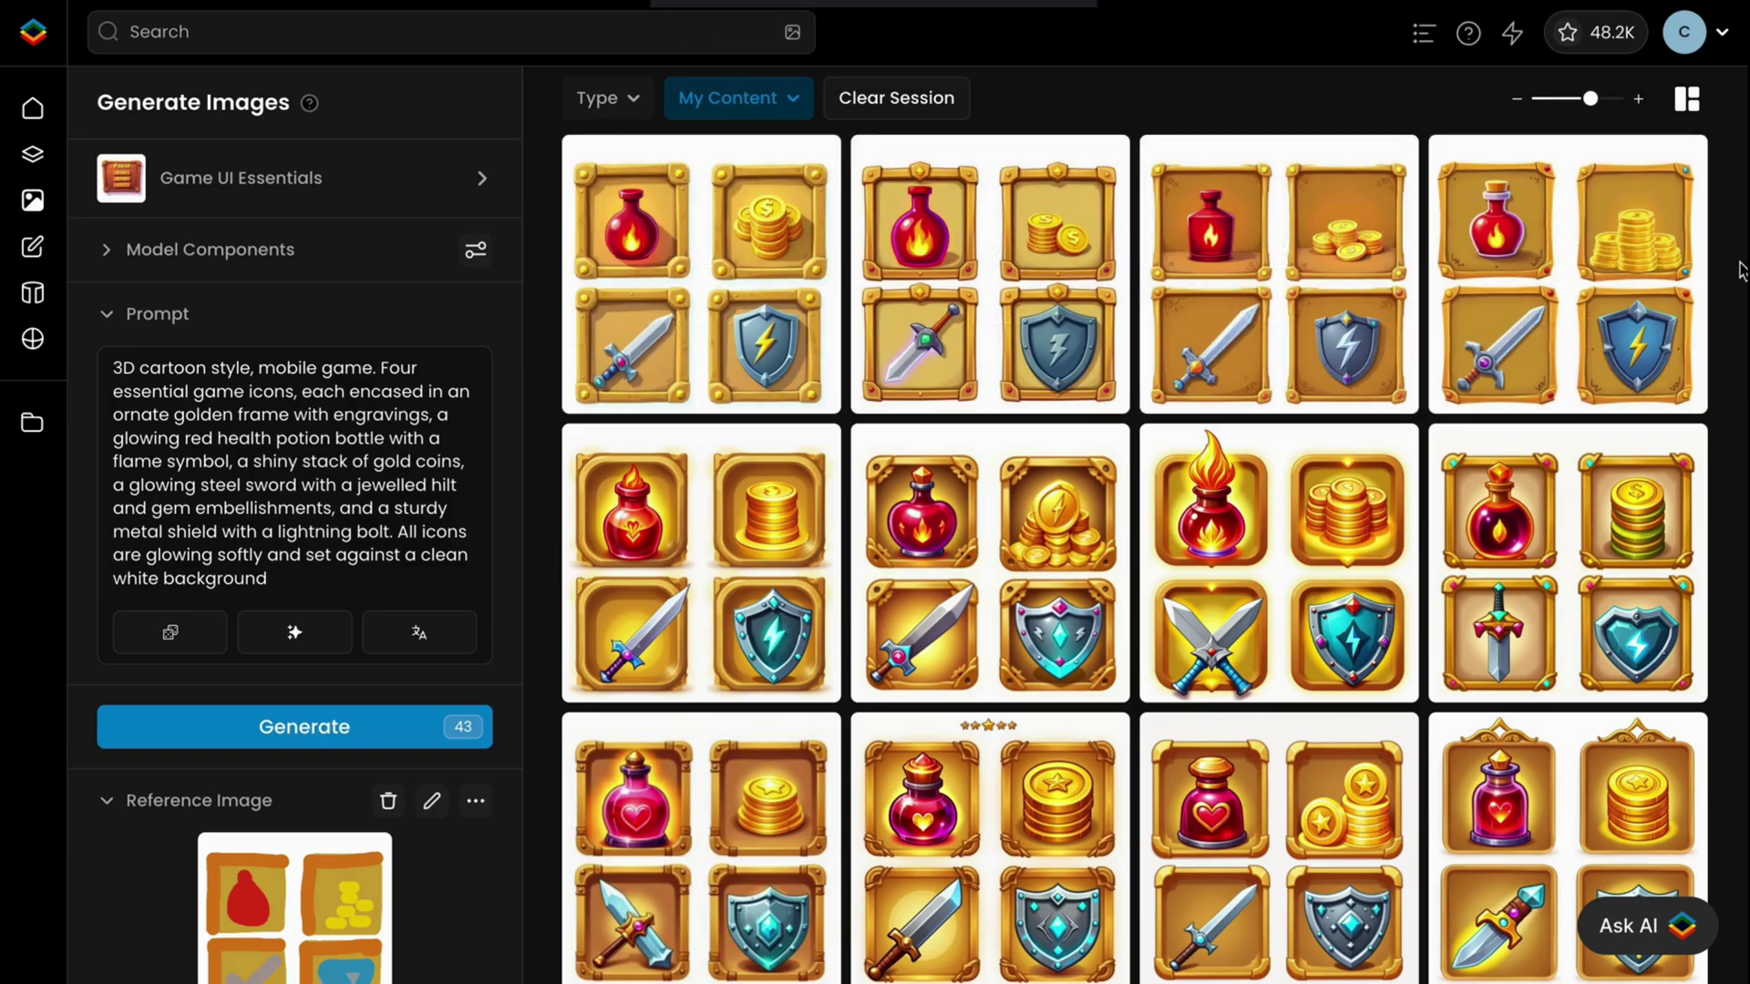
{"action": "left_click", "coordinate": [1481, 269]}
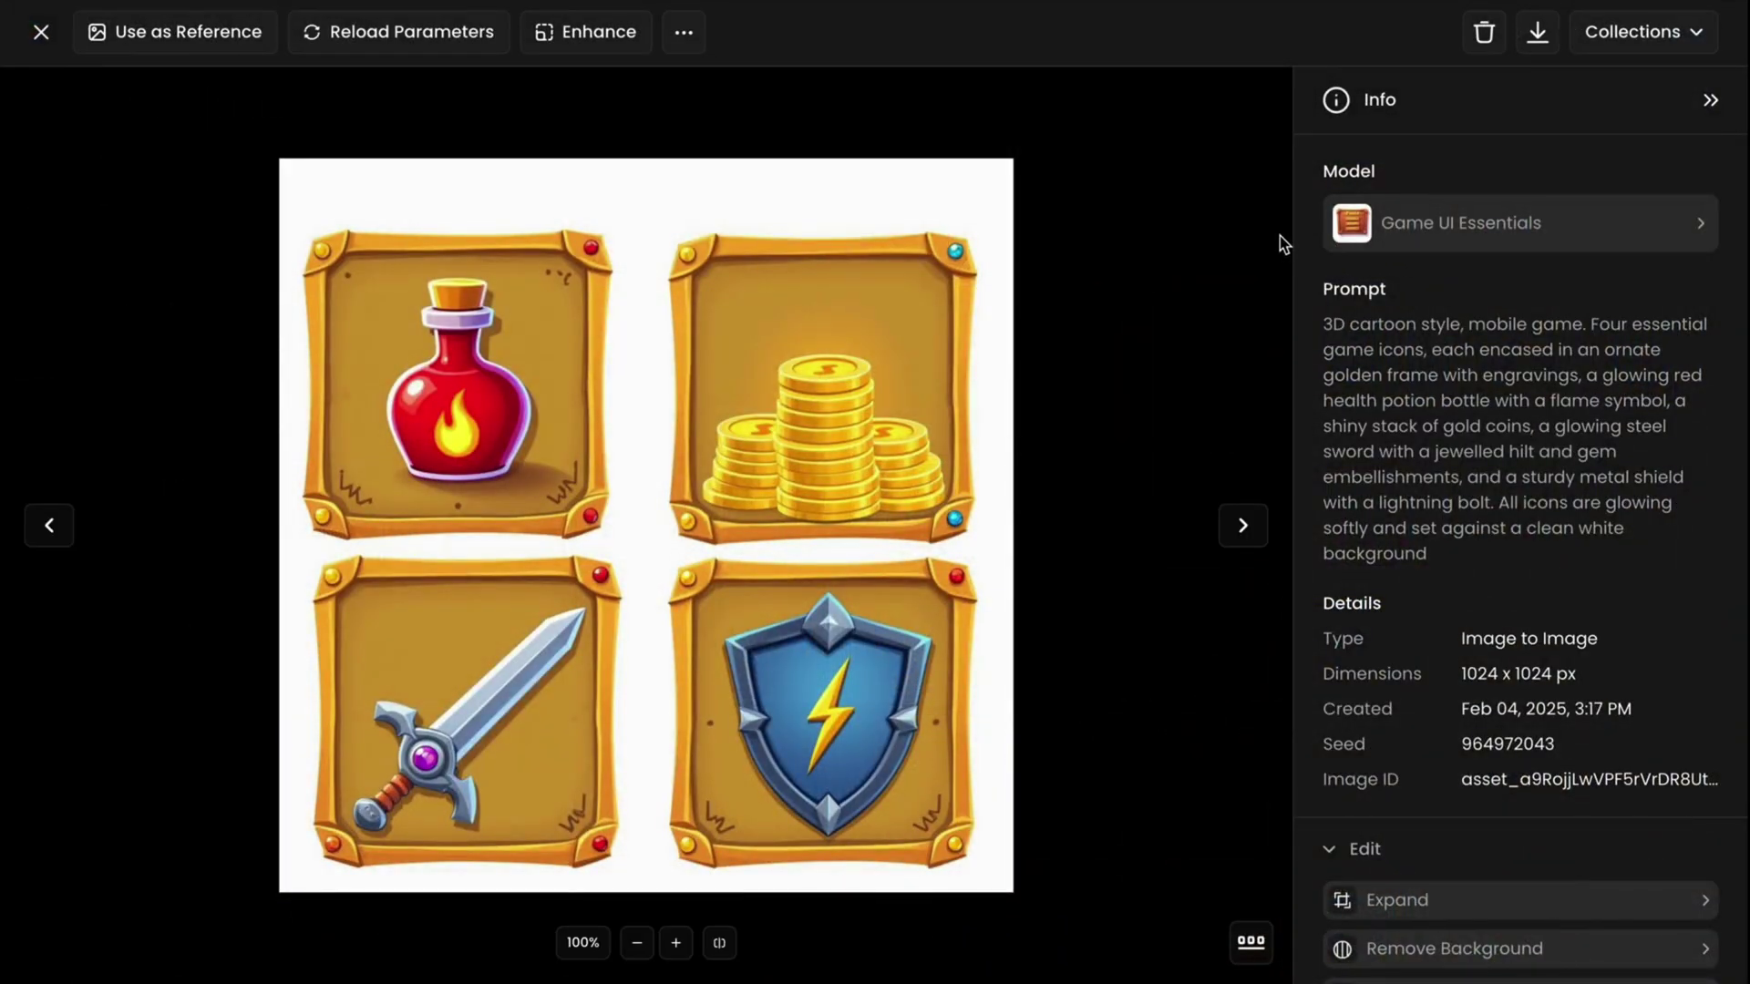
{"action": "key", "text": "Right"}
{"action": "key", "text": "Right"}
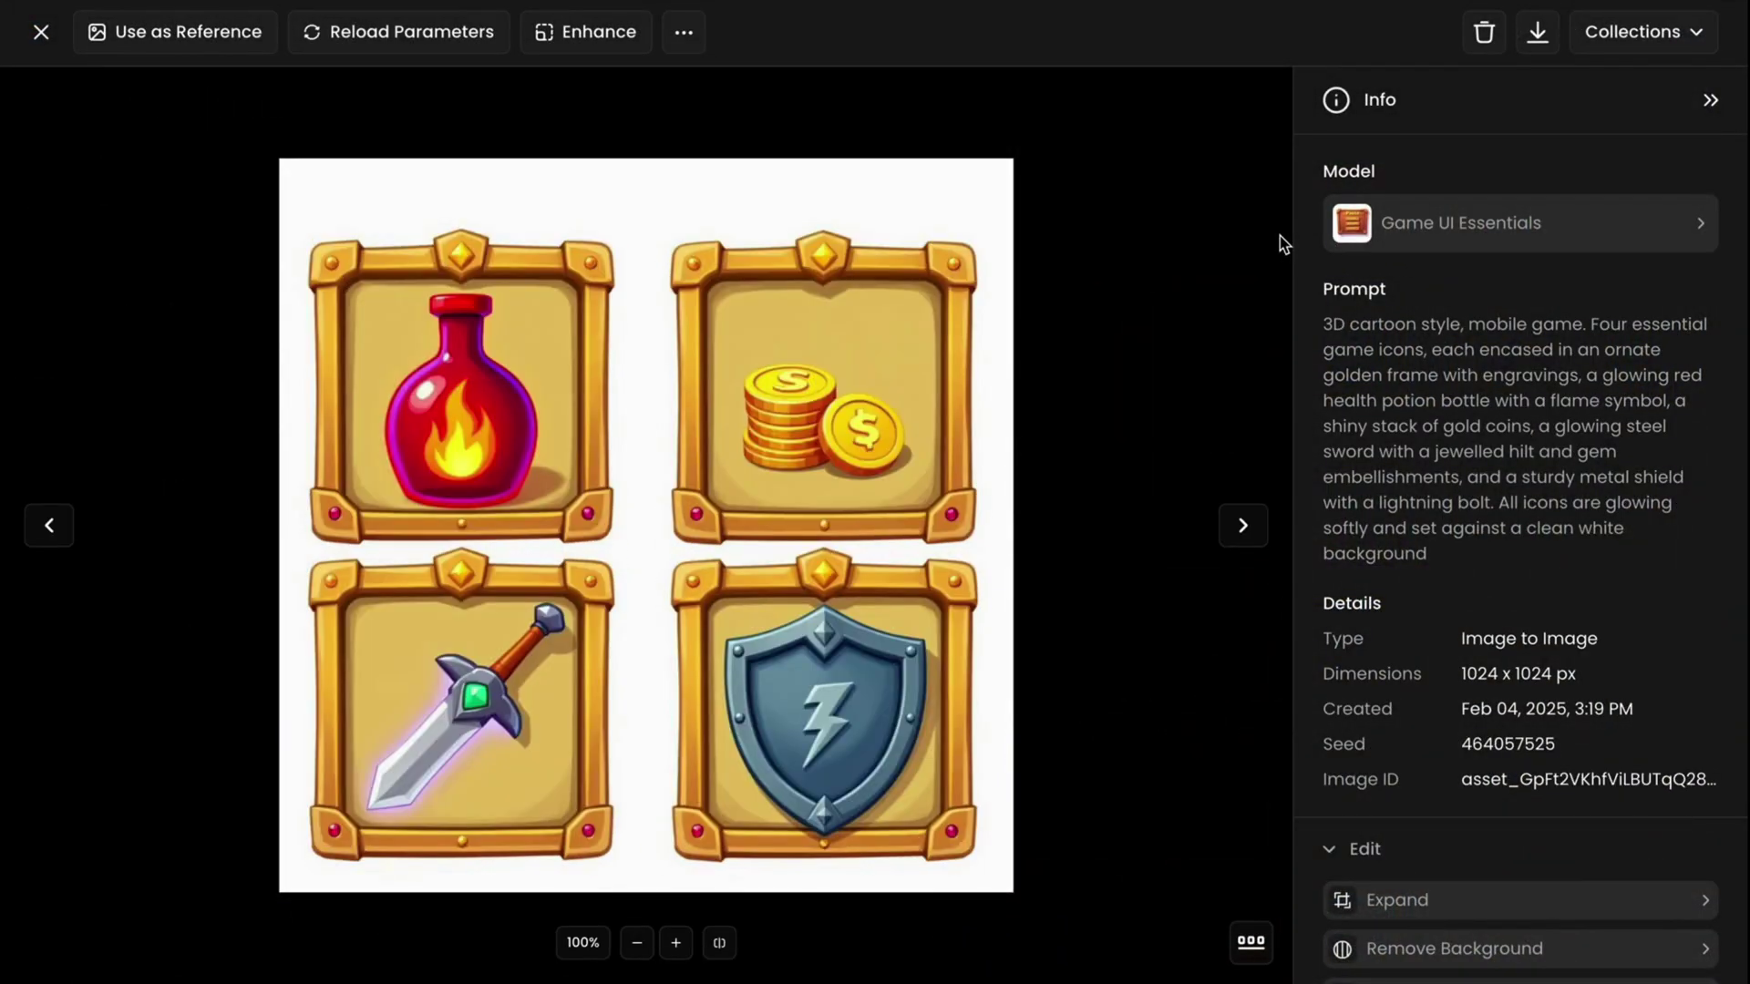
{"action": "key", "text": "Right"}
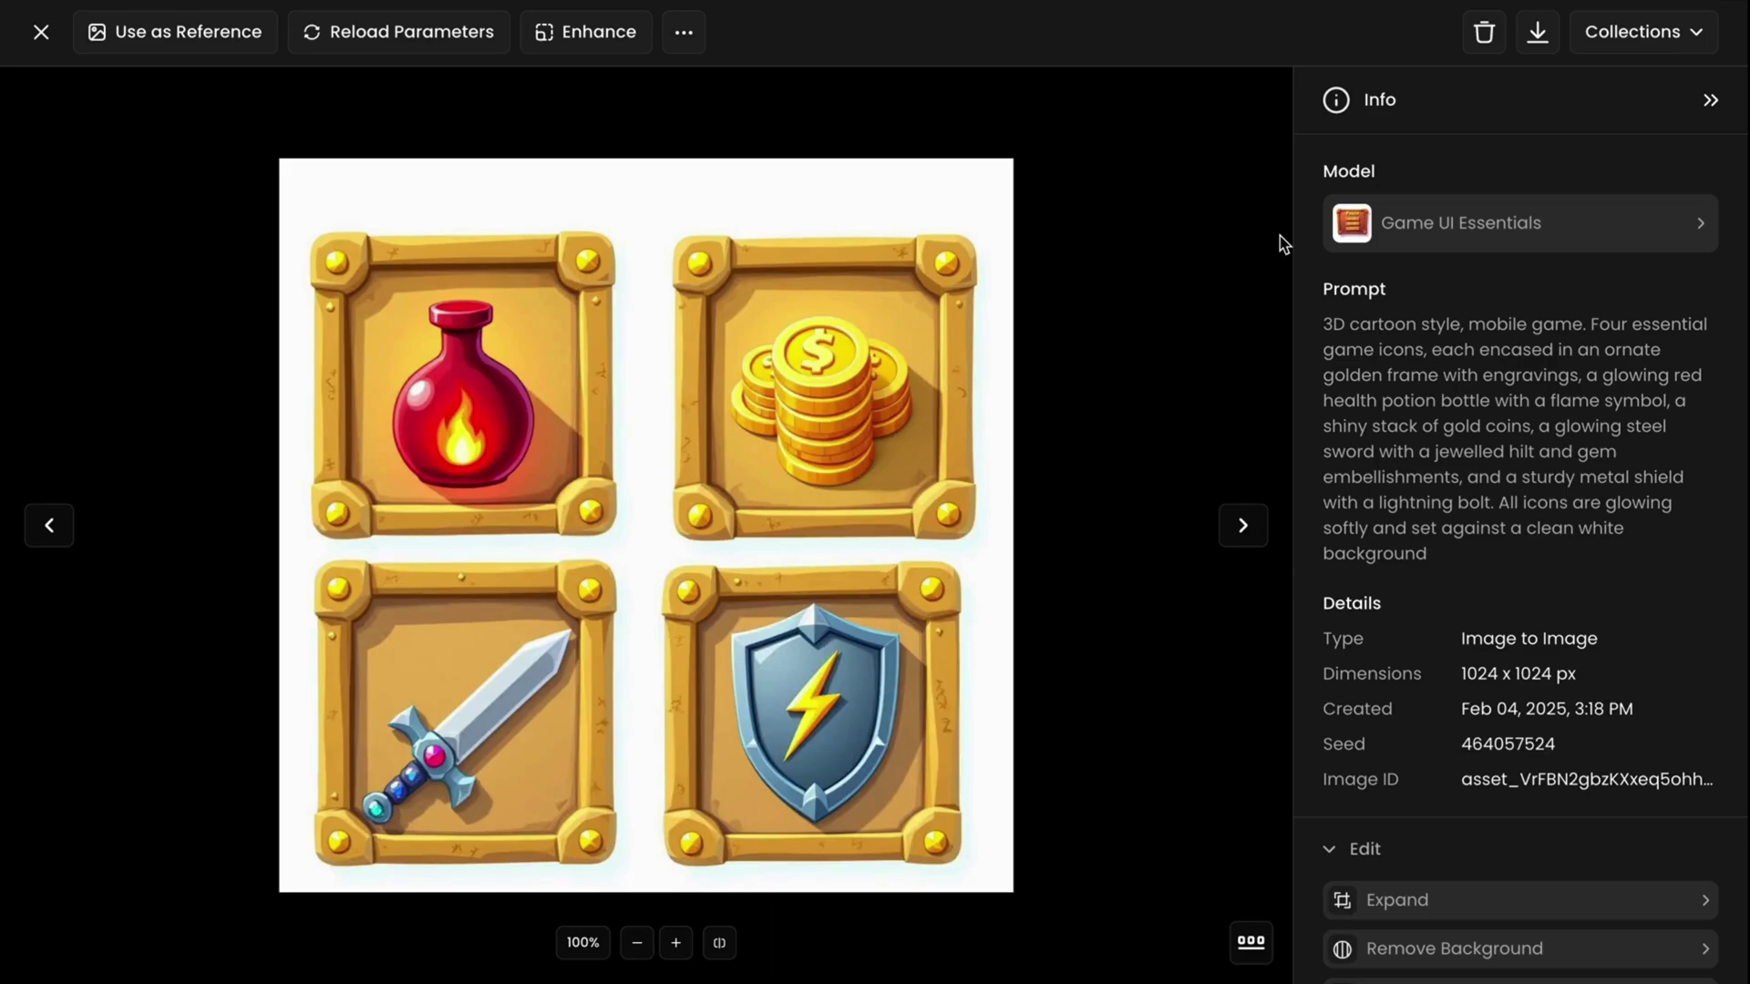
{"action": "left_click", "coordinate": [41, 32]}
Switch to Bold Lines Illustrations, lower Influence to 14, and generate a new batch.
{"action": "left_click", "coordinate": [394, 210]}
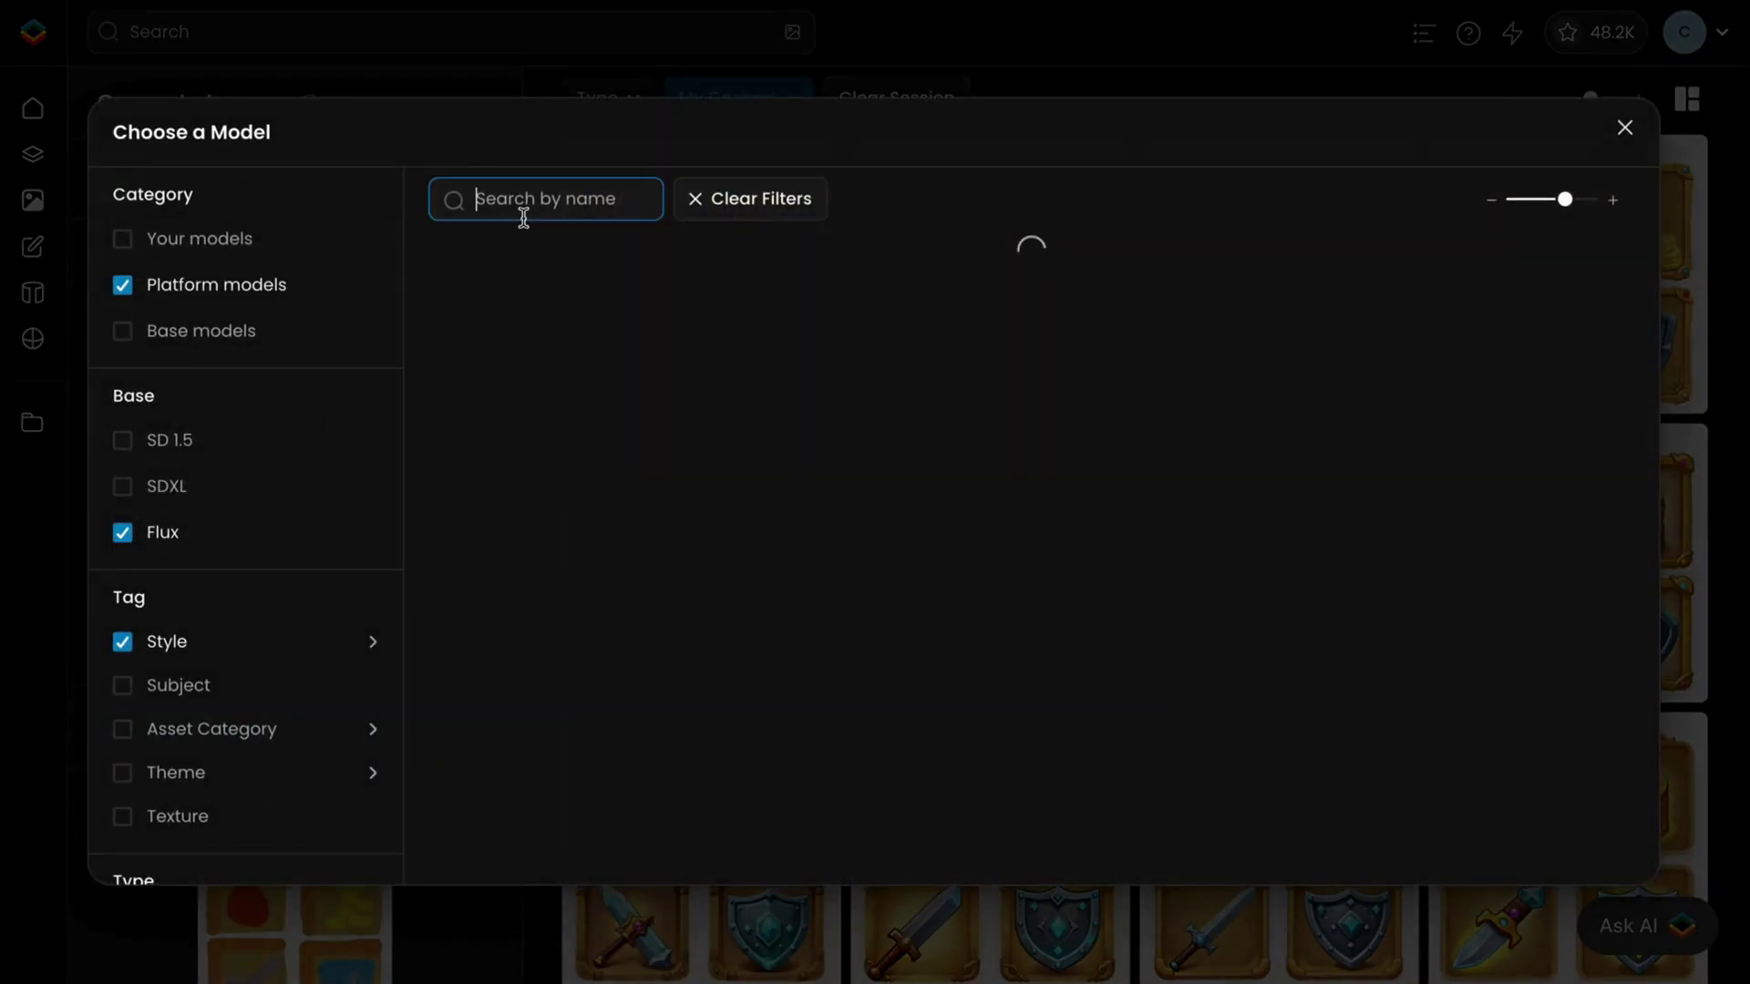
{"action": "type", "text": "bold line"}
{"action": "left_click", "coordinate": [473, 371]}
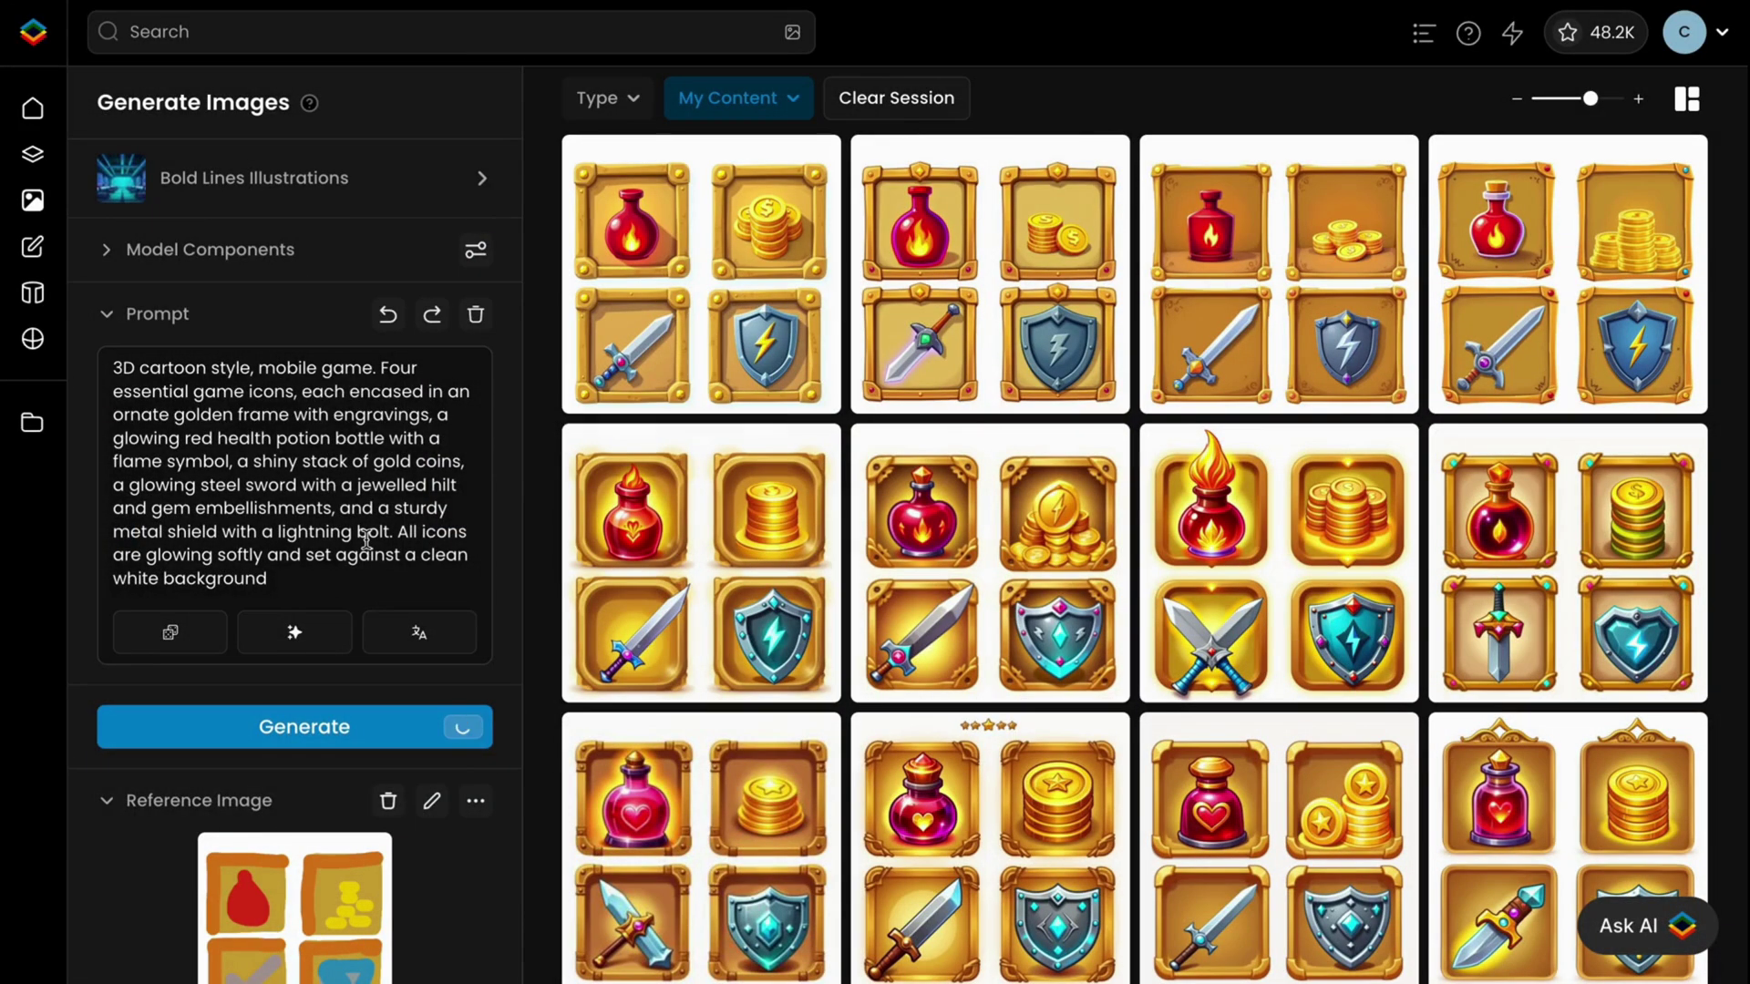
{"action": "scroll", "coordinate": [333, 820], "scroll_direction": "down", "scroll_amount": 3}
{"action": "left_click_drag", "start_coordinate": [335, 859], "coordinate": [320, 859]}
{"action": "scroll", "coordinate": [320, 817], "scroll_direction": "up", "scroll_amount": 3}
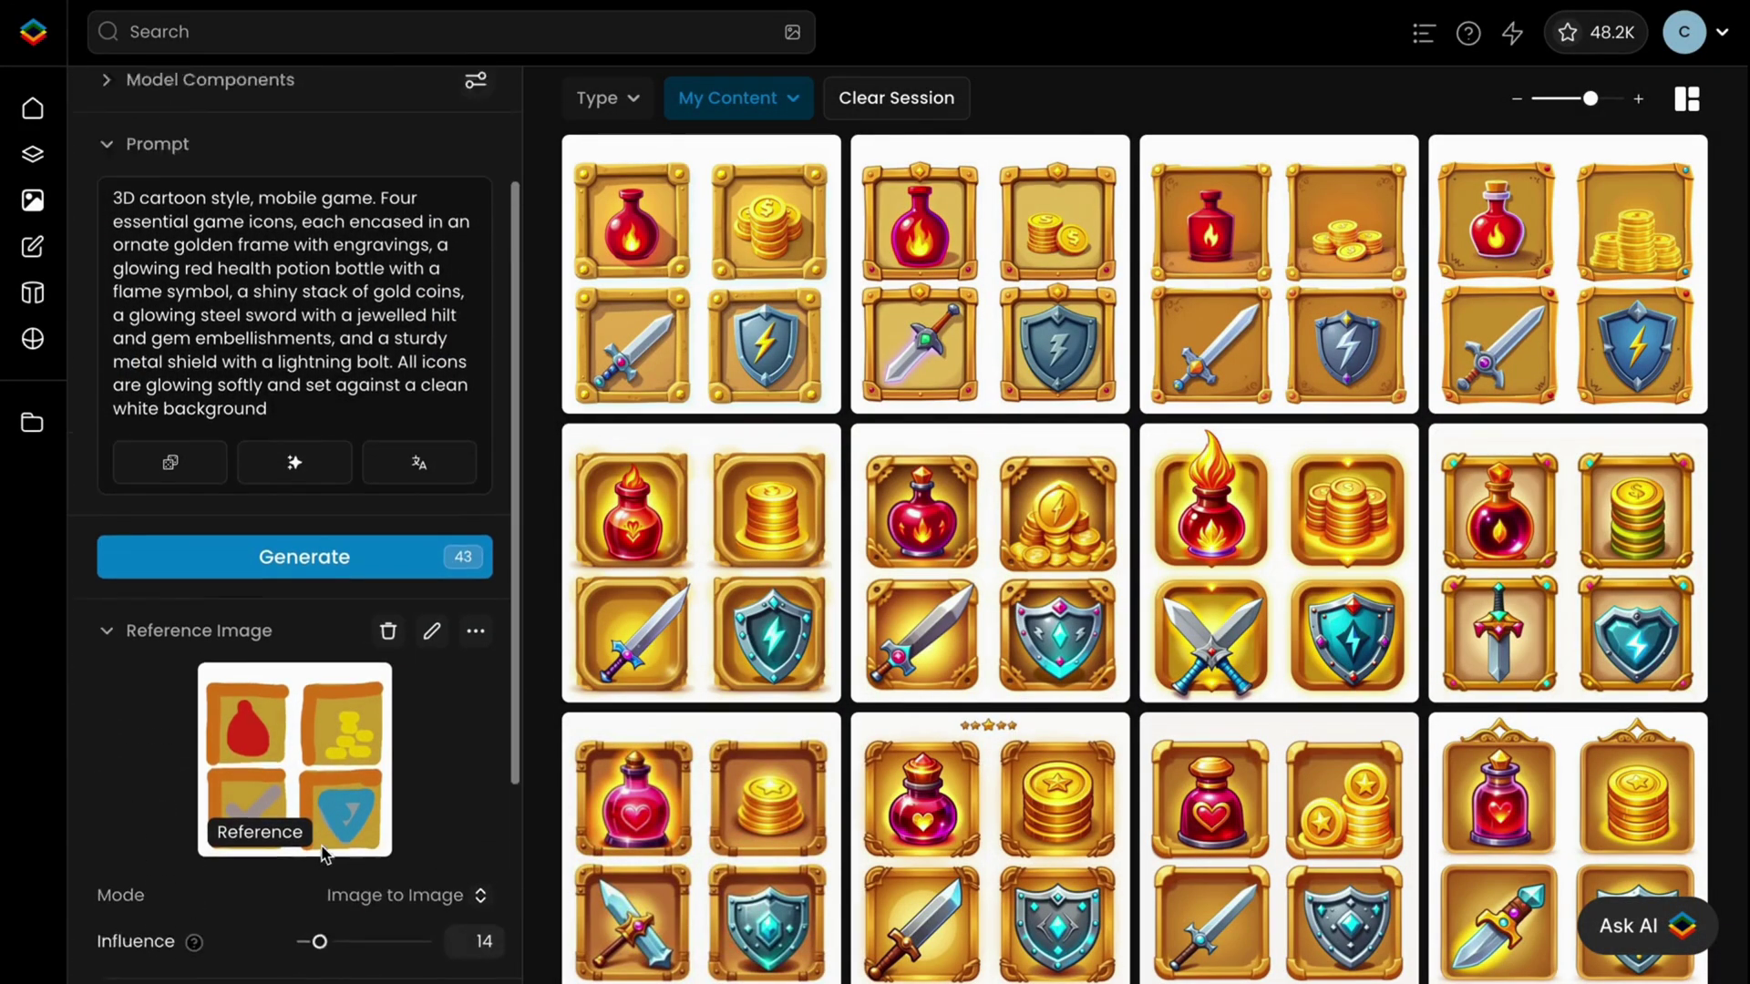
{"action": "left_click", "coordinate": [329, 726]}
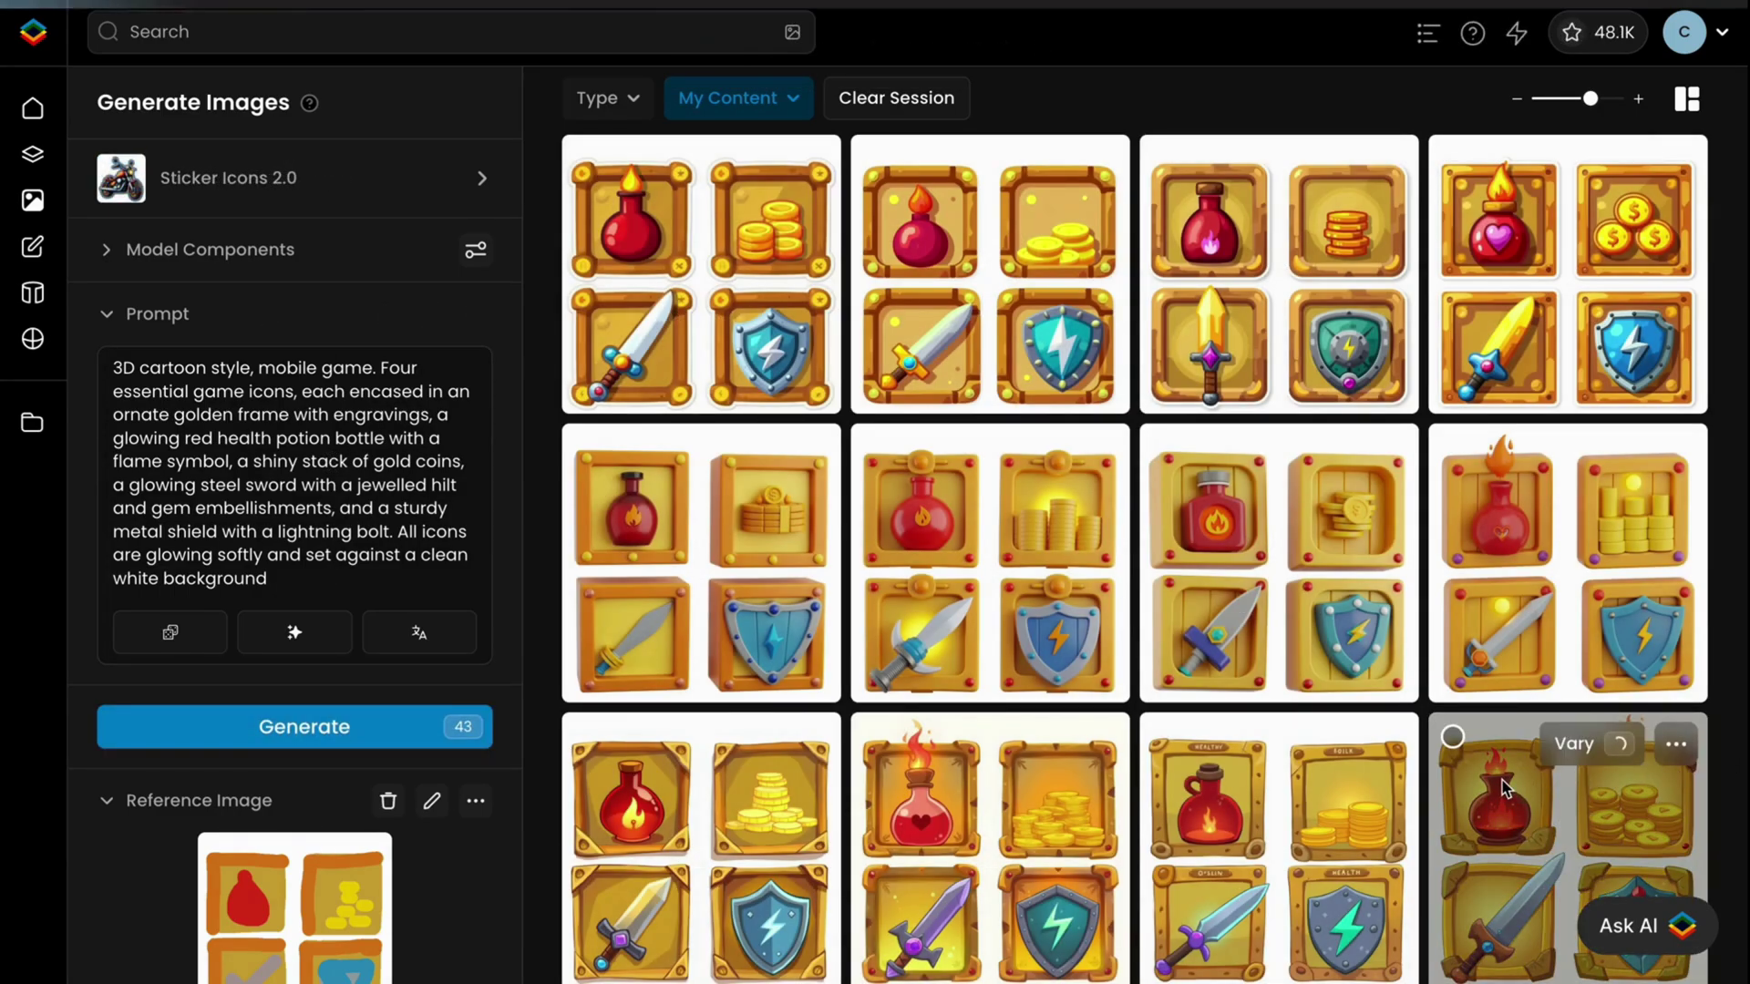
Step through the Bold Lines, Sleek 3D Assets and Sticker Icons 2.0 sheets in the viewer.
{"action": "left_click", "coordinate": [1505, 788]}
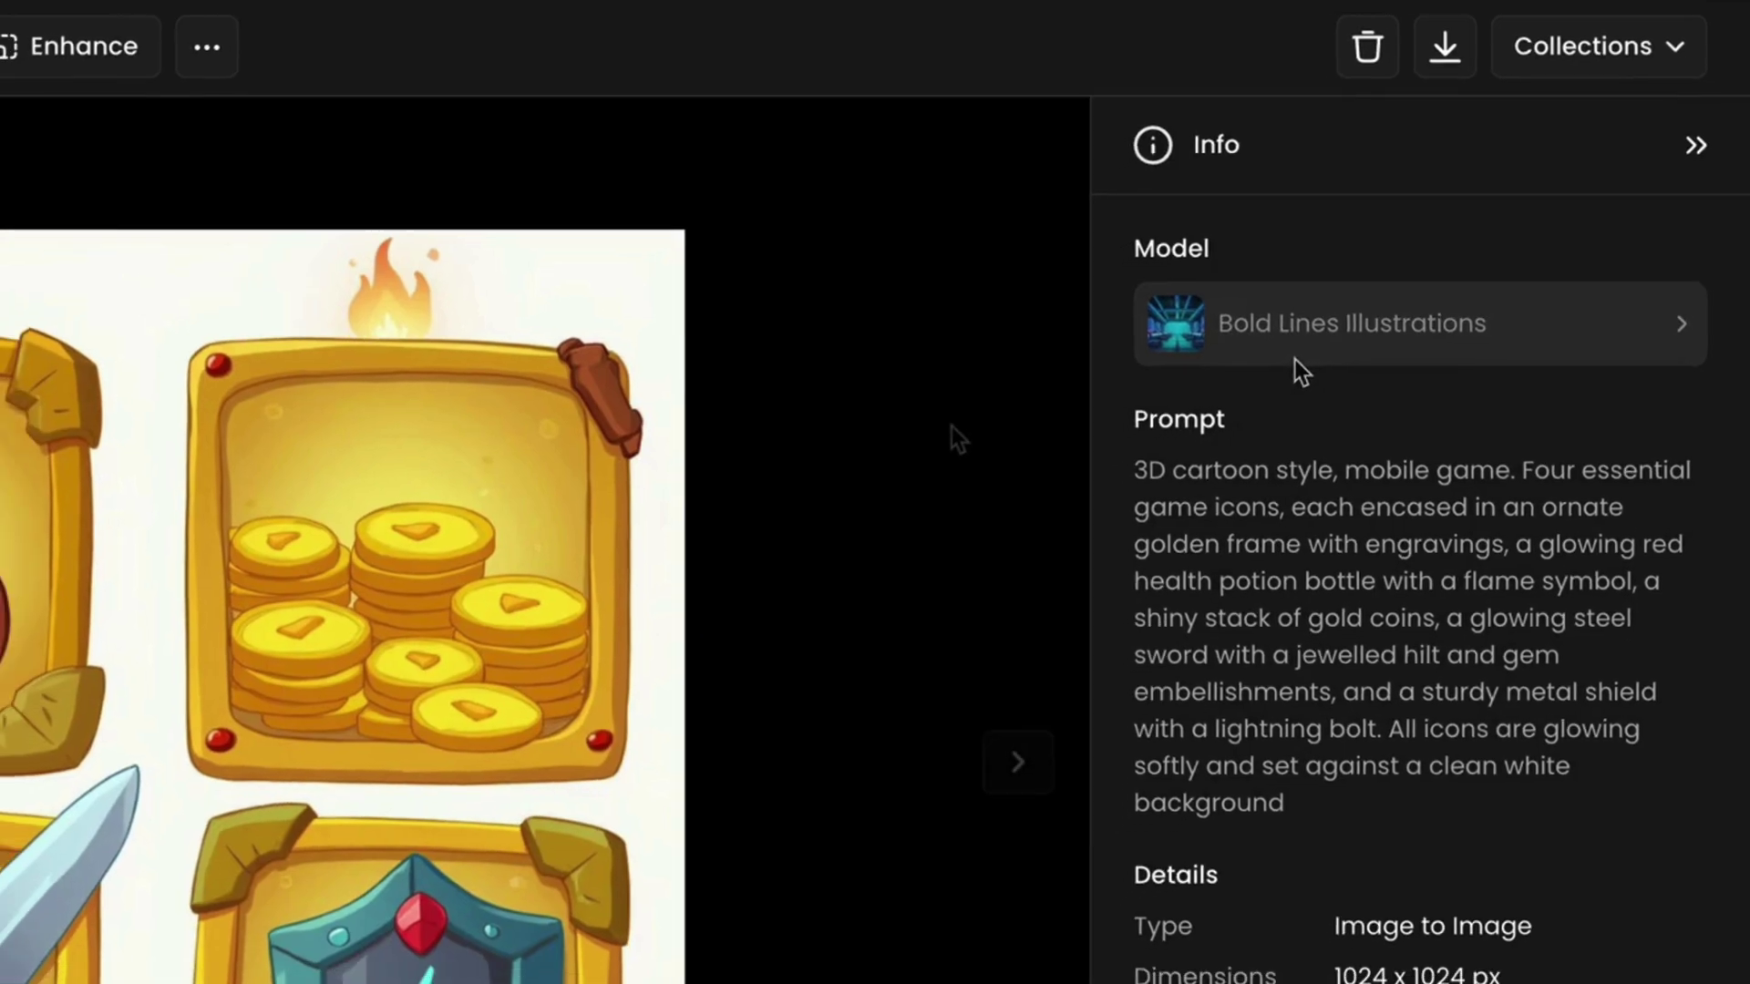
{"action": "key", "text": "Right"}
{"action": "key", "text": "Right"}
{"action": "key", "text": "Right"}
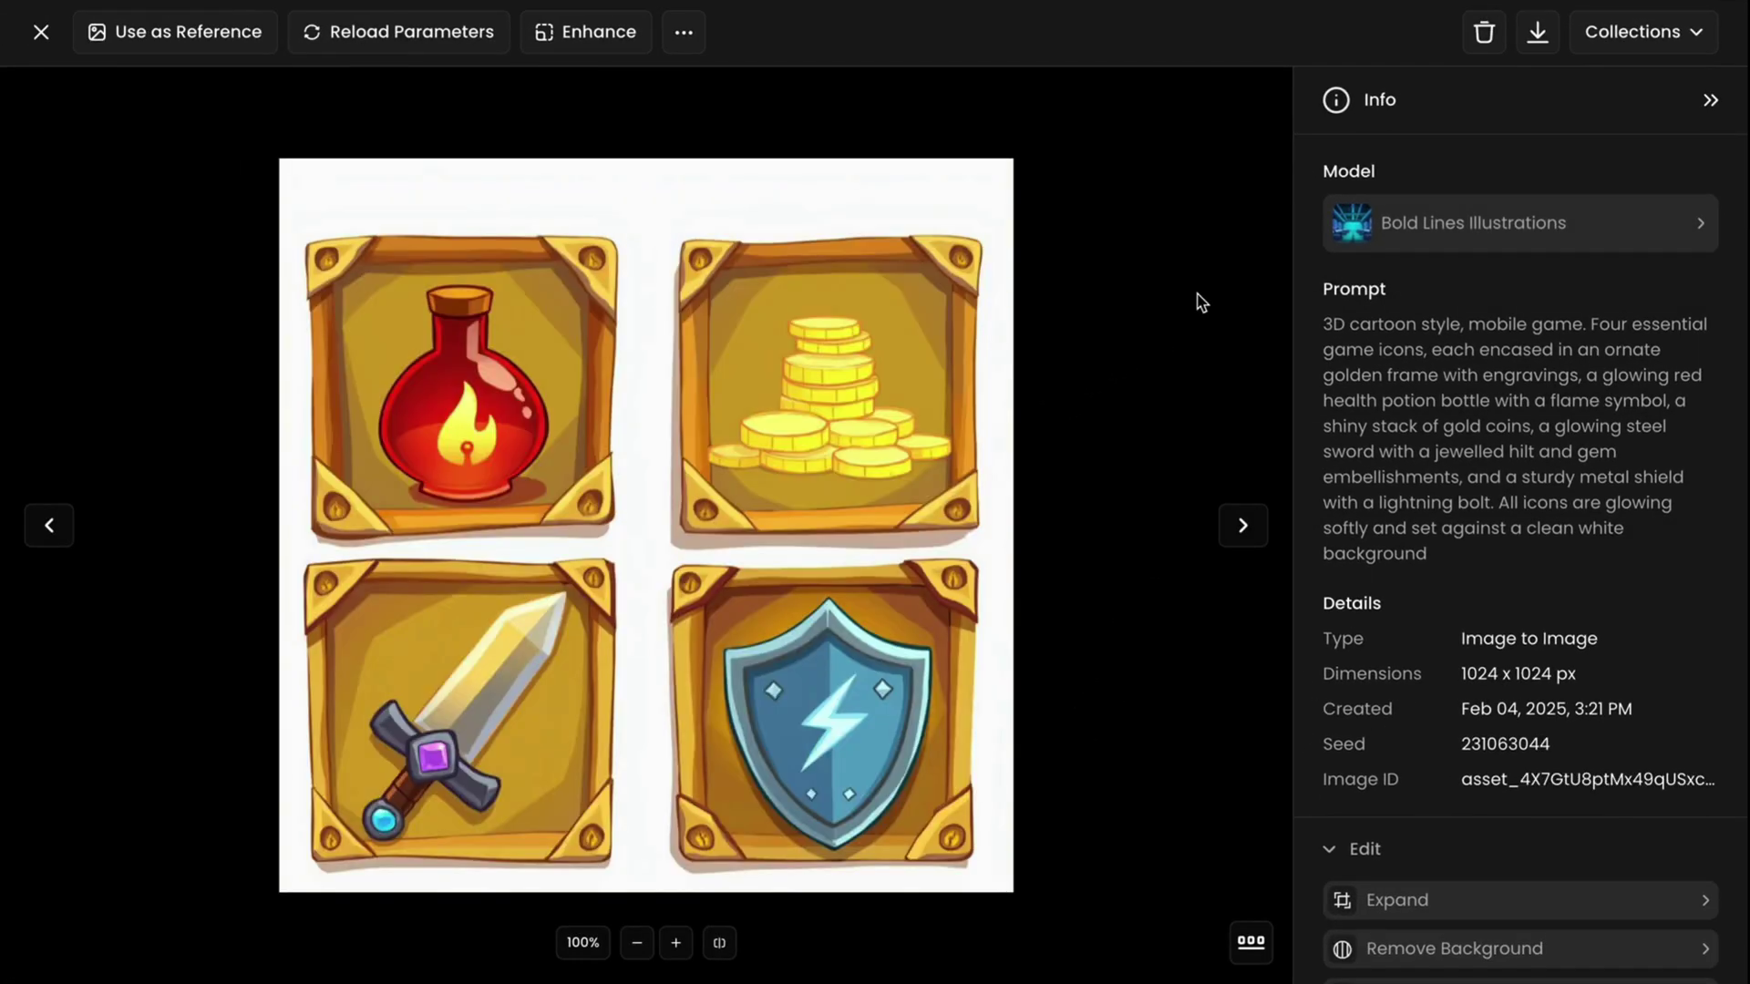
{"action": "key", "text": "Right"}
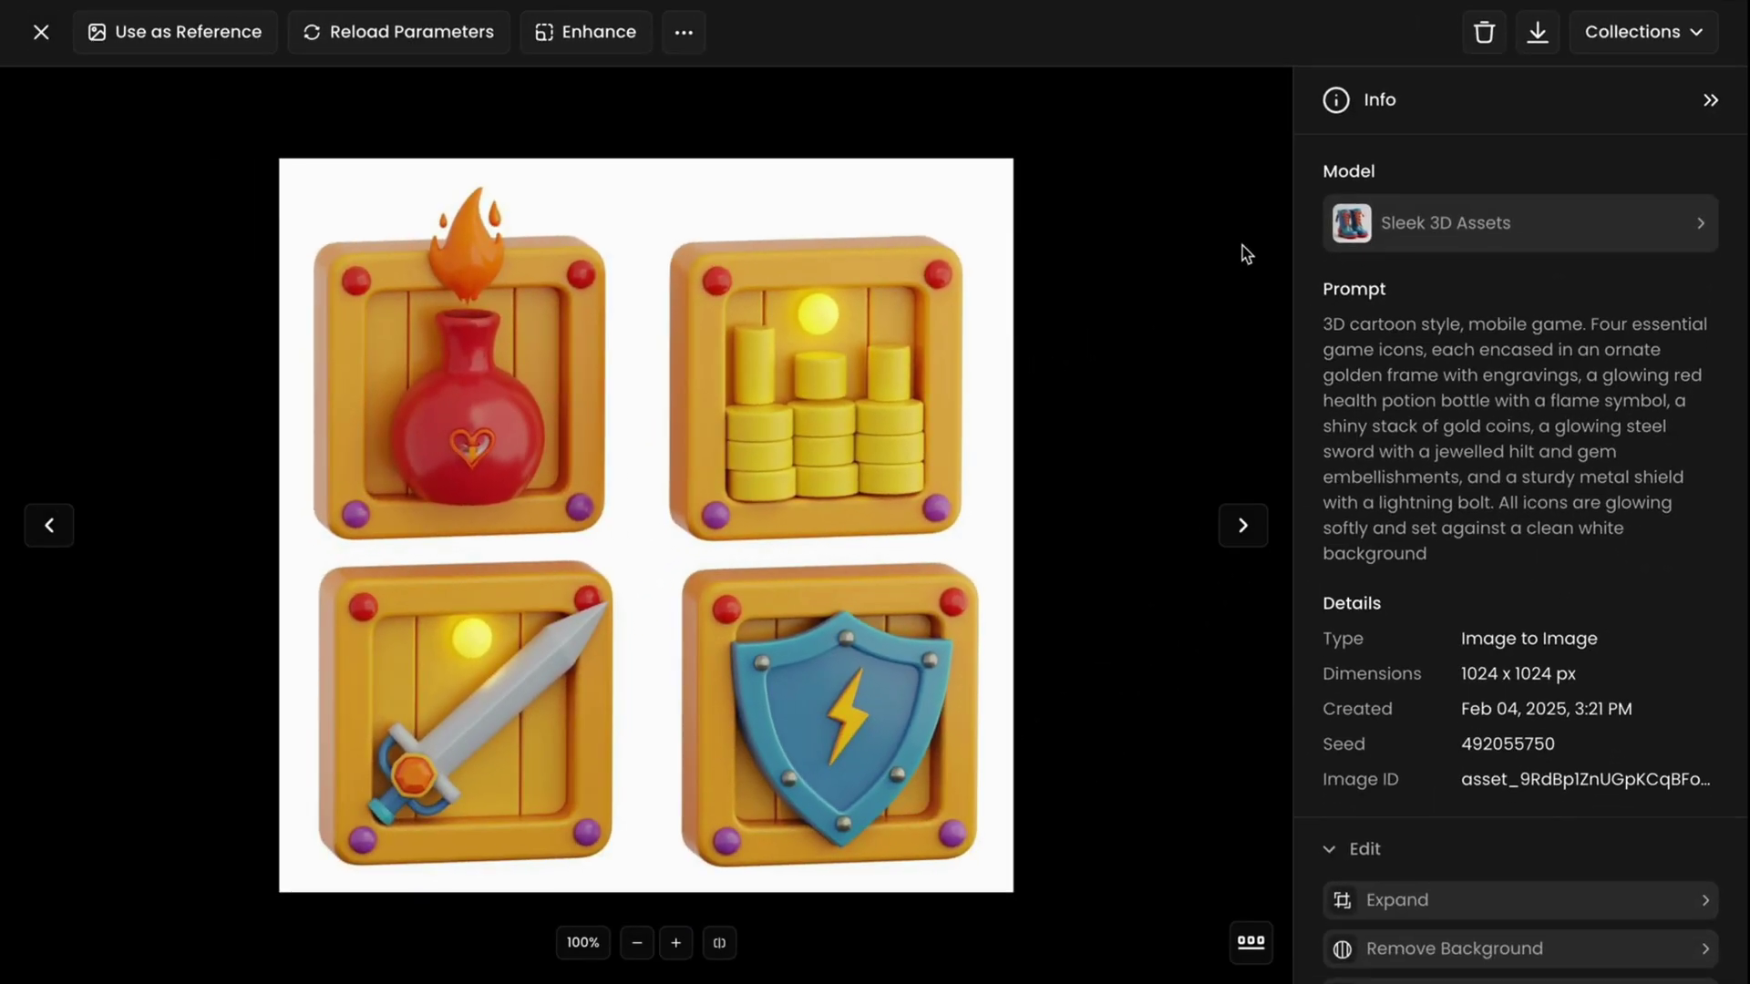
{"action": "key", "text": "Right"}
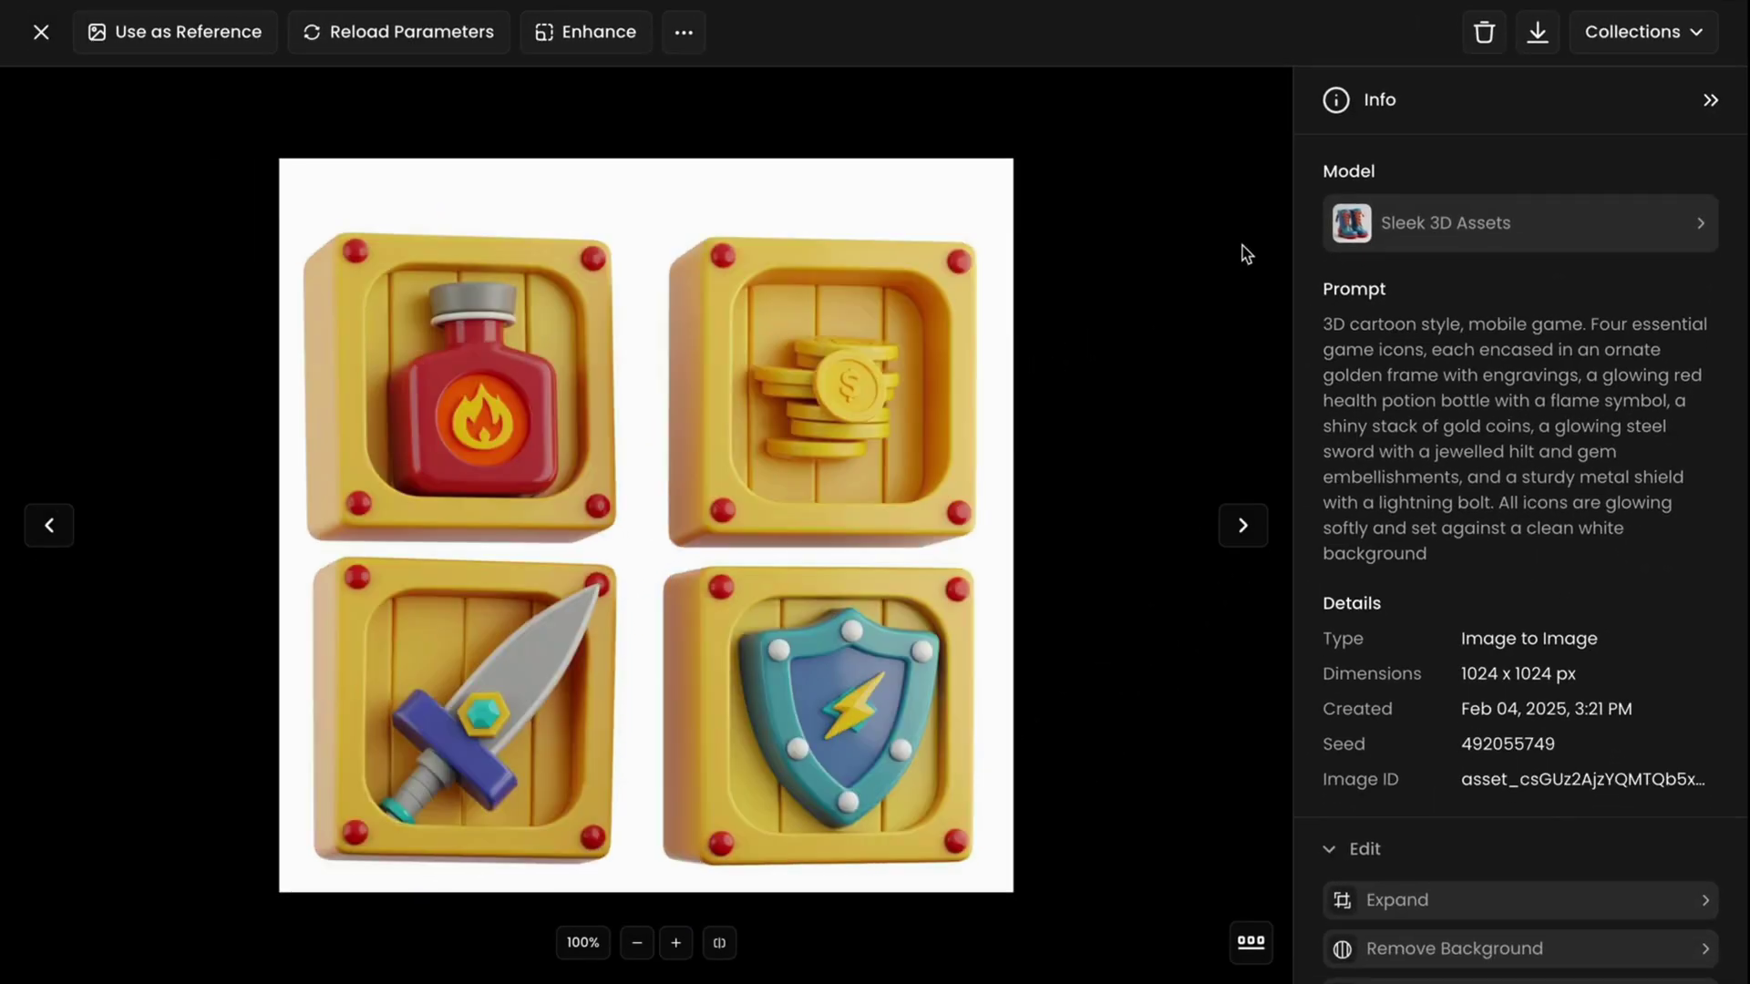
{"action": "key", "text": "Right"}
{"action": "key", "text": "Right"}
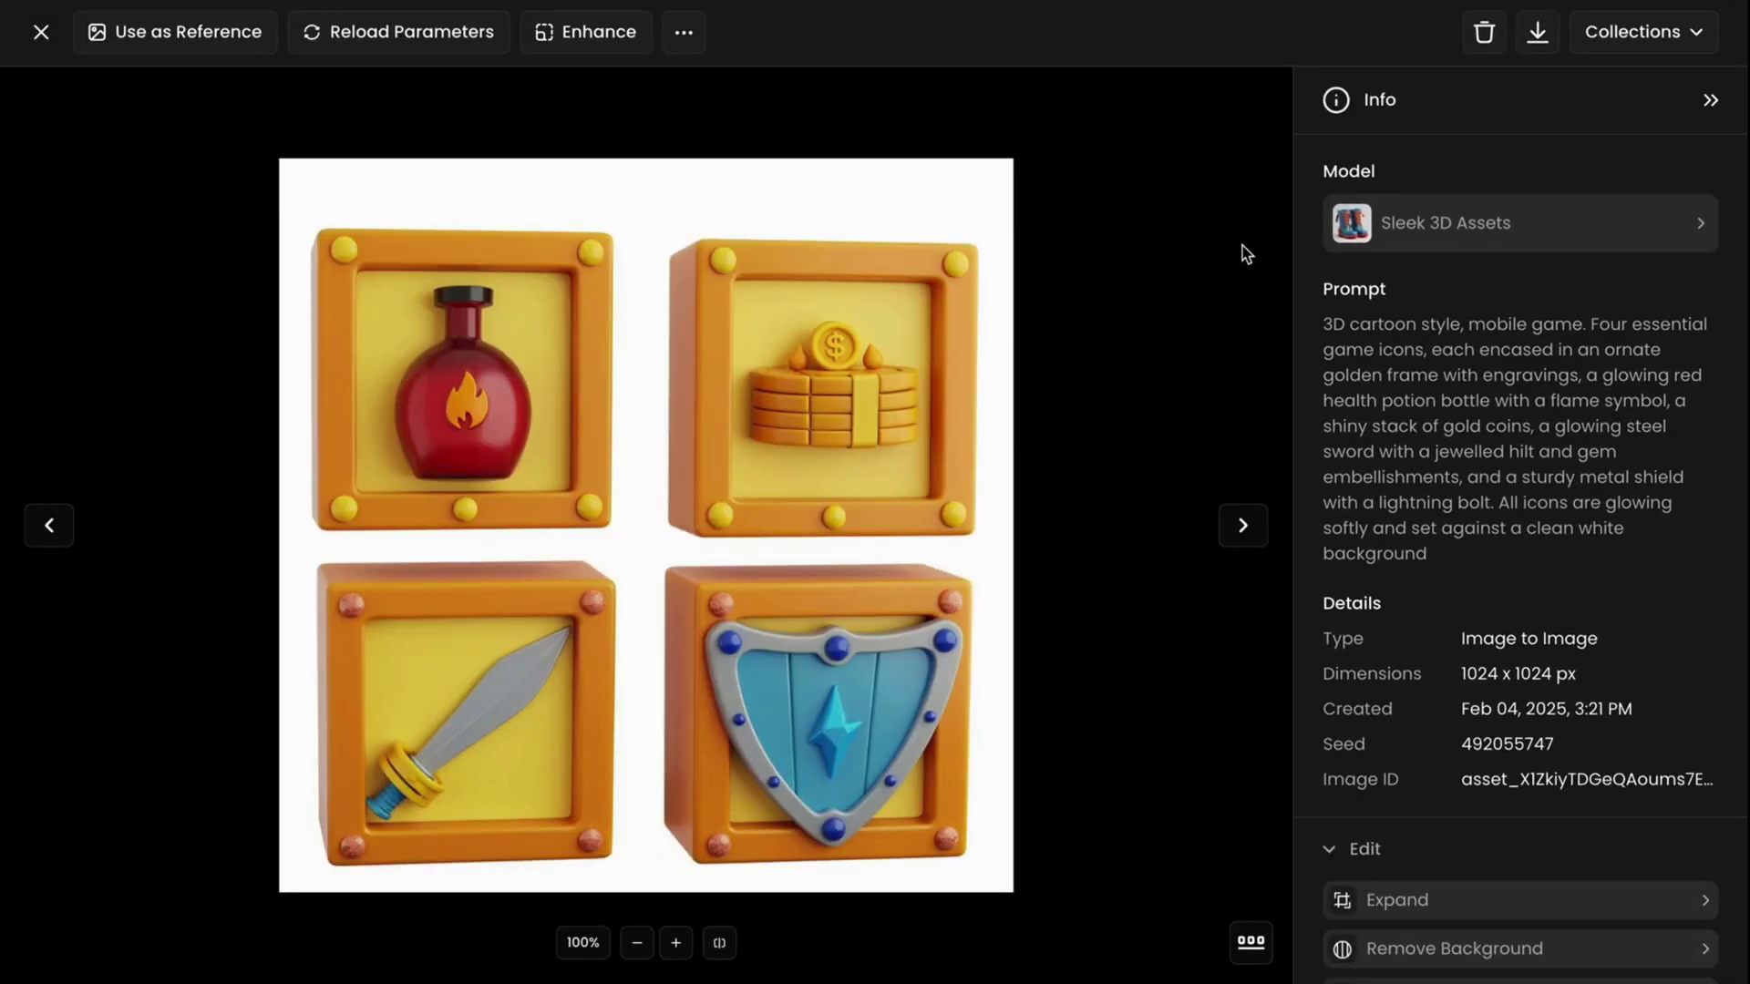
{"action": "key", "text": "Right"}
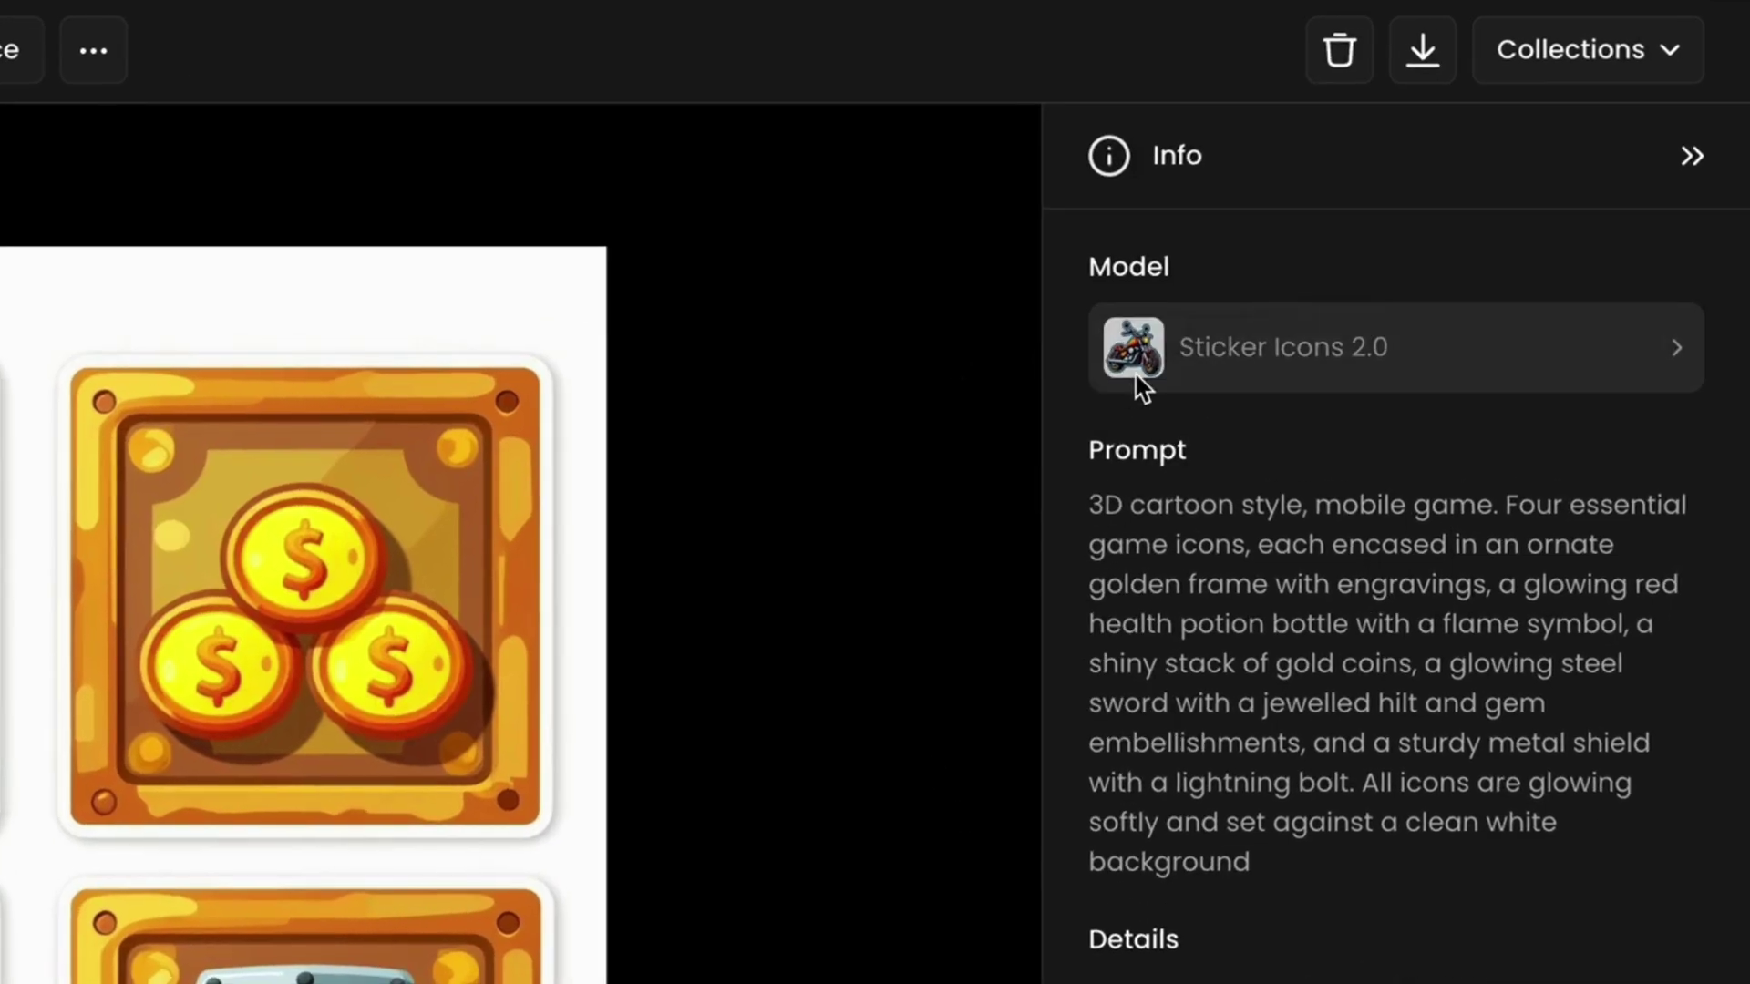
{"action": "key", "text": "Right"}
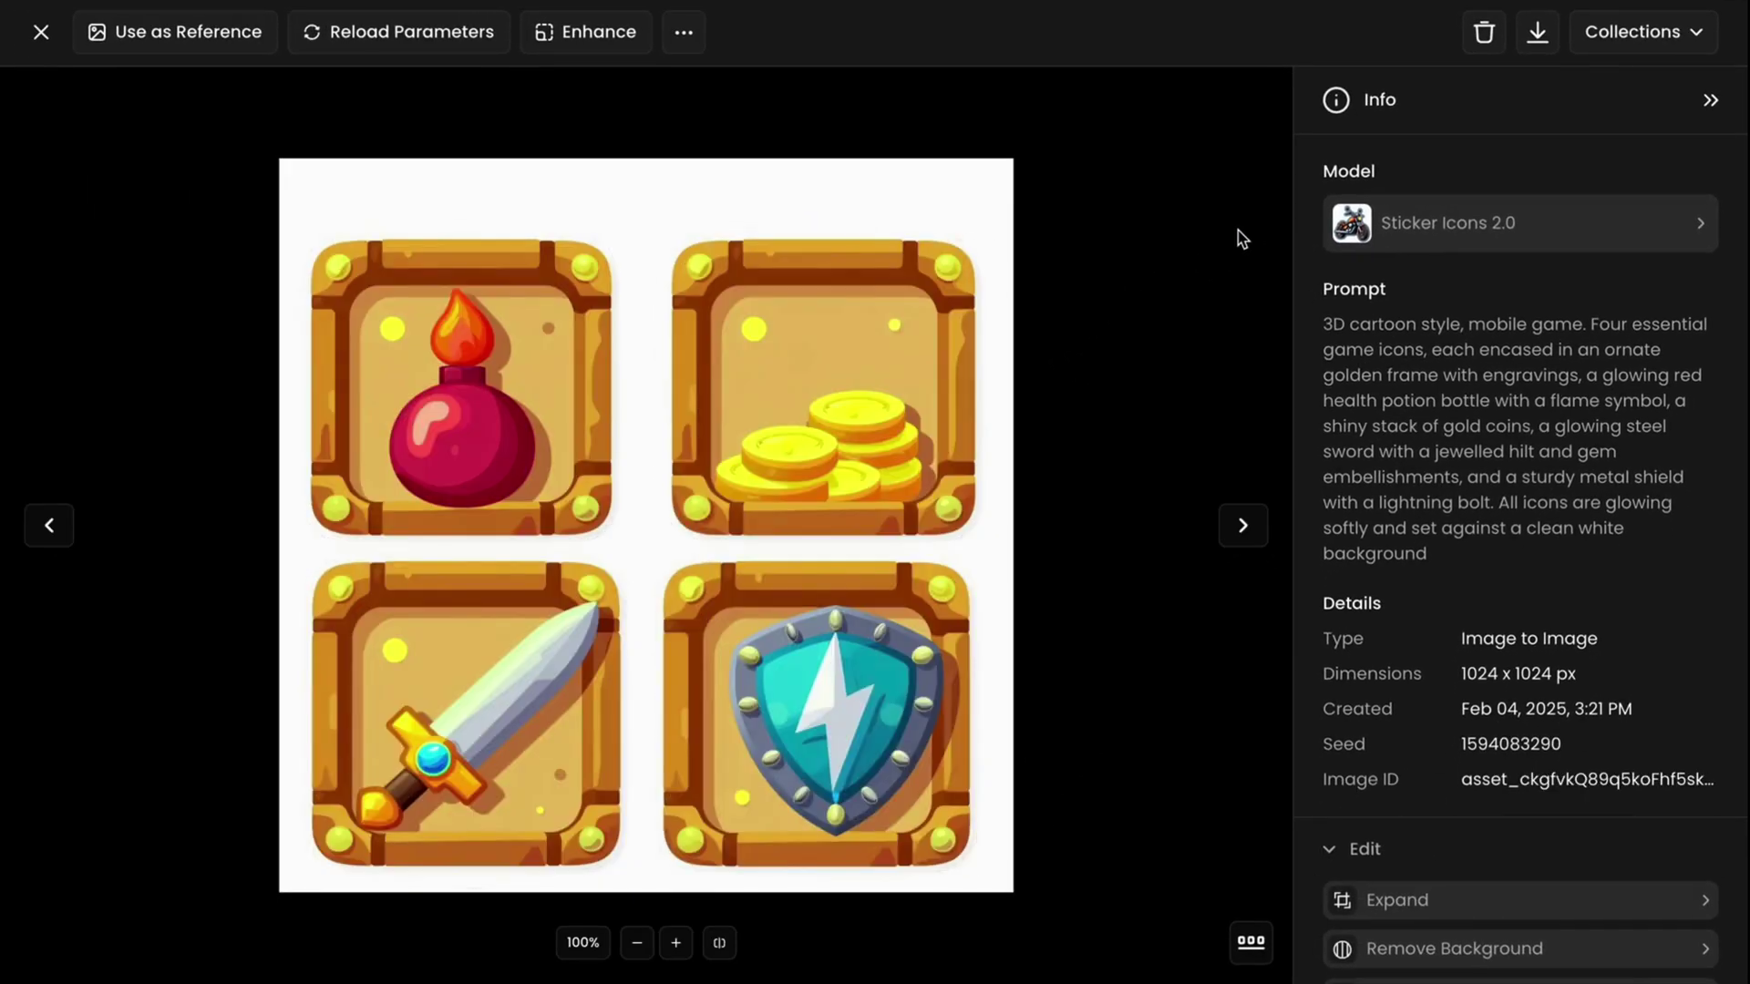
{"action": "key", "text": "Right"}
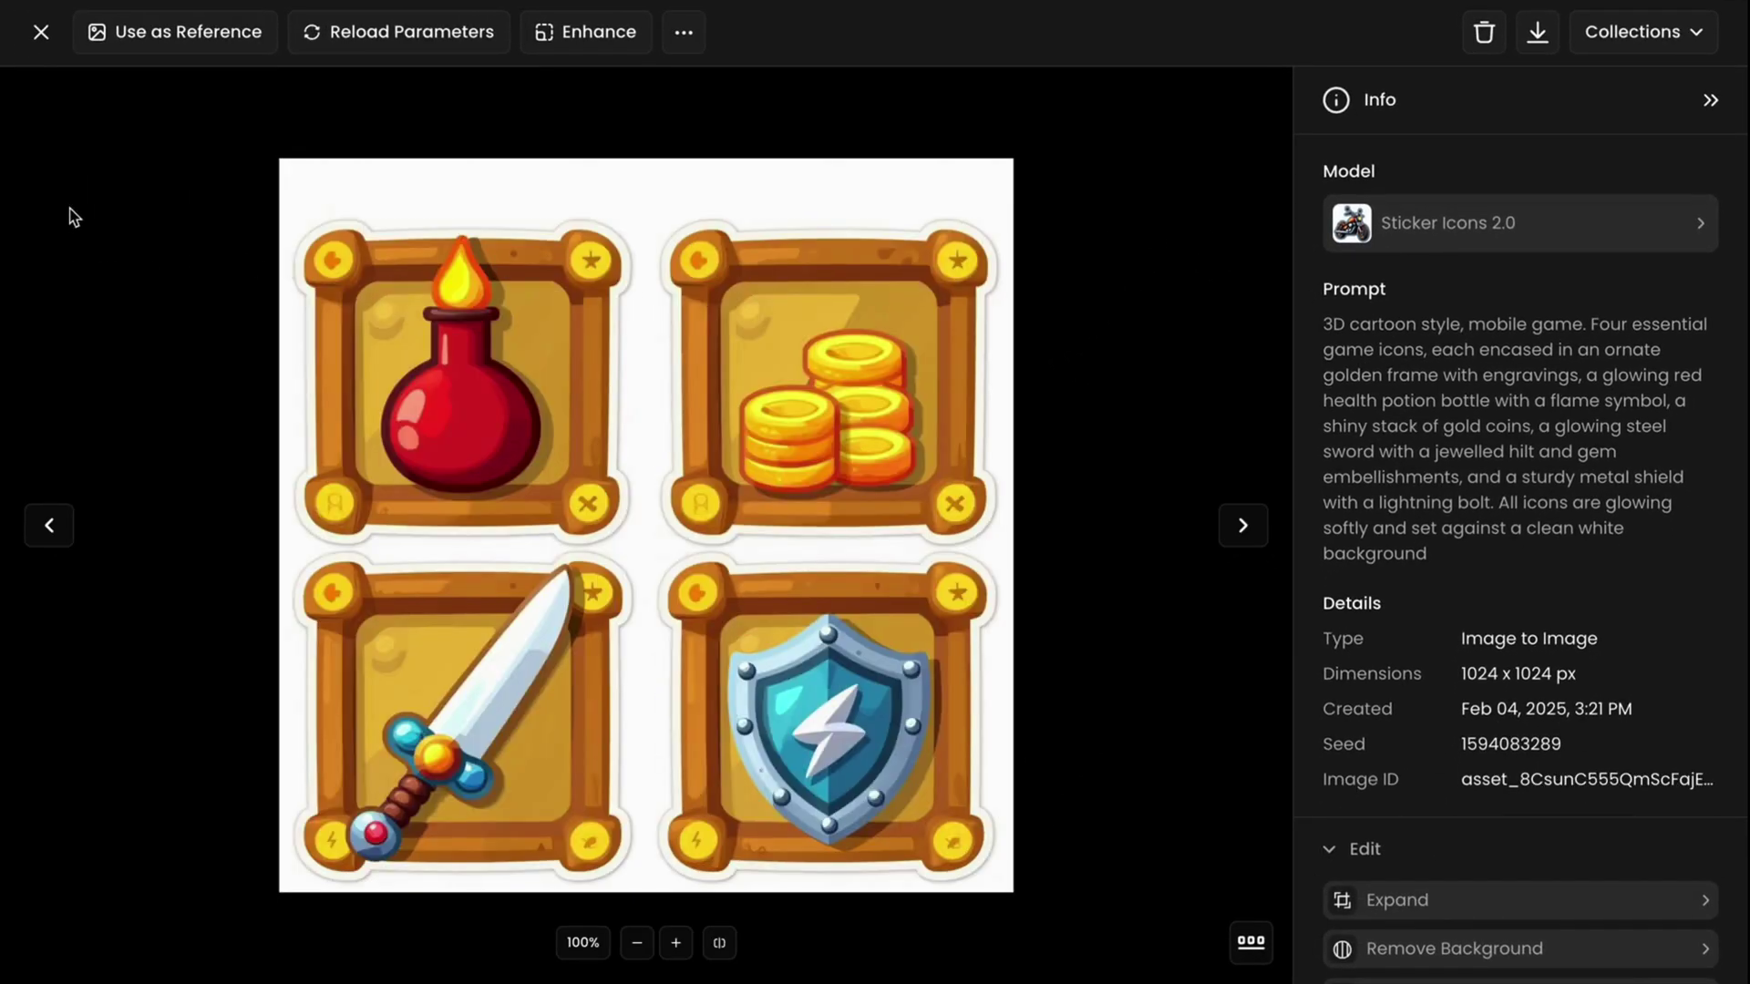
{"action": "key", "text": "Escape"}
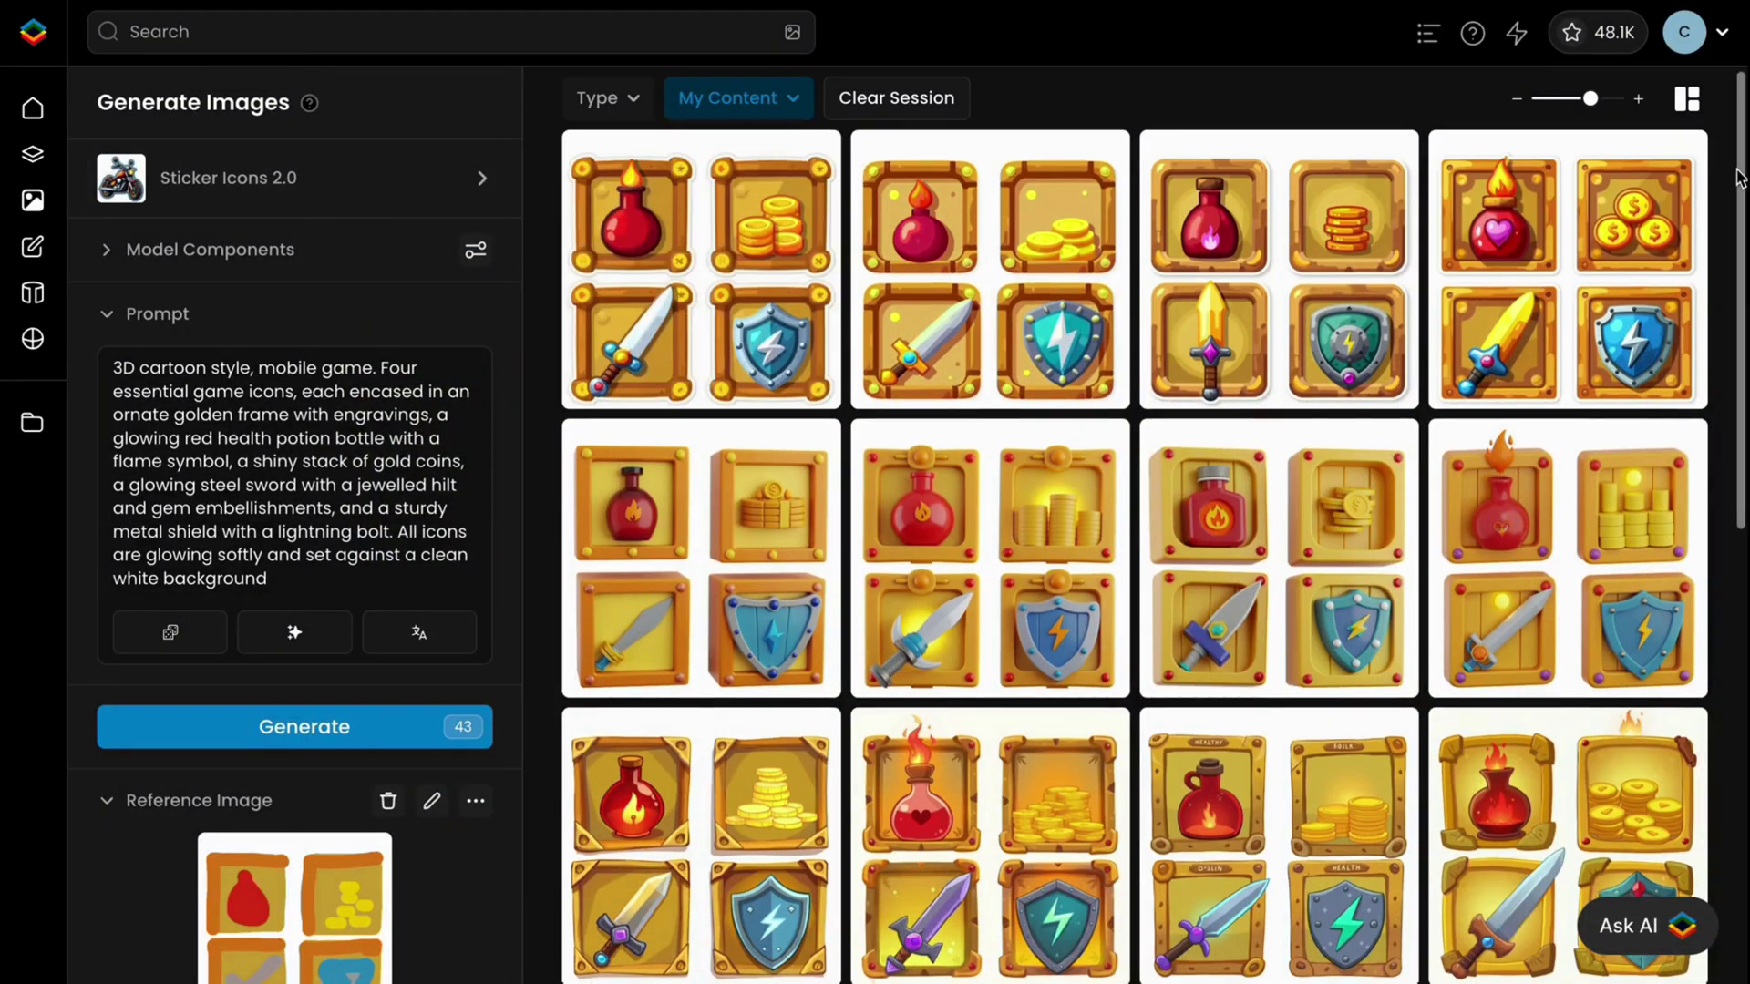
Use the Bold Lines heart-potion icon sheet as the reference image at Influence 25.
{"action": "scroll", "coordinate": [1738, 175], "scroll_direction": "down", "scroll_amount": 10}
{"action": "scroll", "coordinate": [1738, 176], "scroll_direction": "up", "scroll_amount": 10}
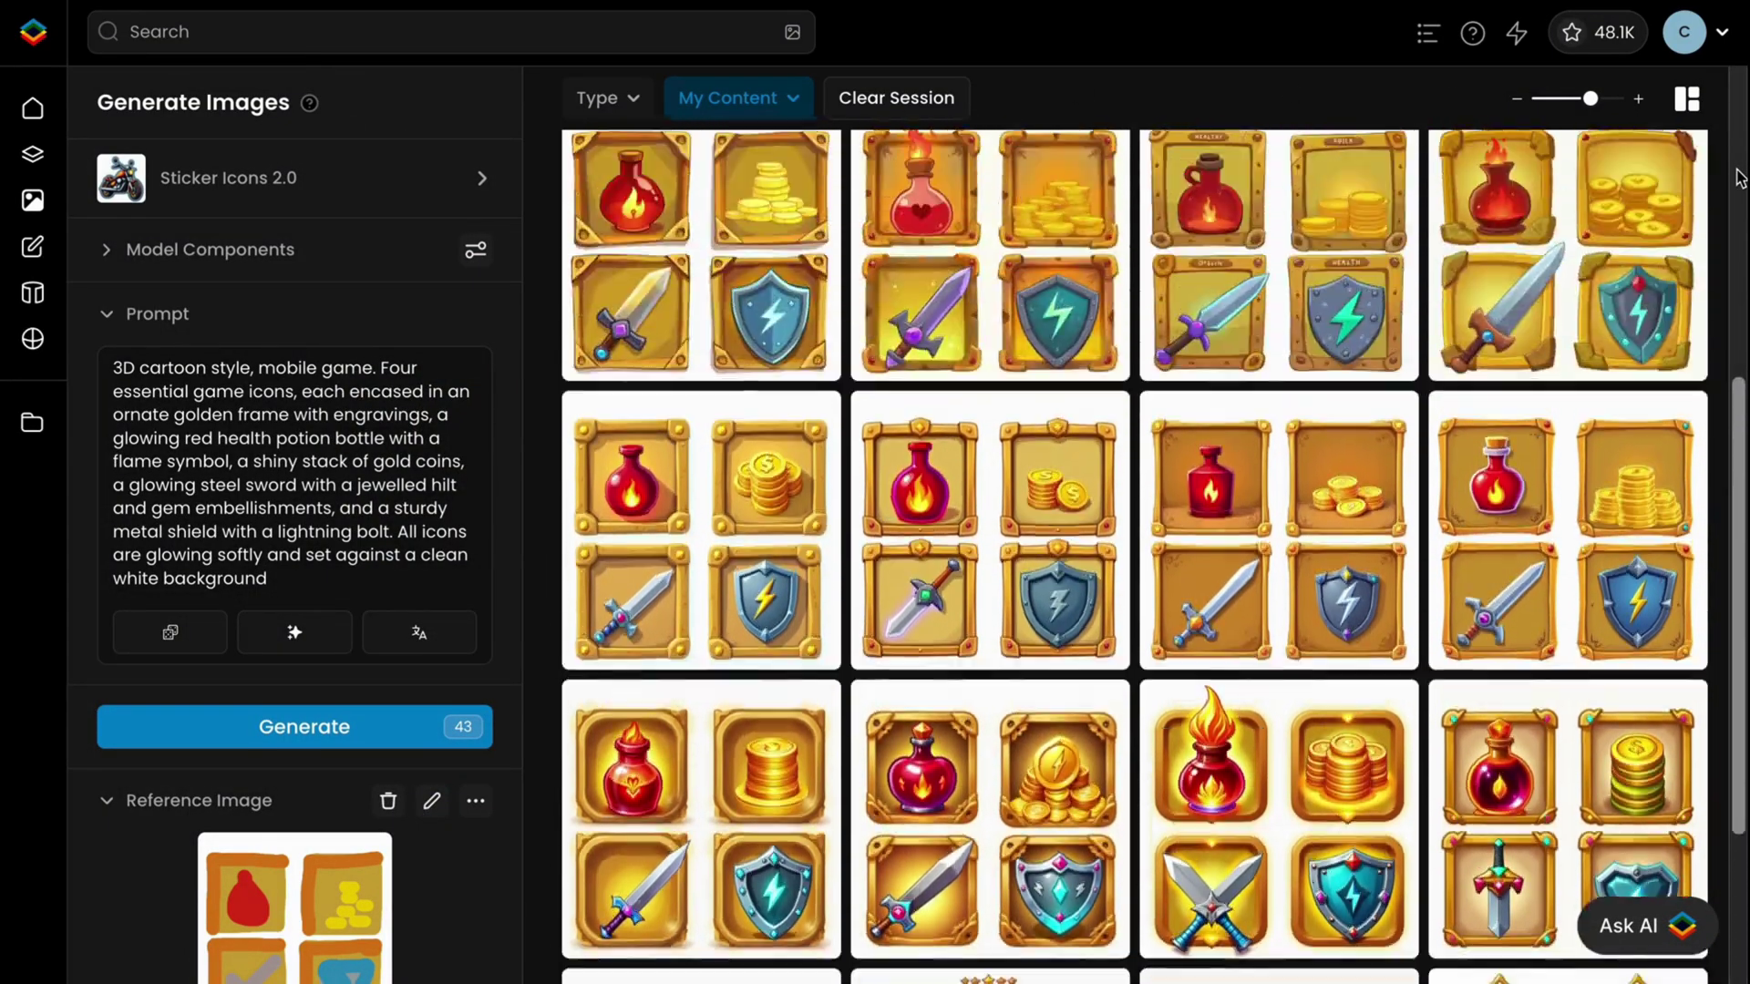
{"action": "left_click", "coordinate": [658, 648]}
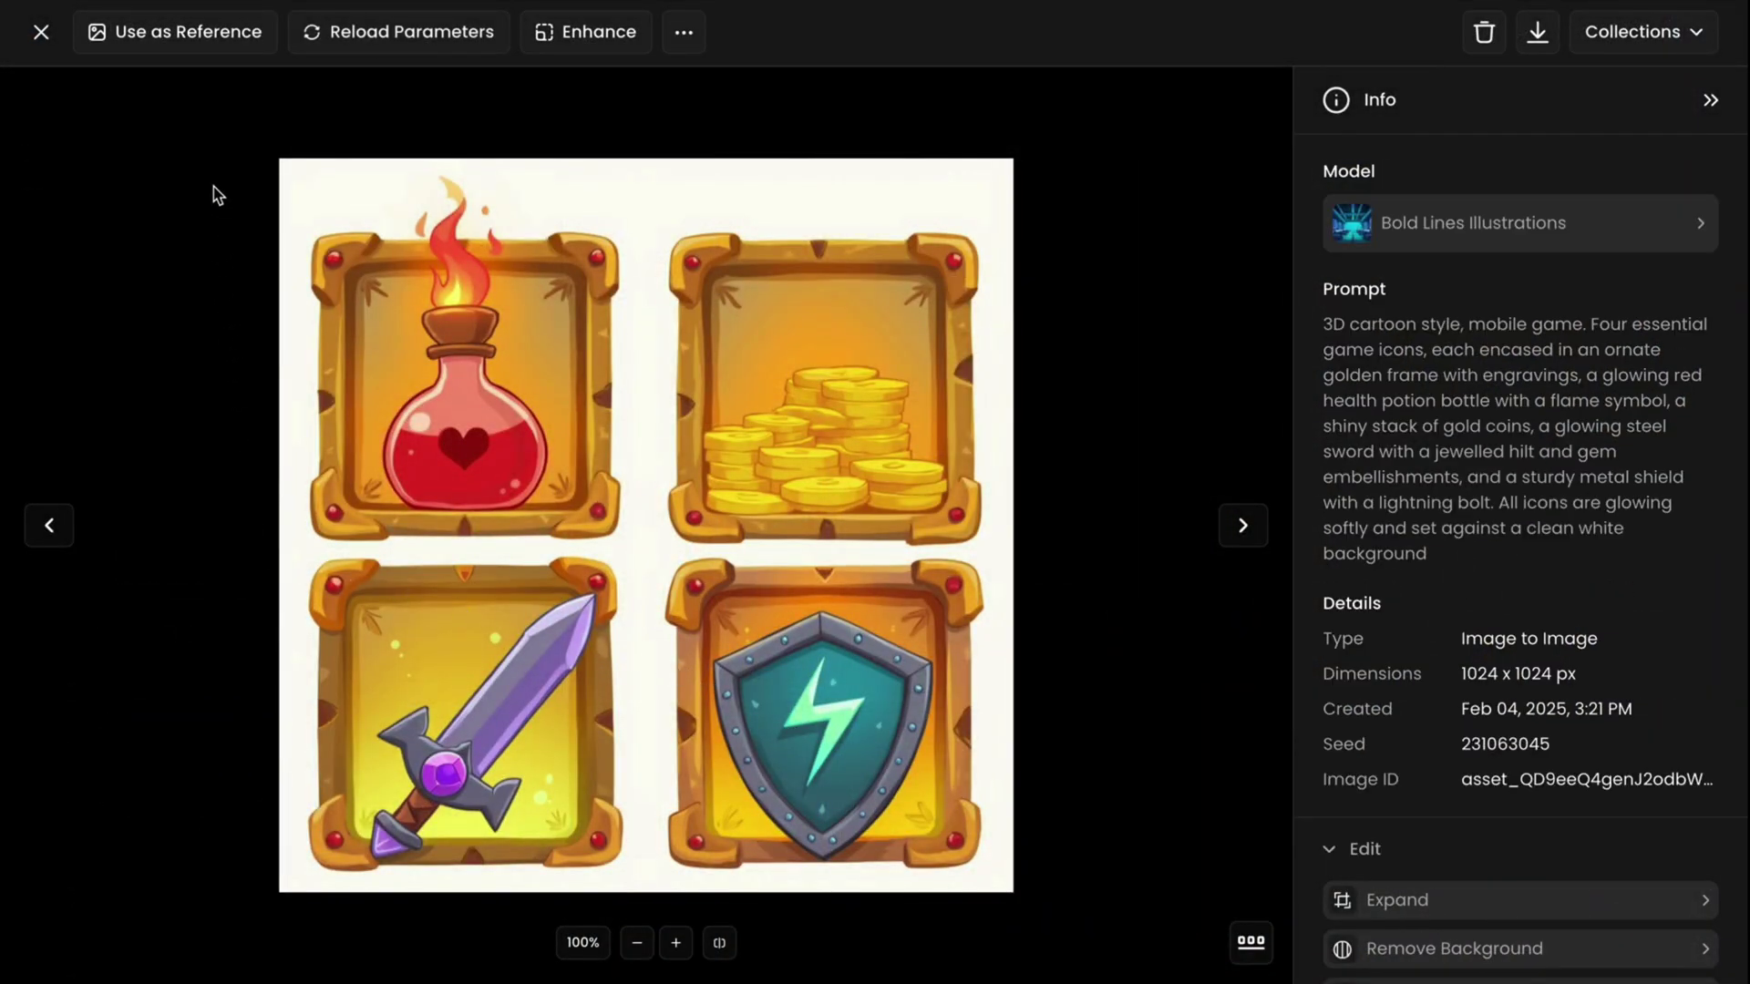
{"action": "left_click", "coordinate": [184, 44]}
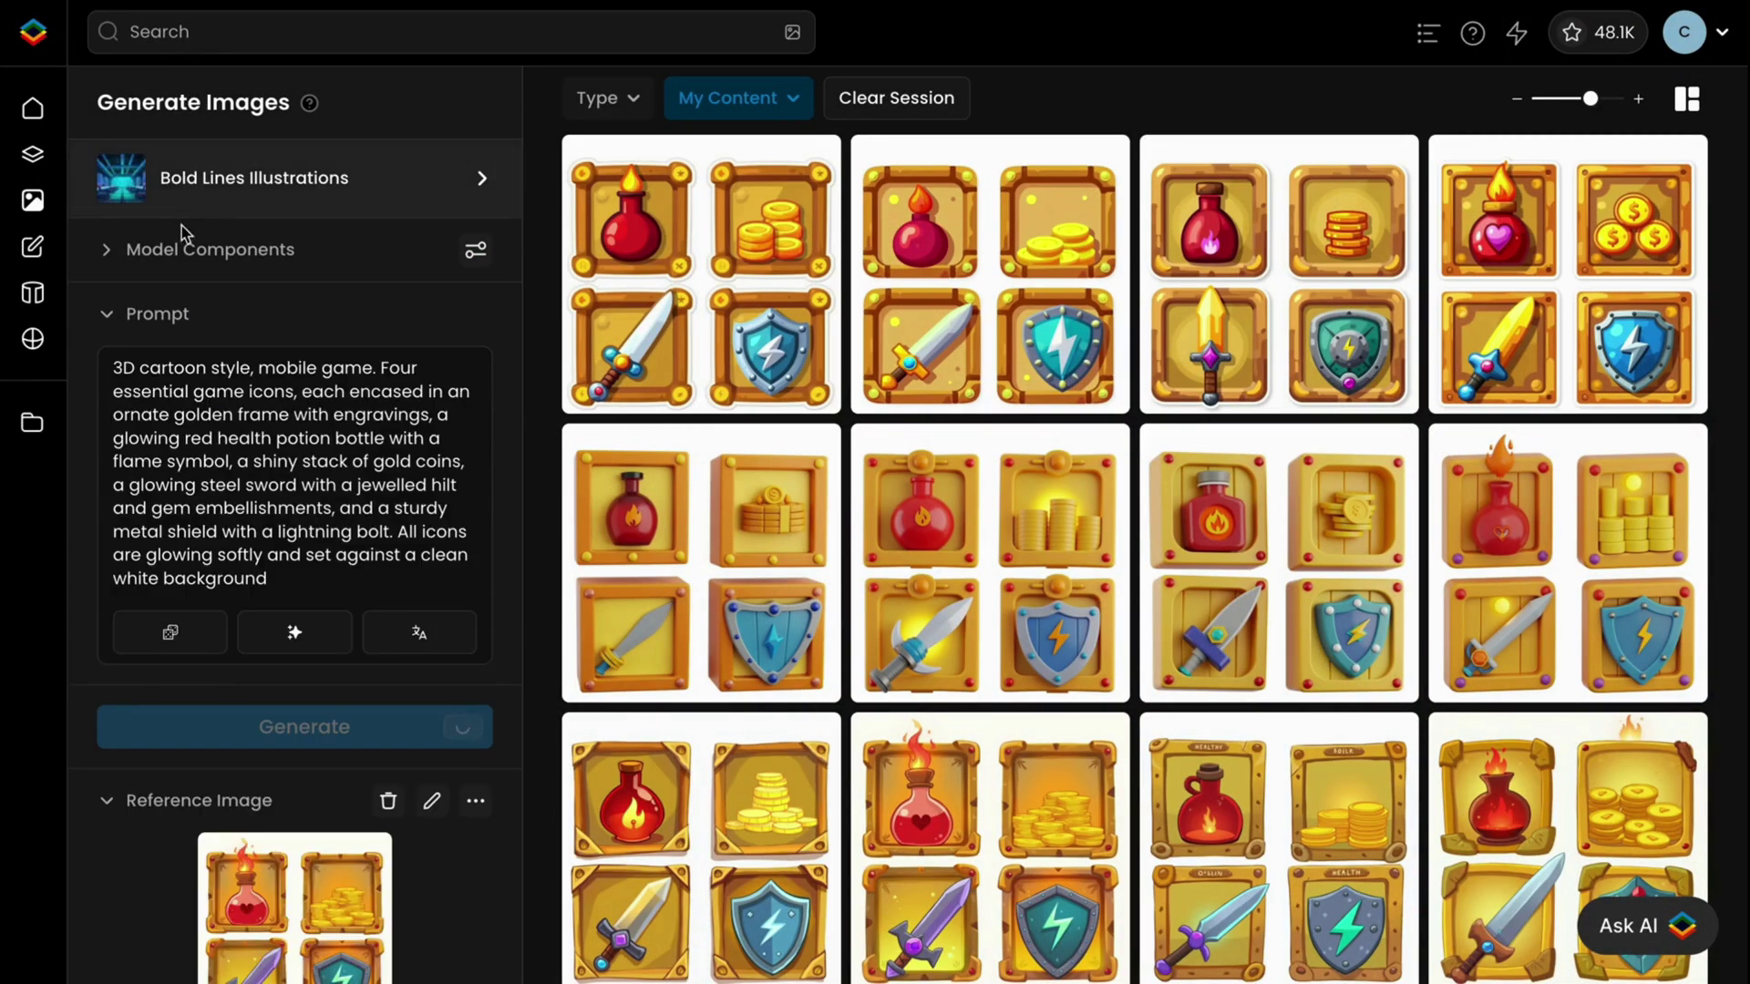
{"action": "scroll", "coordinate": [179, 304], "scroll_direction": "down", "scroll_amount": 5}
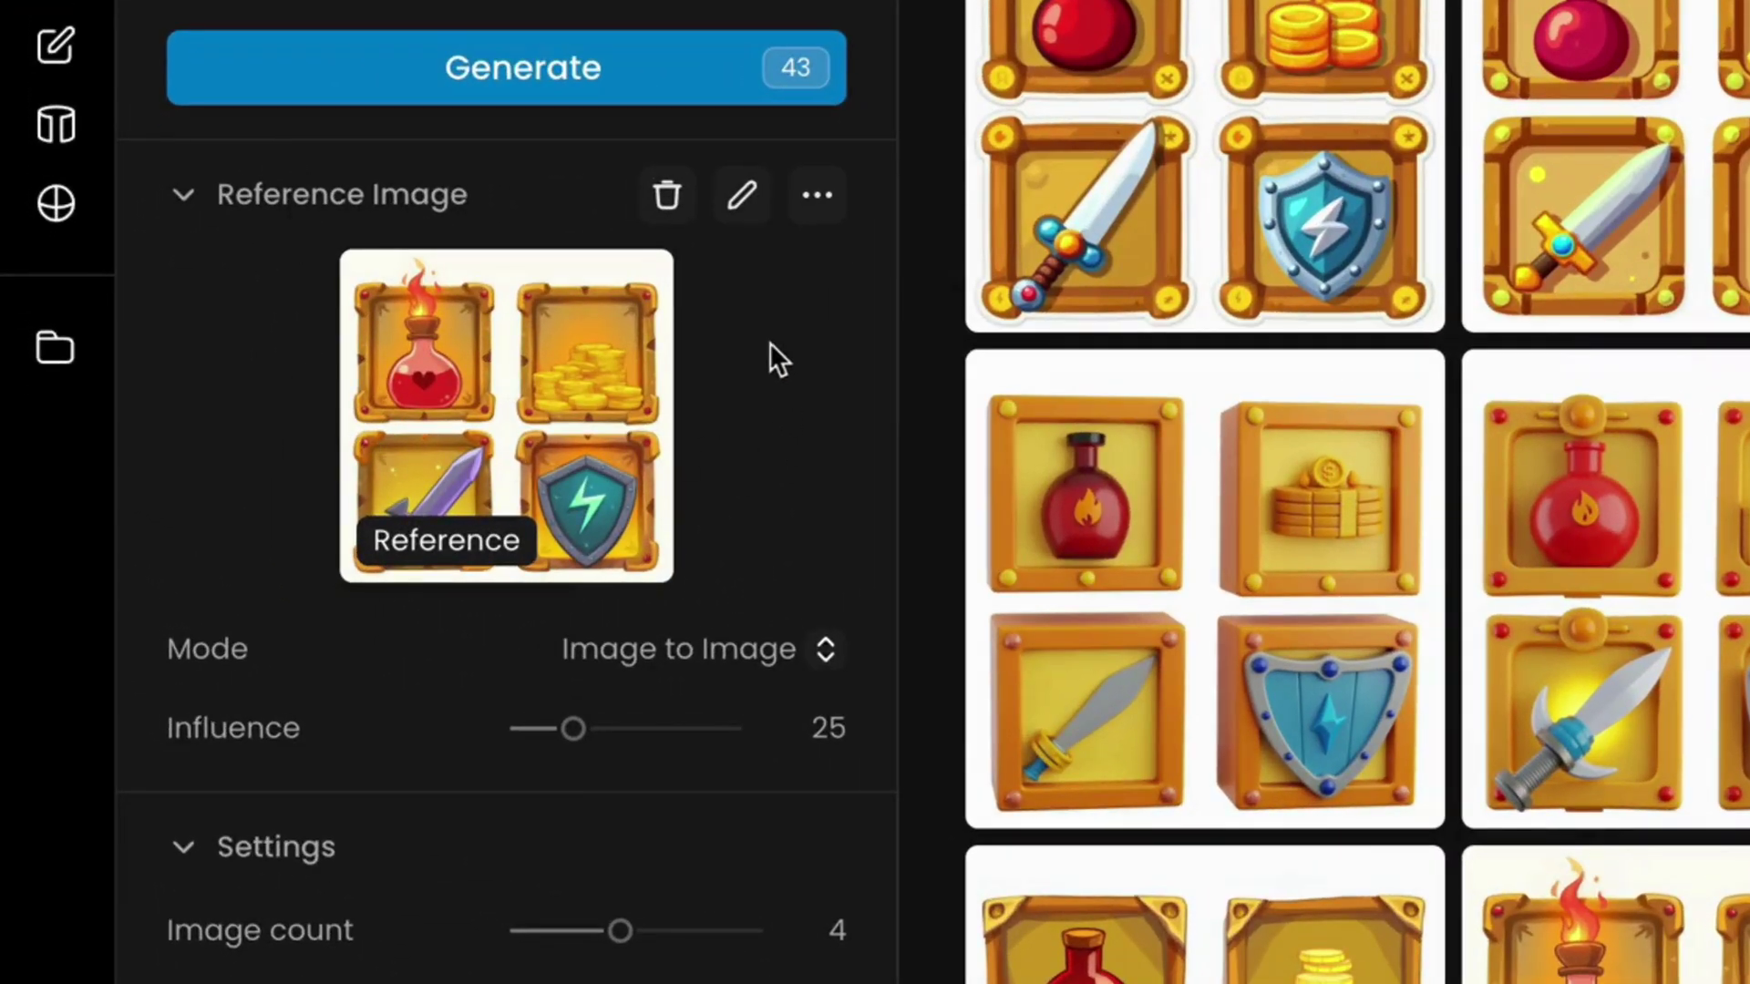
Paint out the flame above the potion with sampled orange and white, then apply the edit.
{"action": "left_click", "coordinate": [741, 198]}
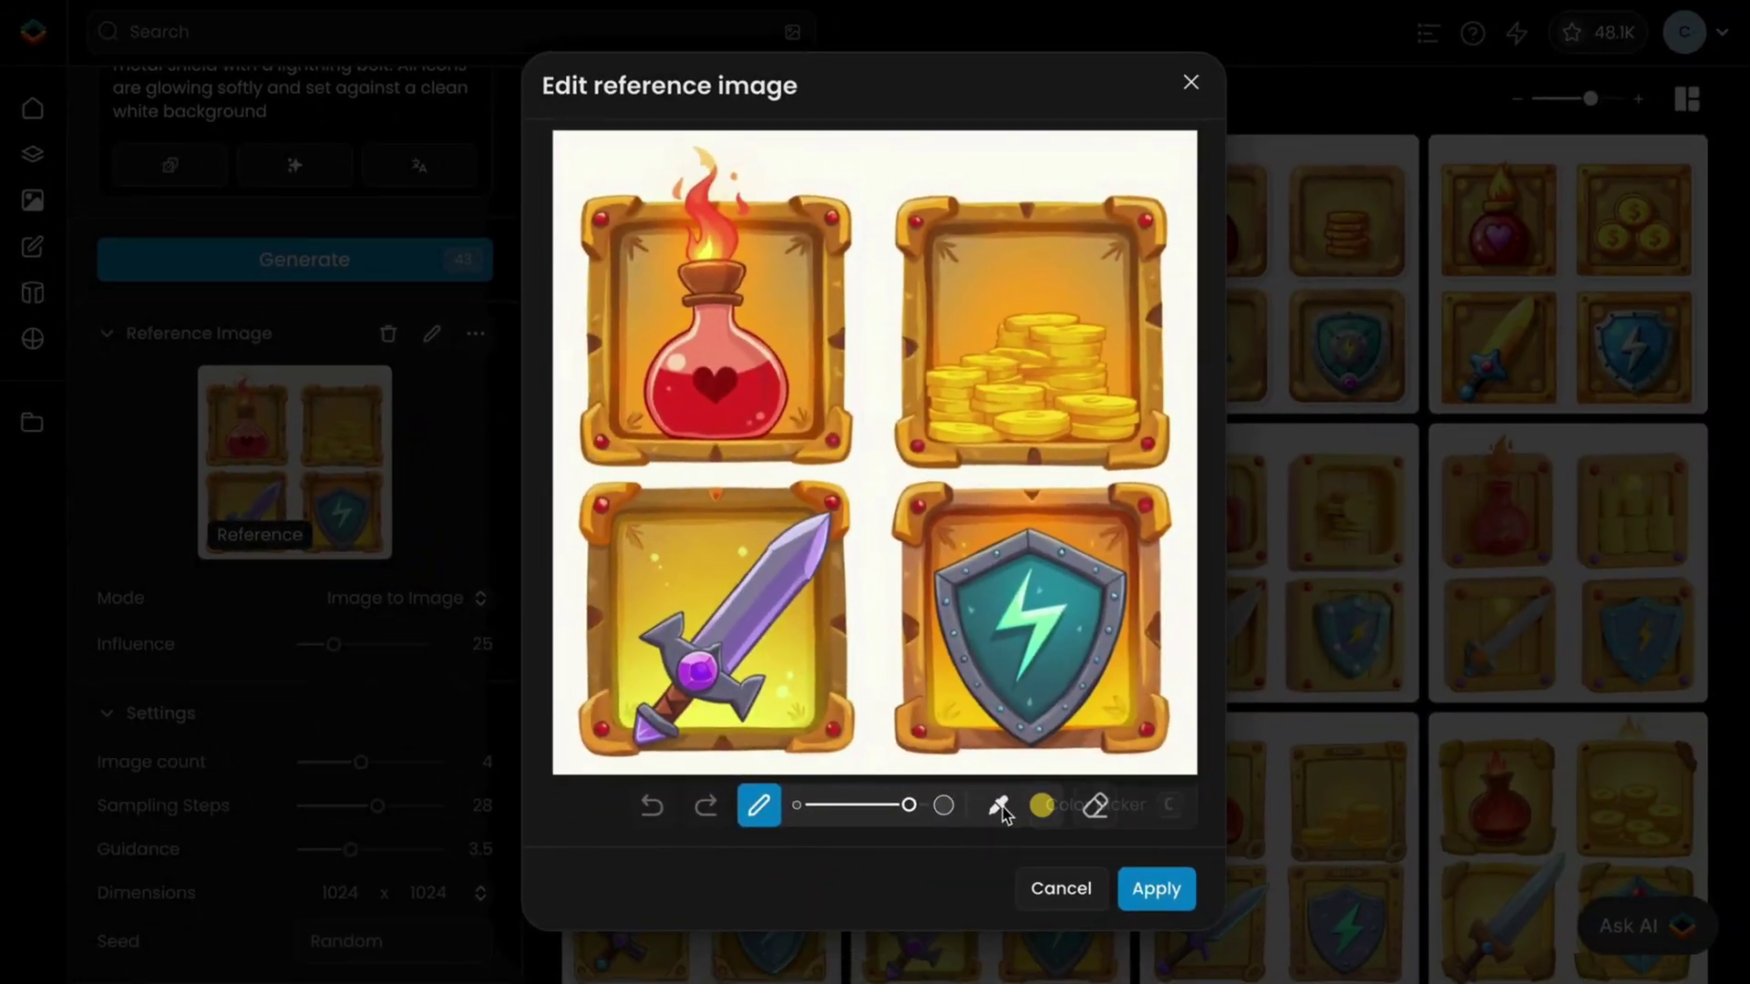
{"action": "left_click", "coordinate": [998, 805]}
{"action": "left_click", "coordinate": [774, 291]}
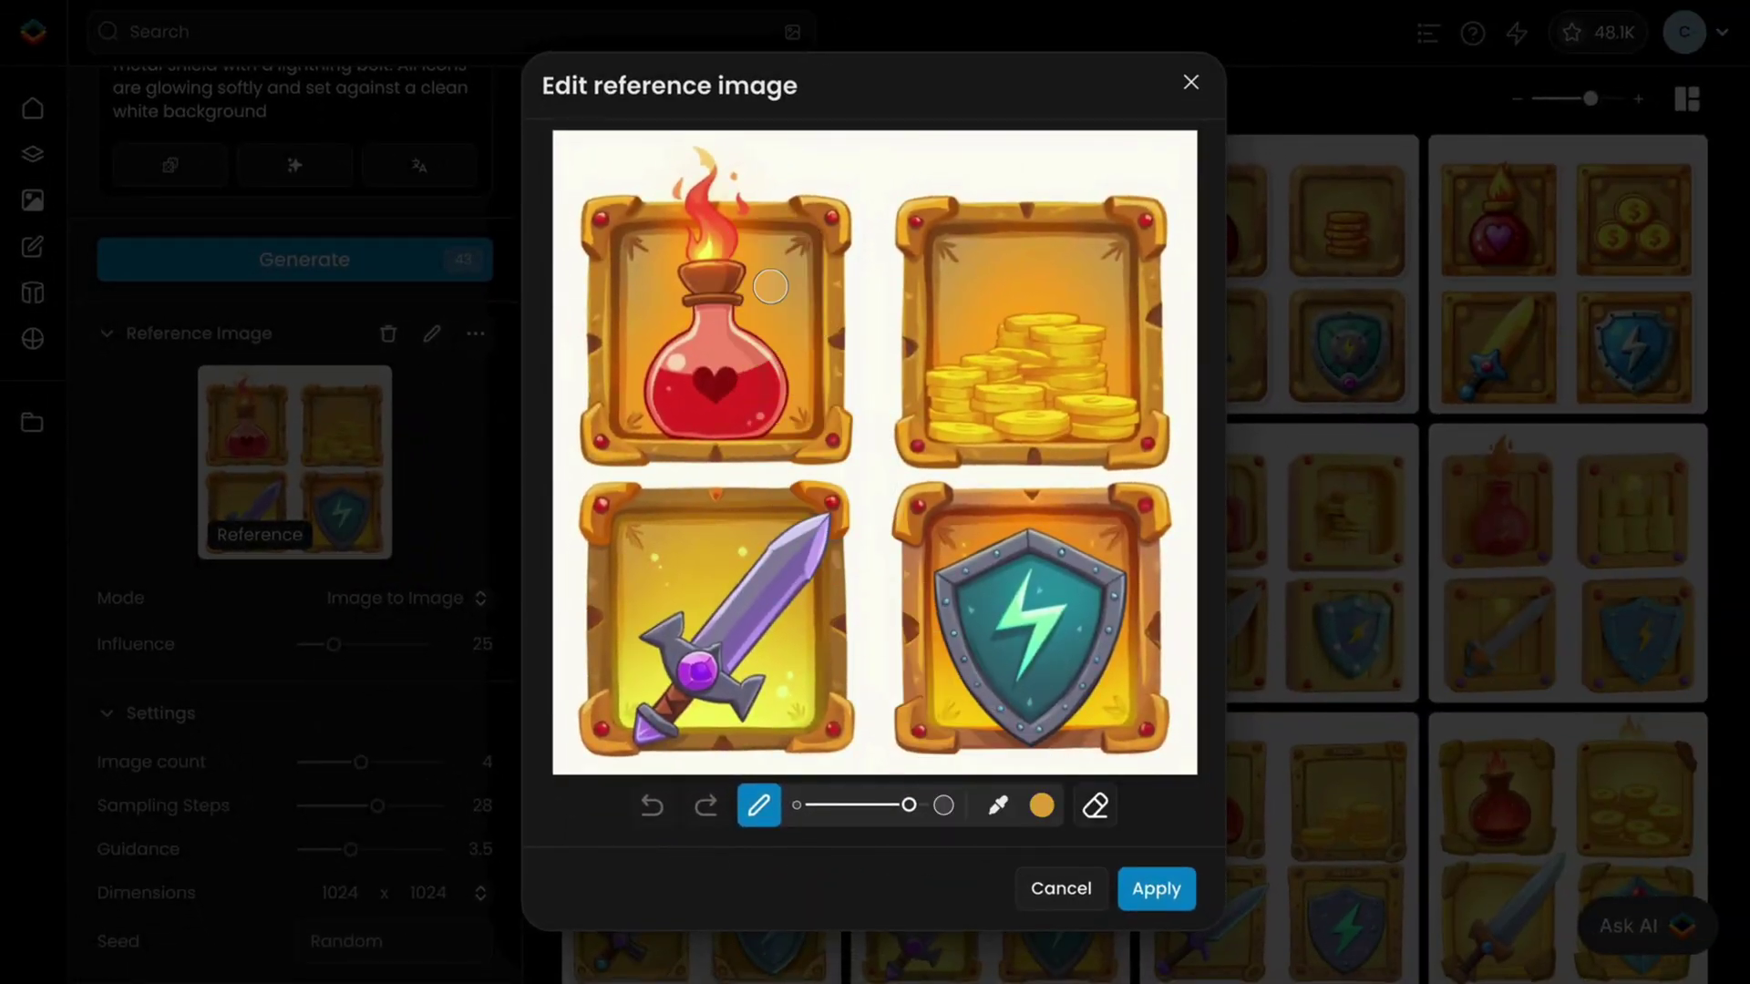
{"action": "left_click", "coordinate": [879, 805]}
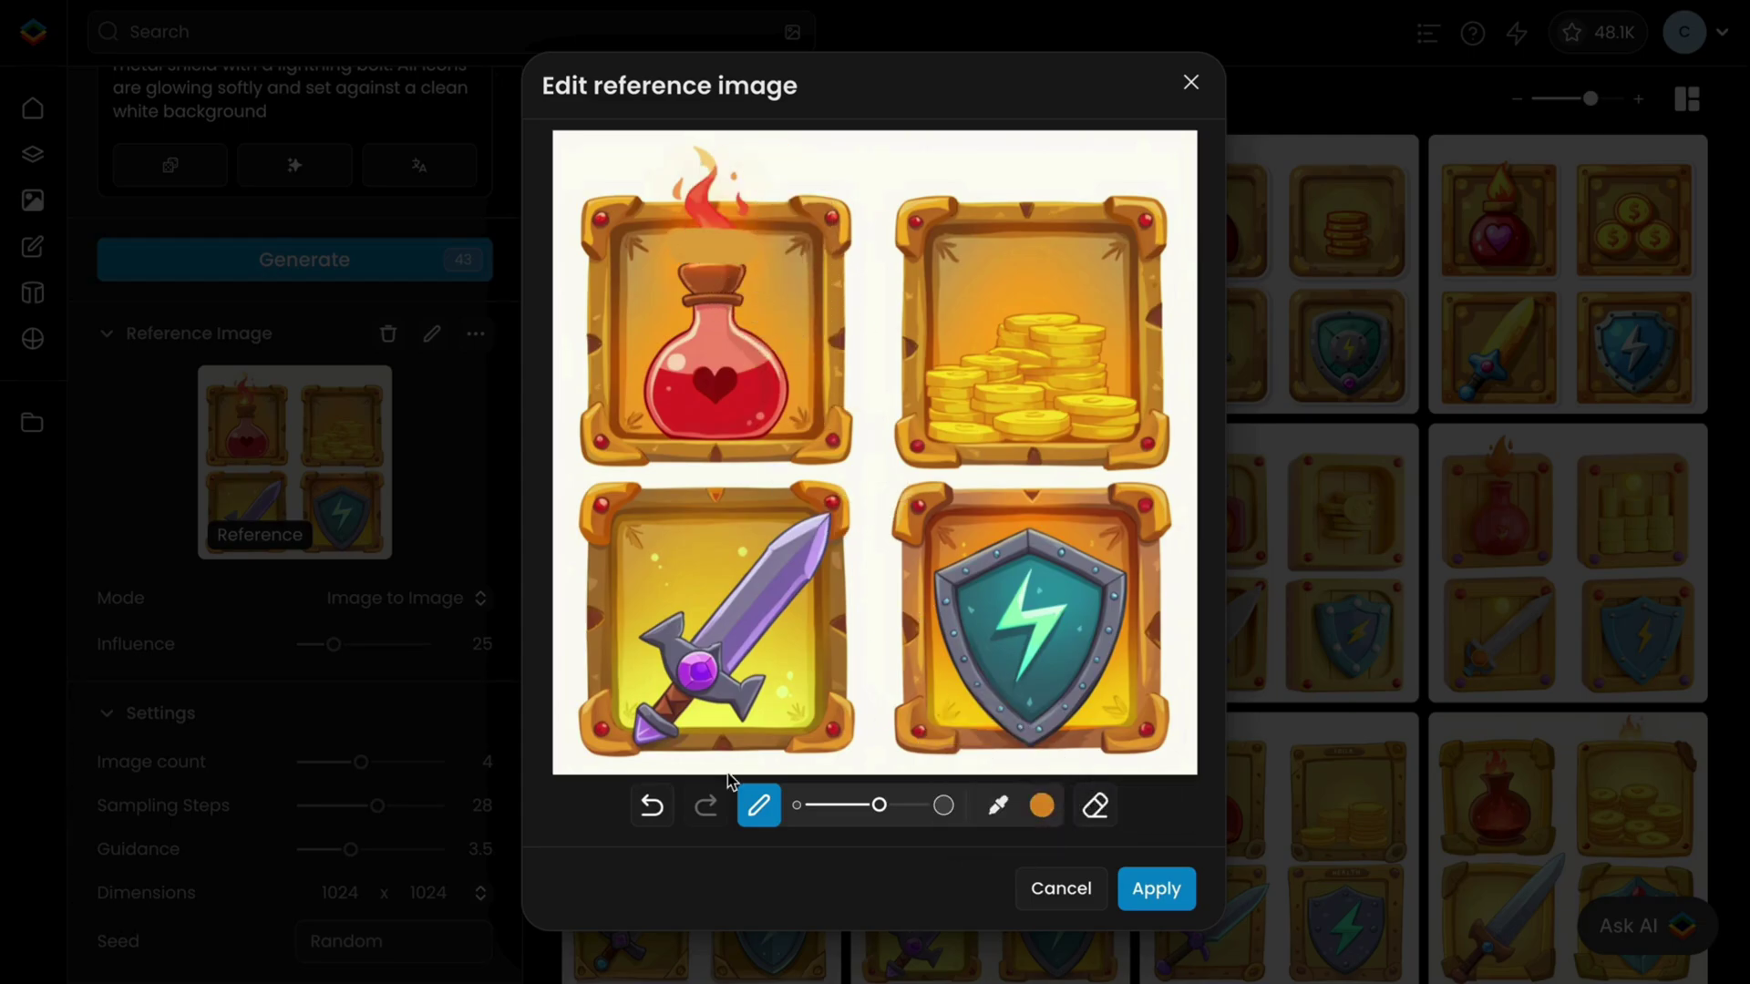
{"action": "left_click", "coordinate": [844, 804]}
{"action": "left_click", "coordinate": [745, 202], "text": "alt"}
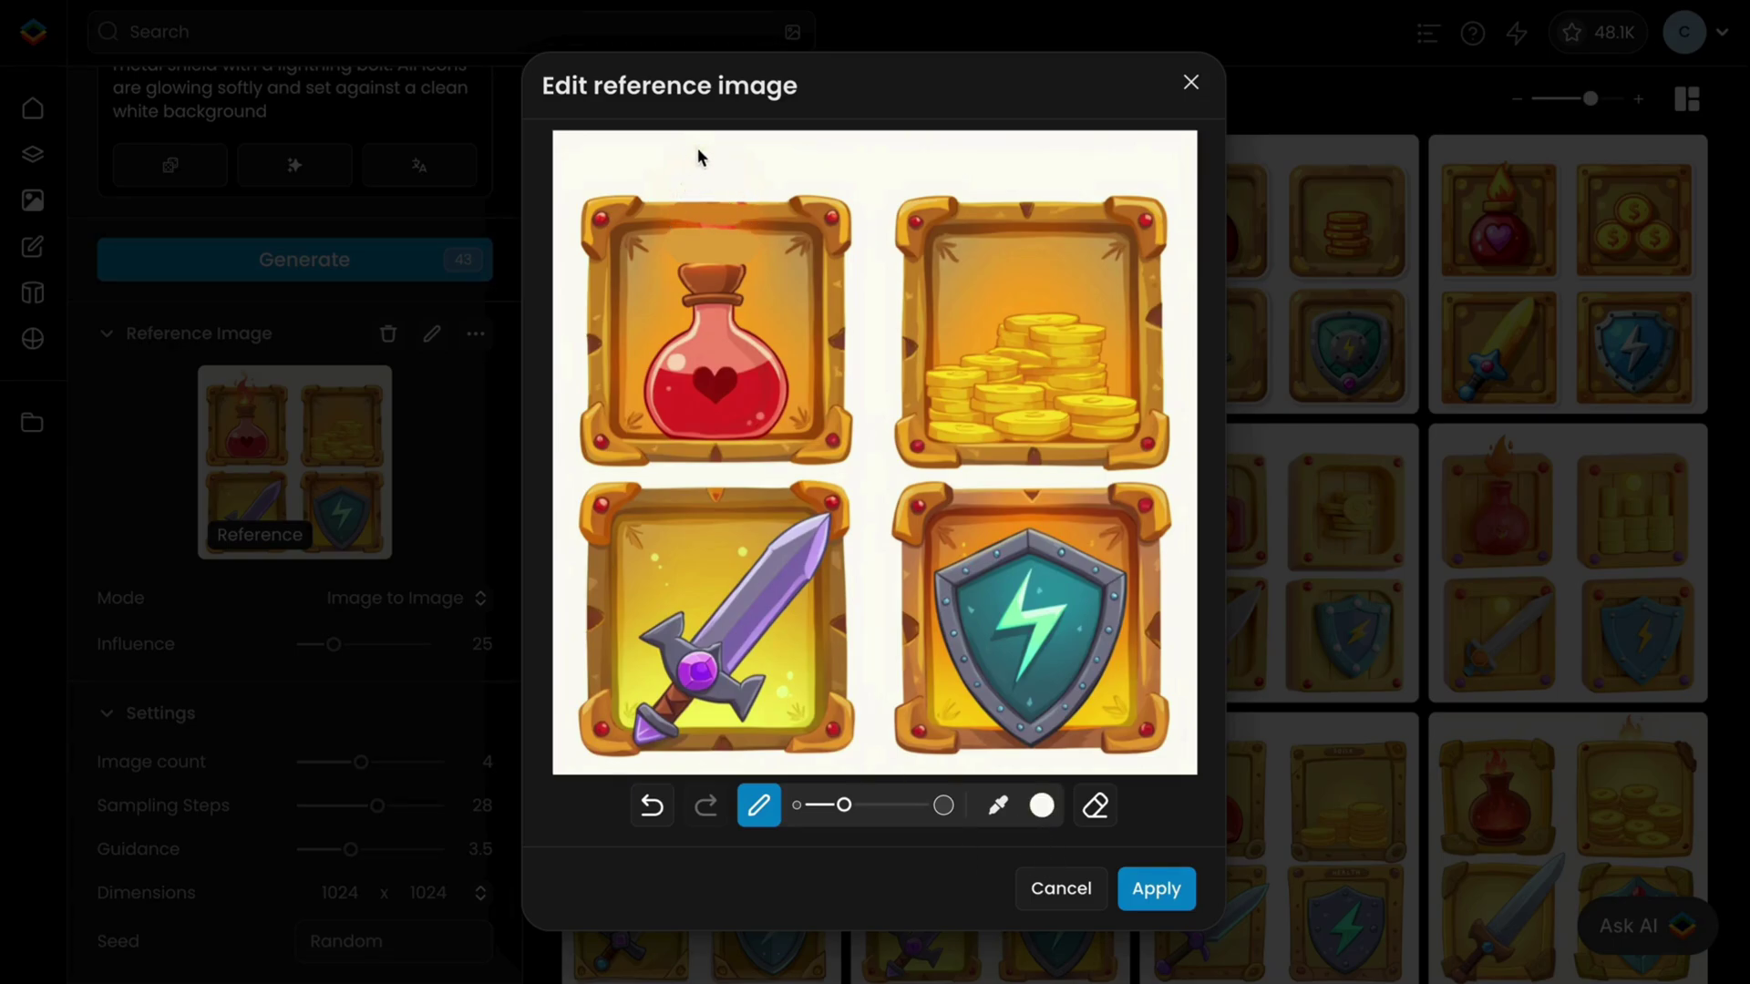
{"action": "left_click", "coordinate": [1156, 889]}
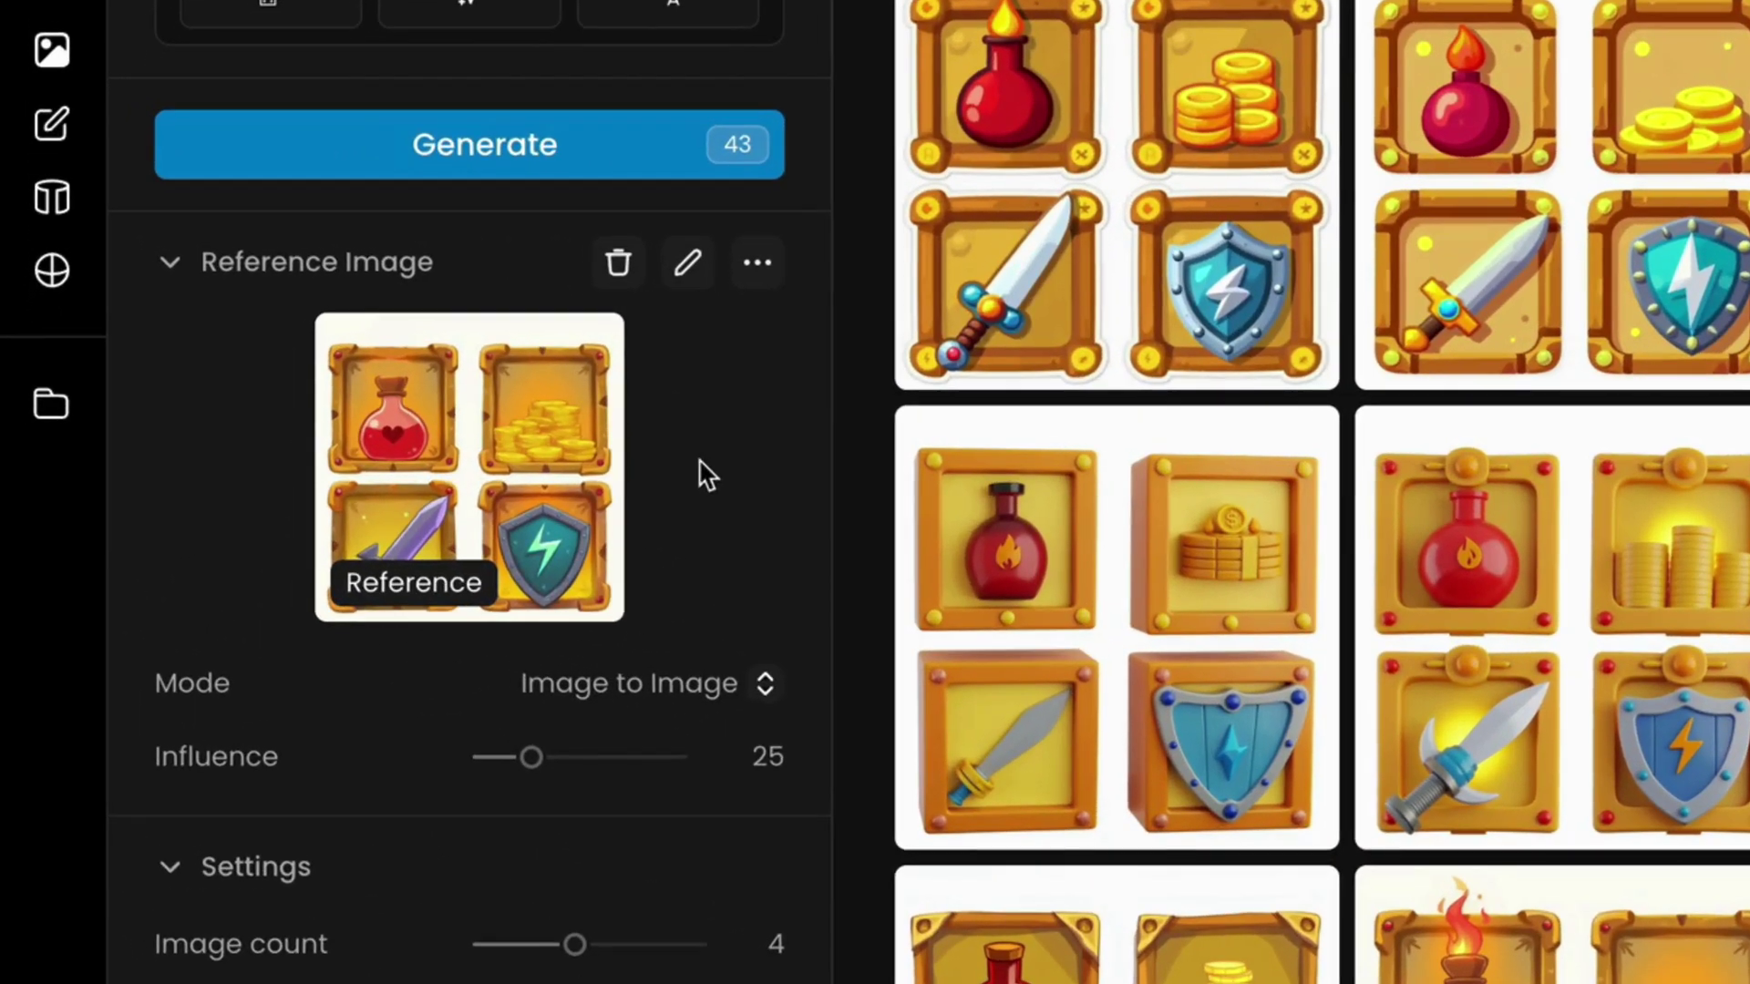
Generate four new icon sheets at raised influence 48 and browse them against the reference.
{"action": "left_click_drag", "start_coordinate": [538, 773], "coordinate": [574, 769]}
{"action": "left_click", "coordinate": [627, 137]}
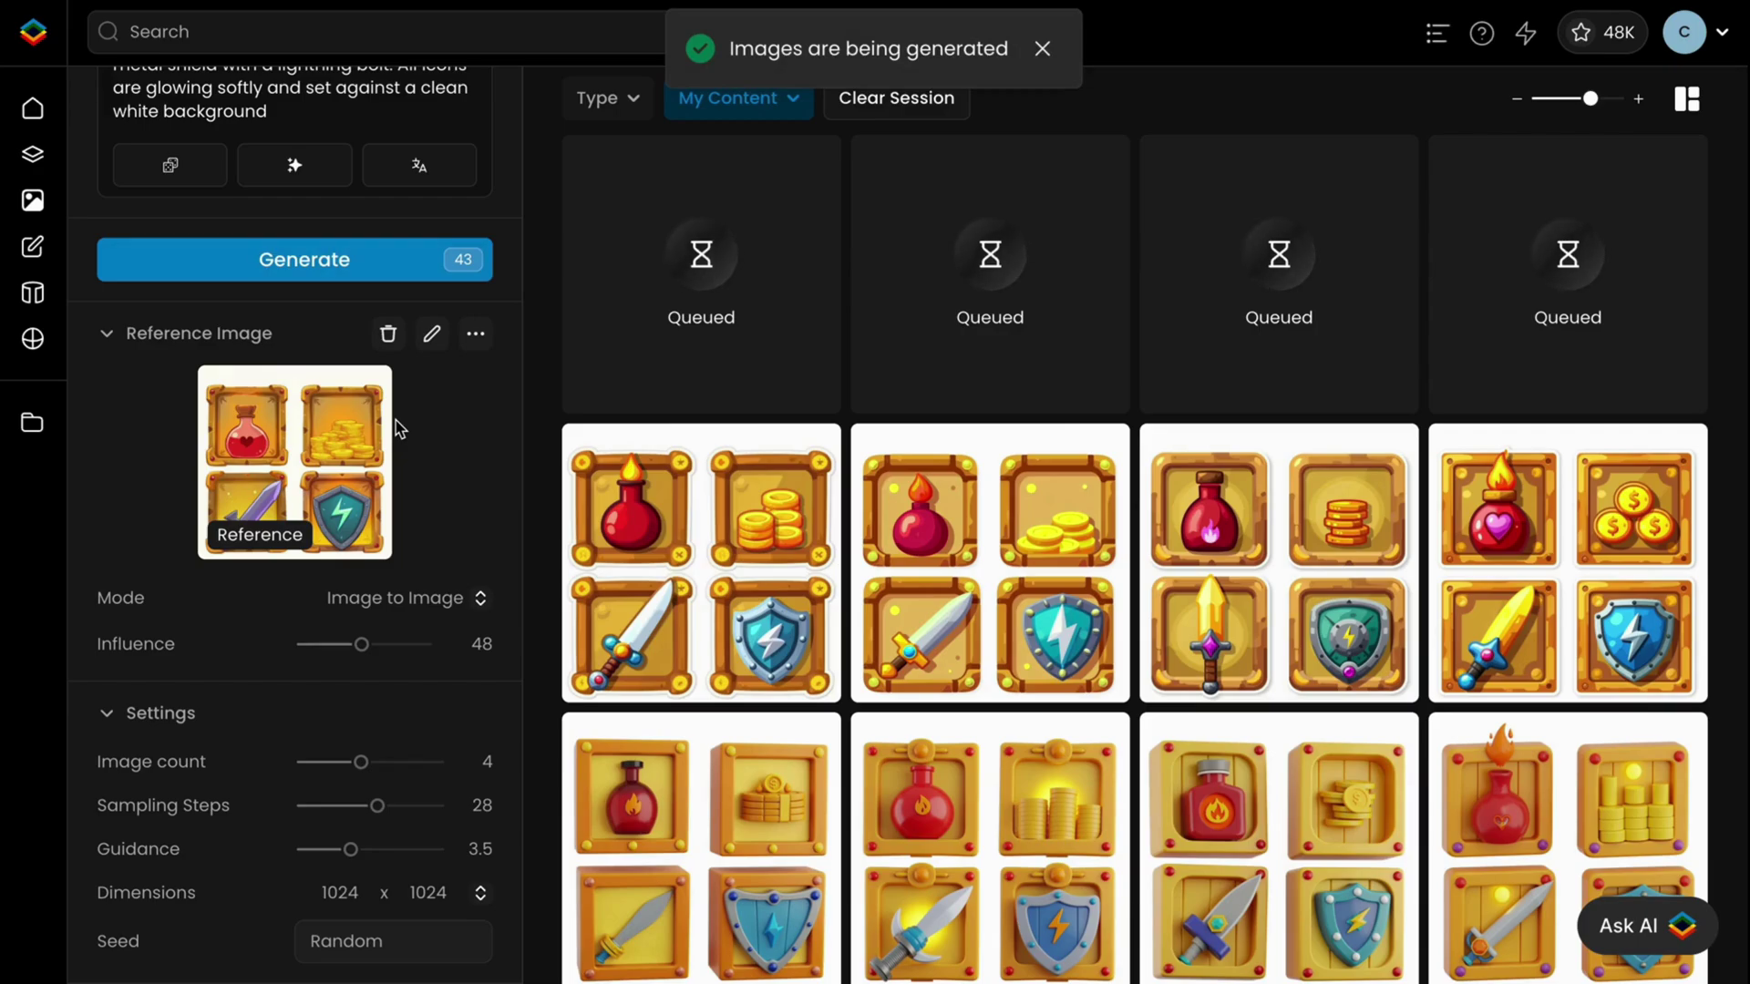
{"action": "left_click", "coordinate": [1148, 332]}
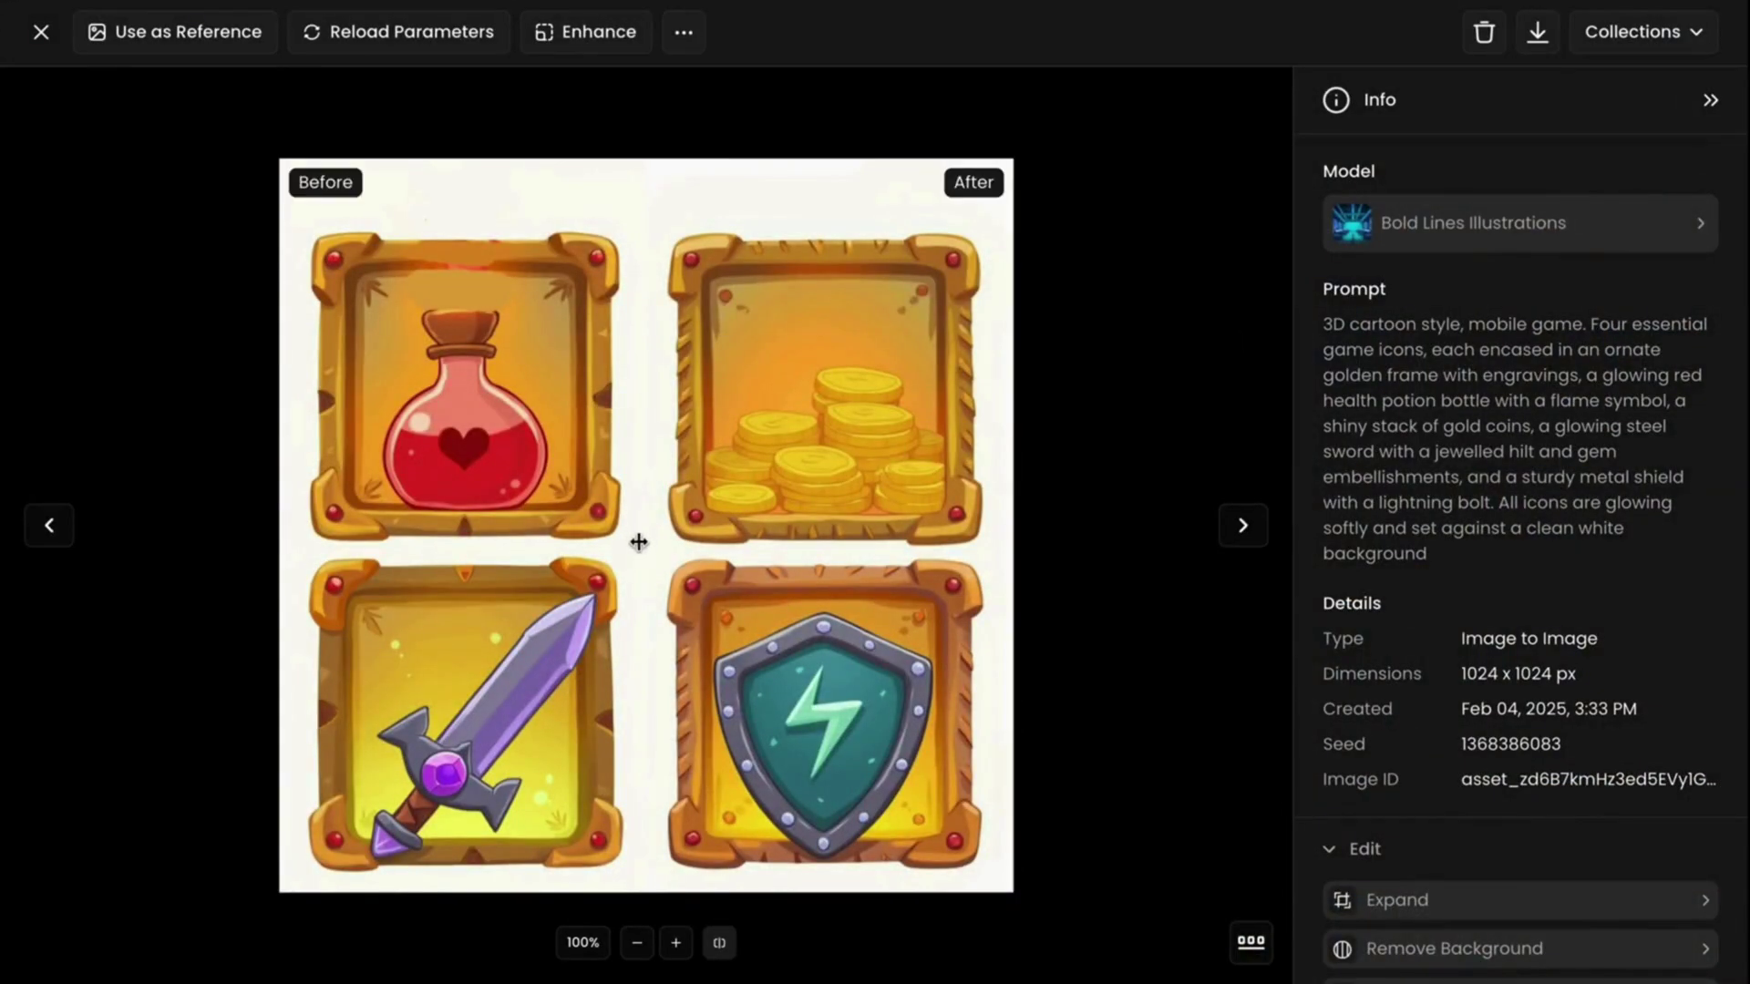
{"action": "key", "text": "Left"}
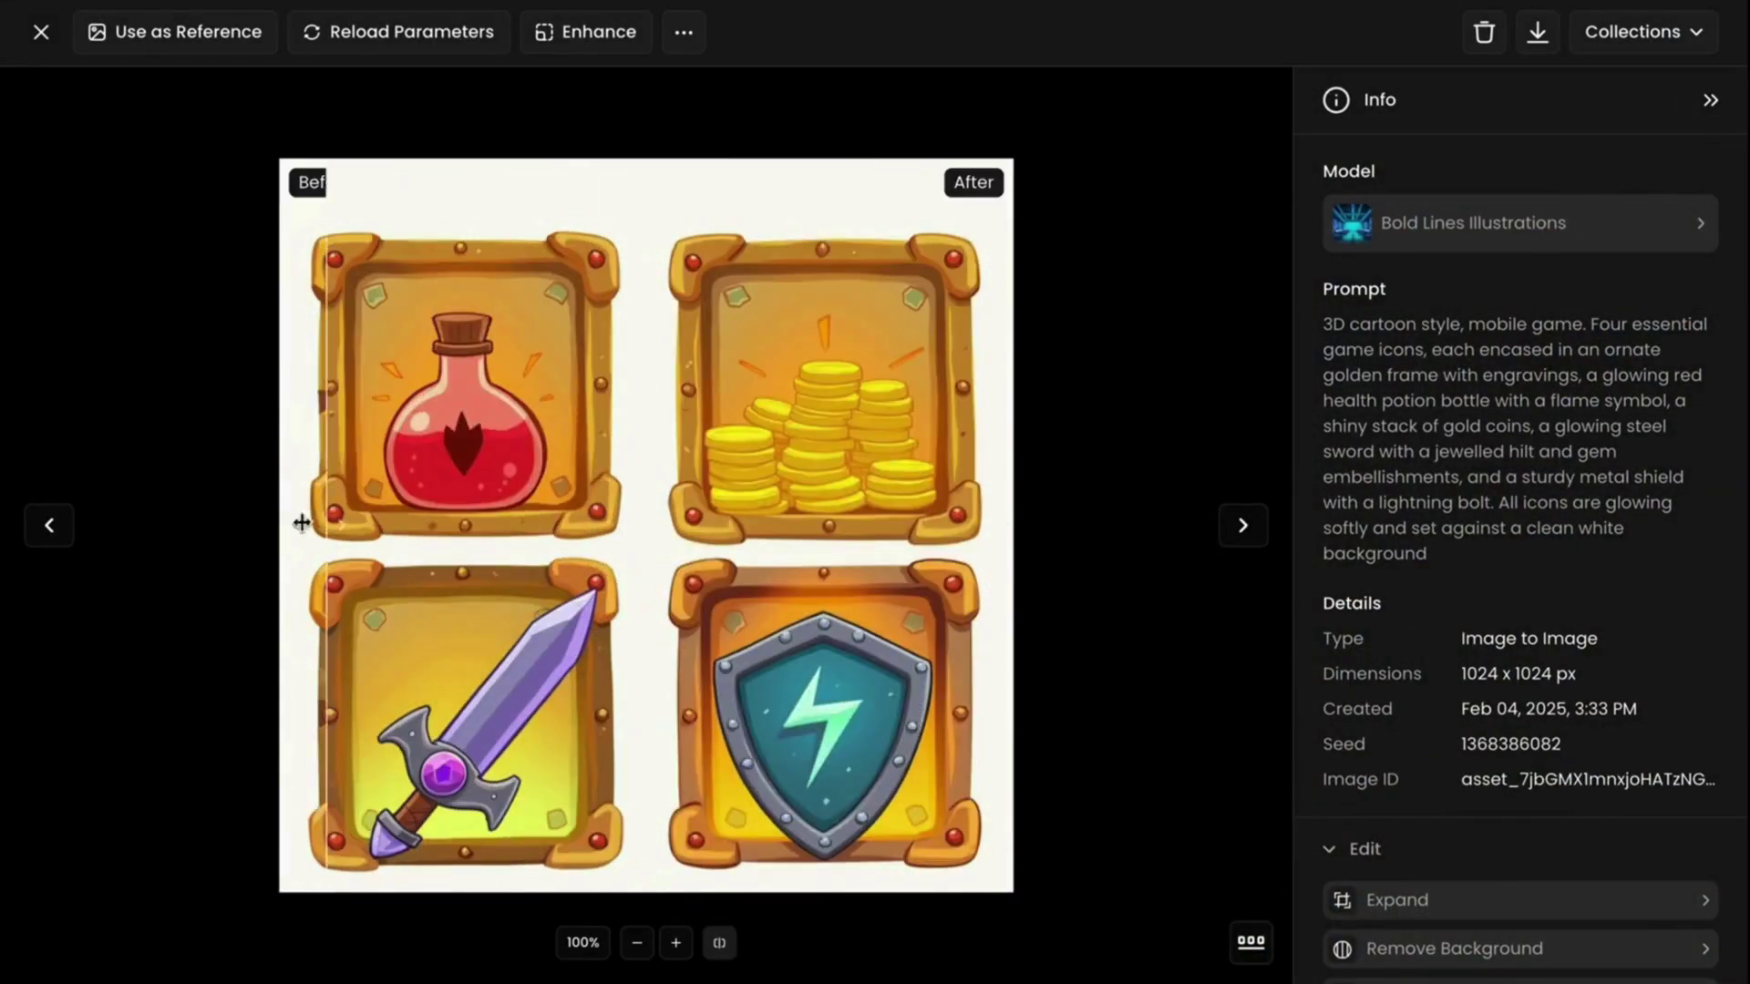
{"action": "left_click", "coordinate": [720, 944]}
{"action": "key", "text": "Left"}
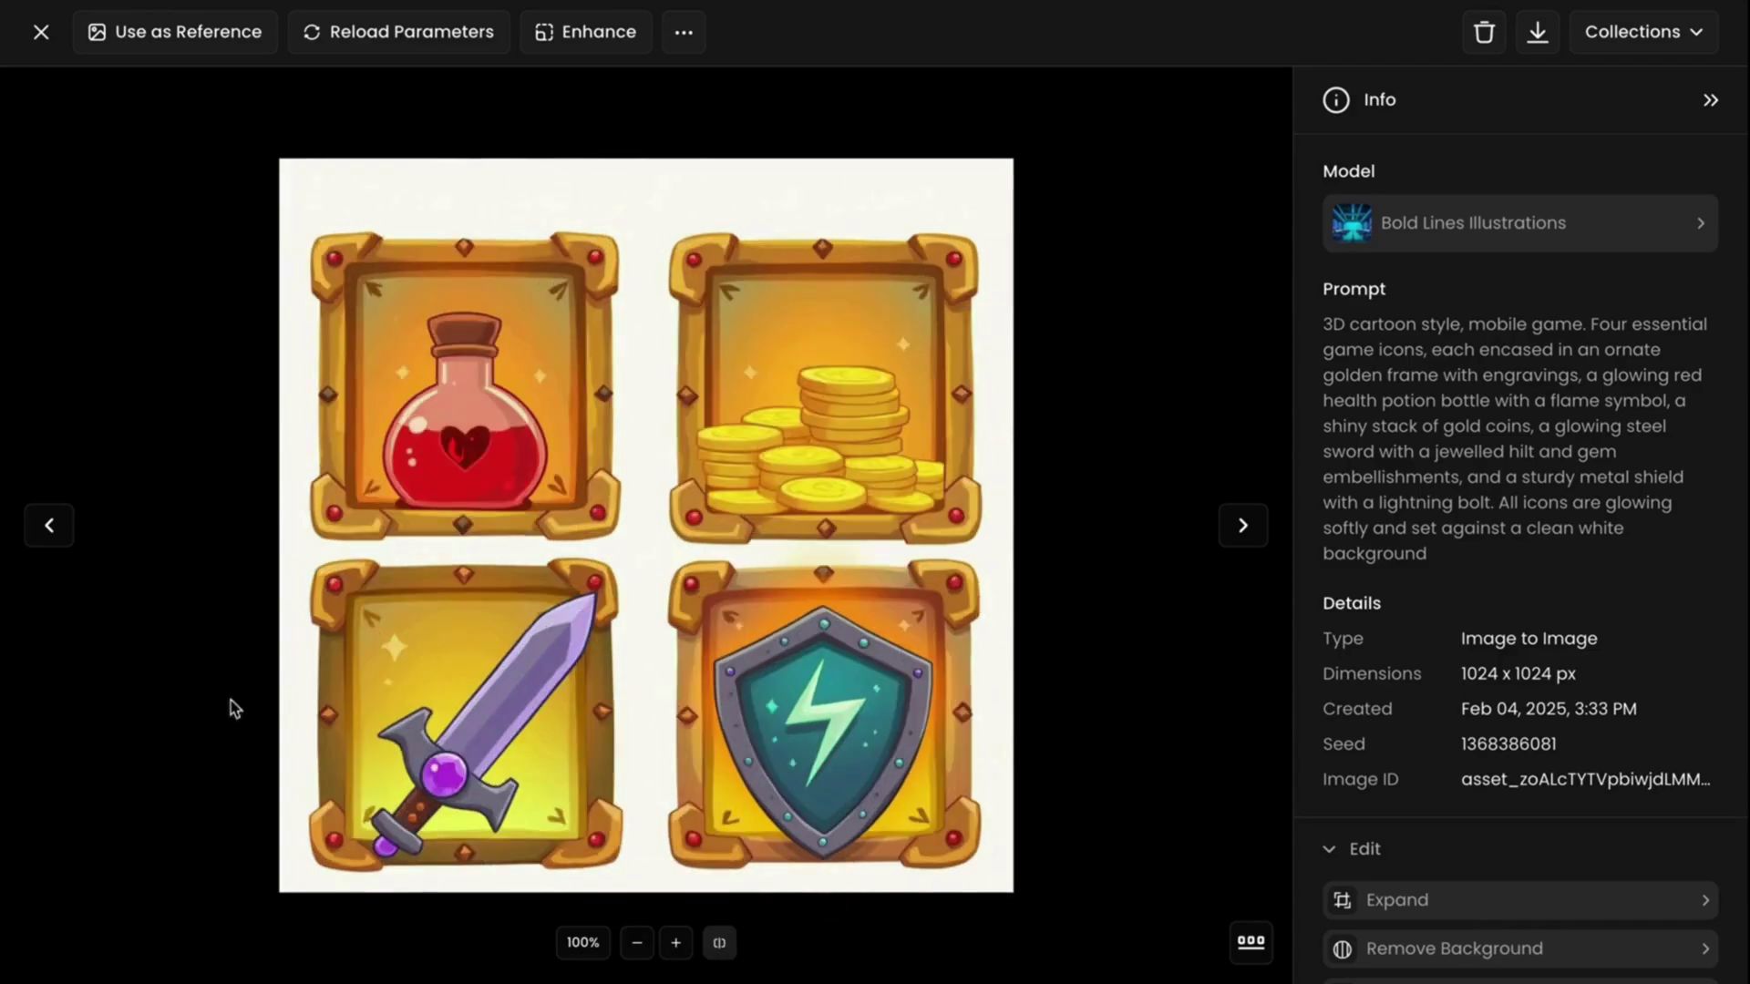
{"action": "left_click", "coordinate": [184, 709]}
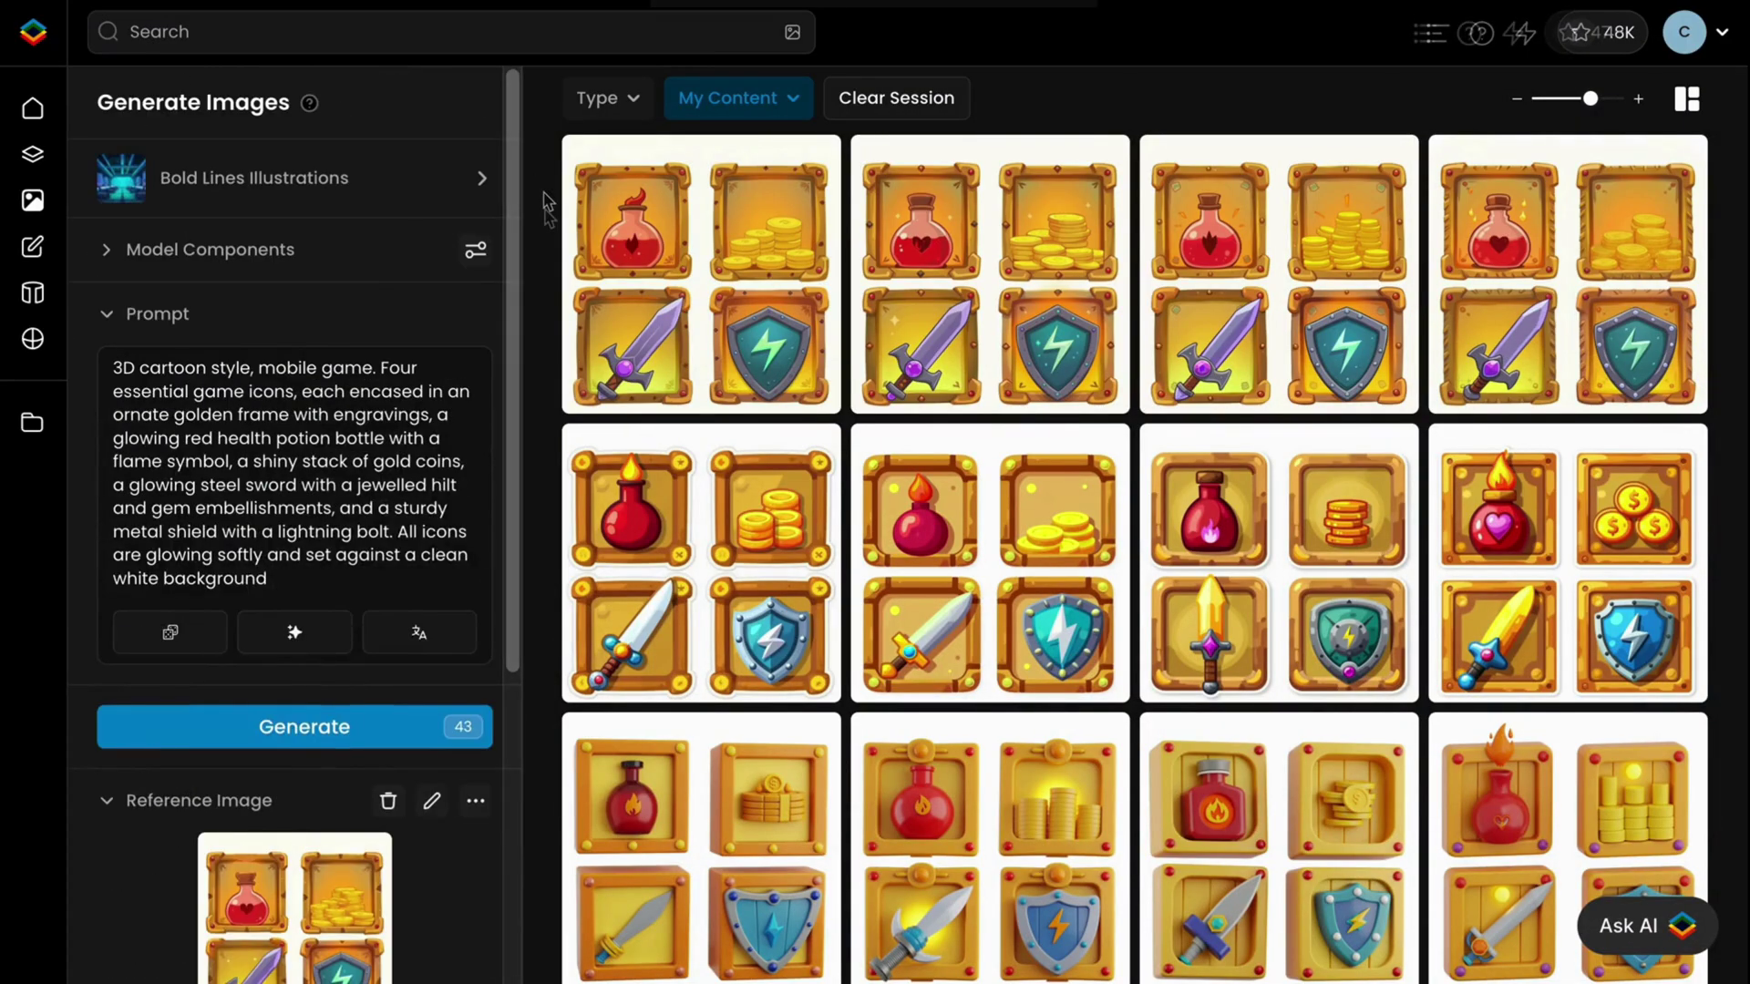
Upscale the flame-potion icon sheet 4x with the Balanced preset and four library style images.
{"action": "scroll", "coordinate": [602, 365], "scroll_direction": "down", "scroll_amount": 8}
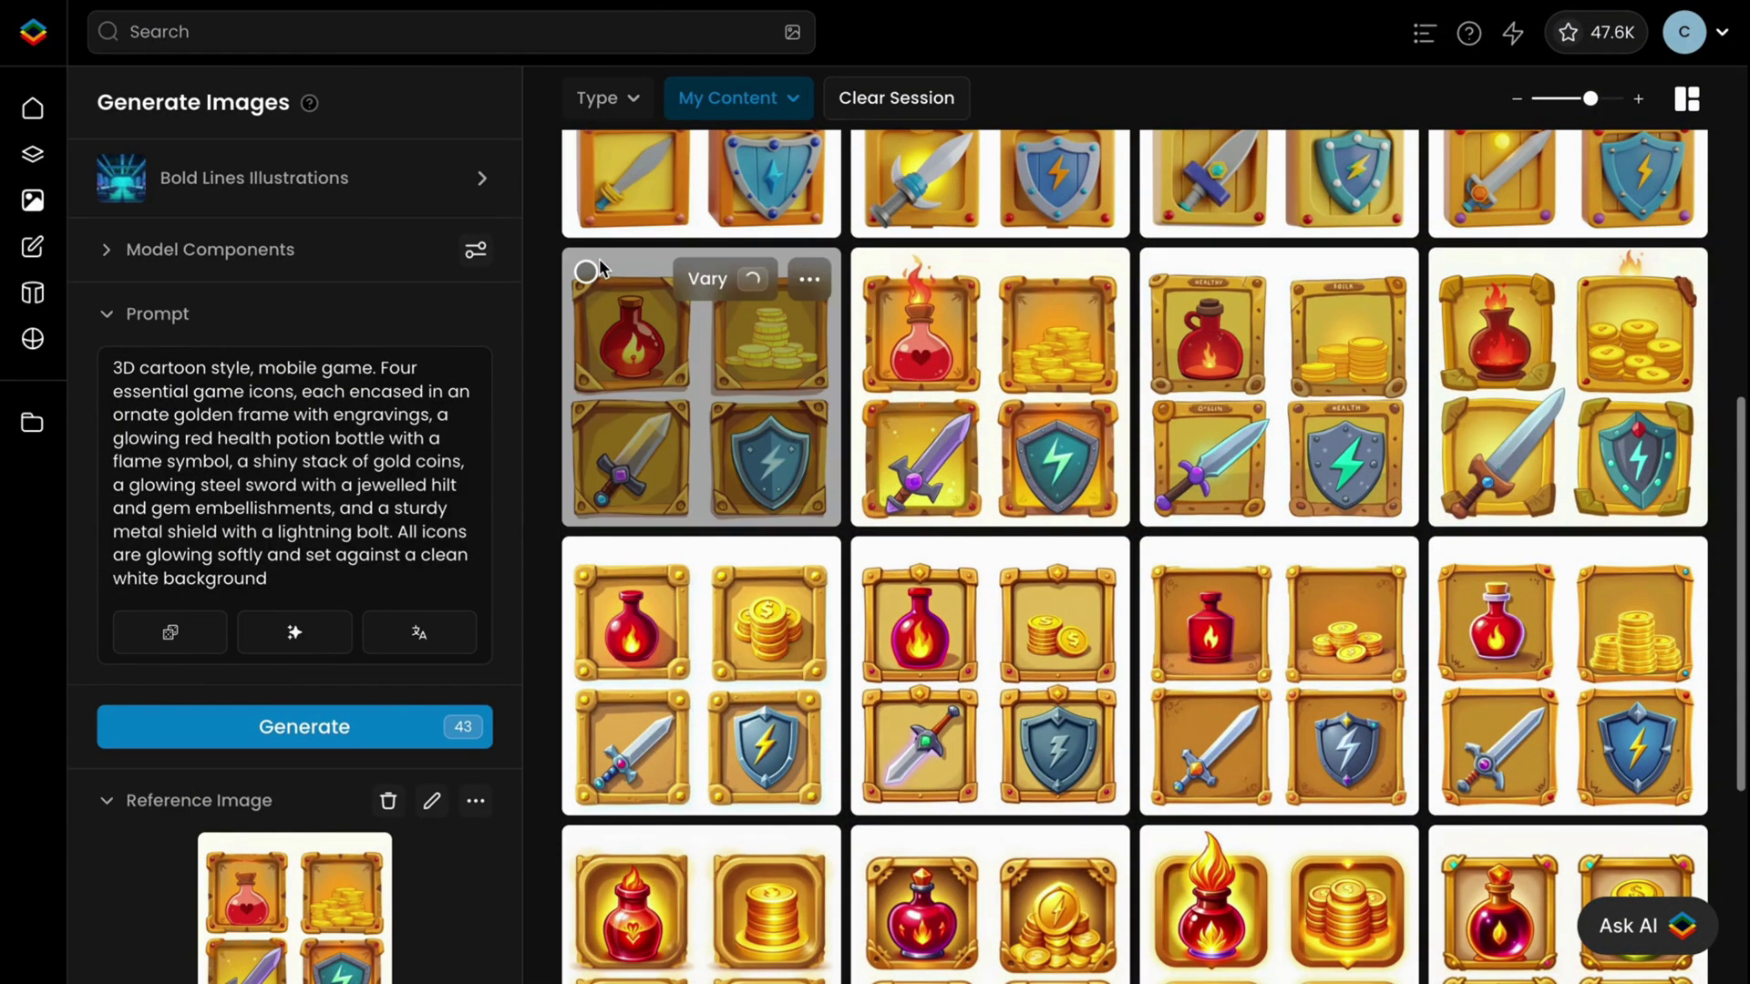
{"action": "left_click", "coordinate": [635, 463]}
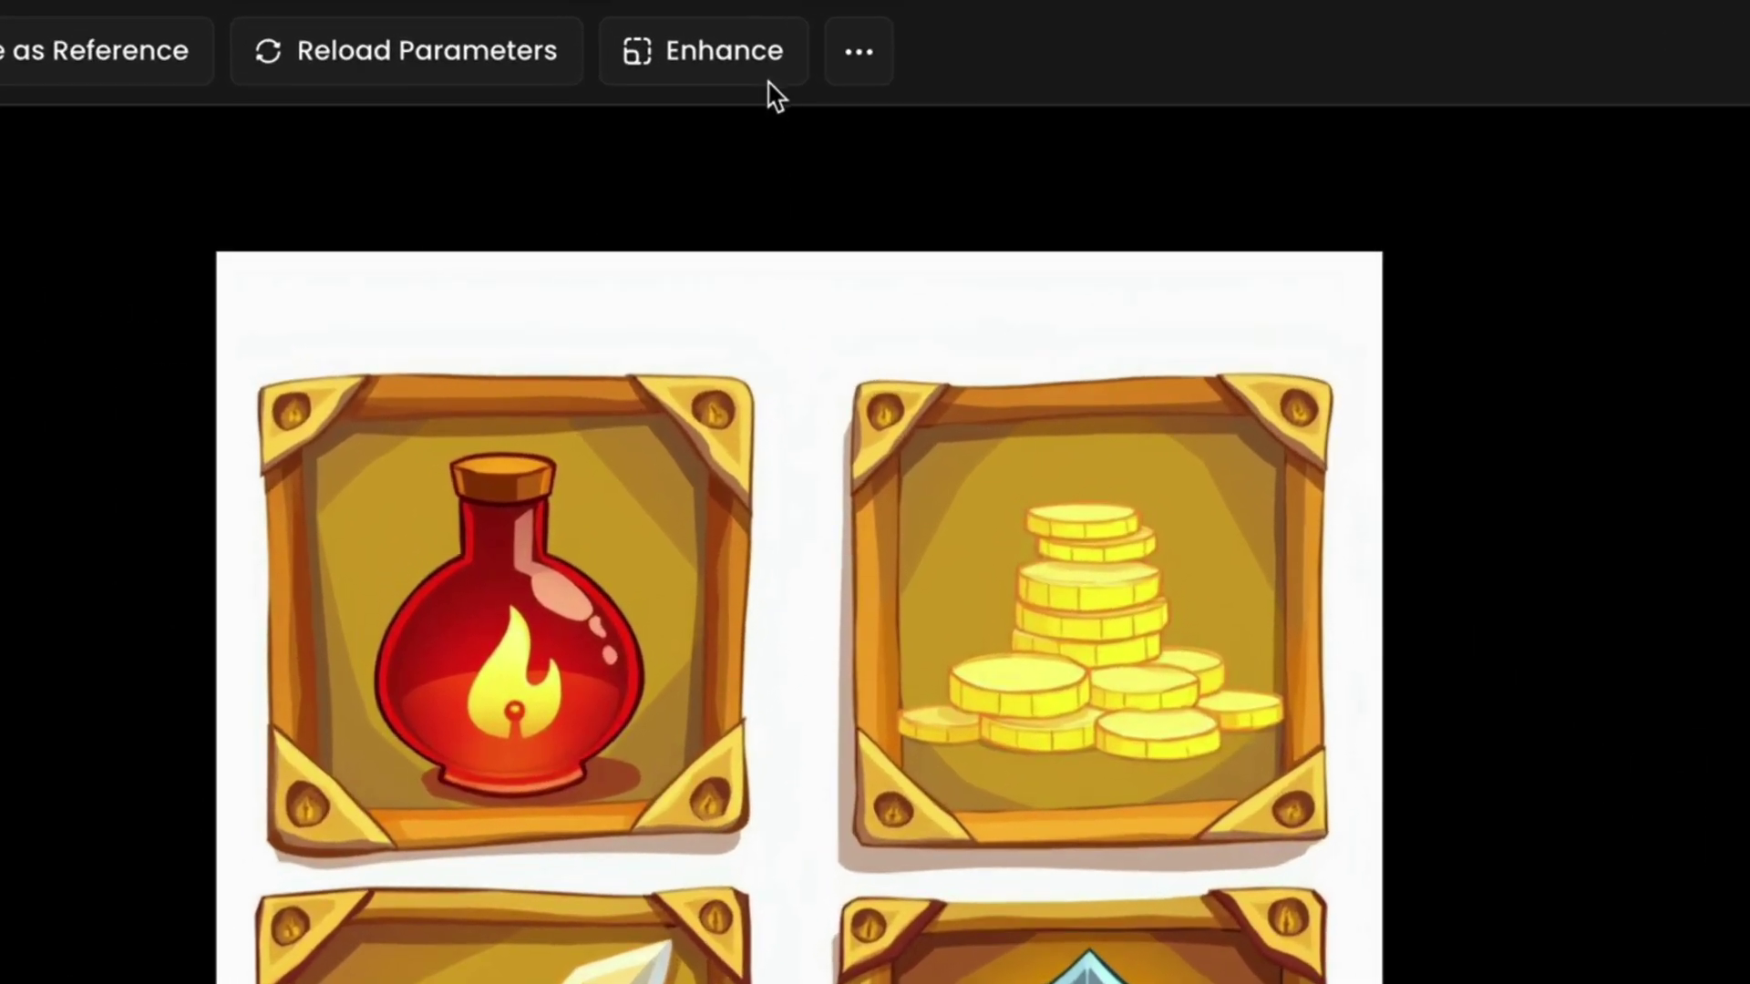
{"action": "left_click", "coordinate": [764, 76]}
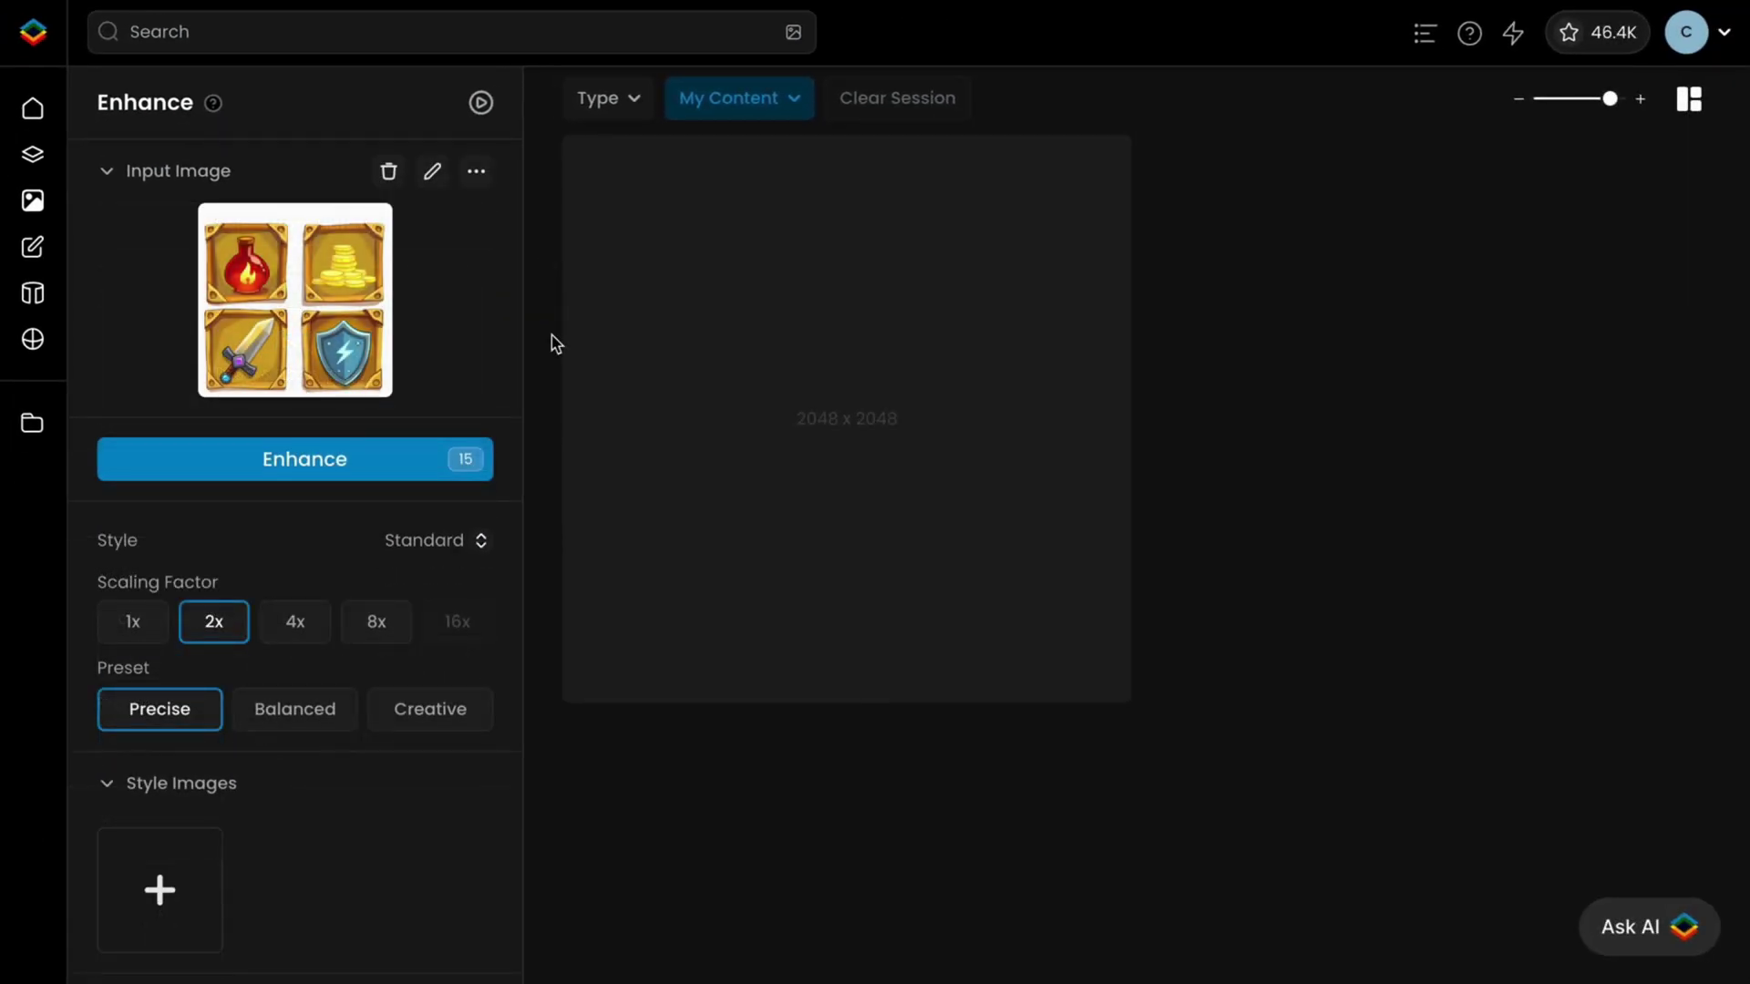
{"action": "left_click", "coordinate": [288, 637]}
{"action": "left_click", "coordinate": [280, 723]}
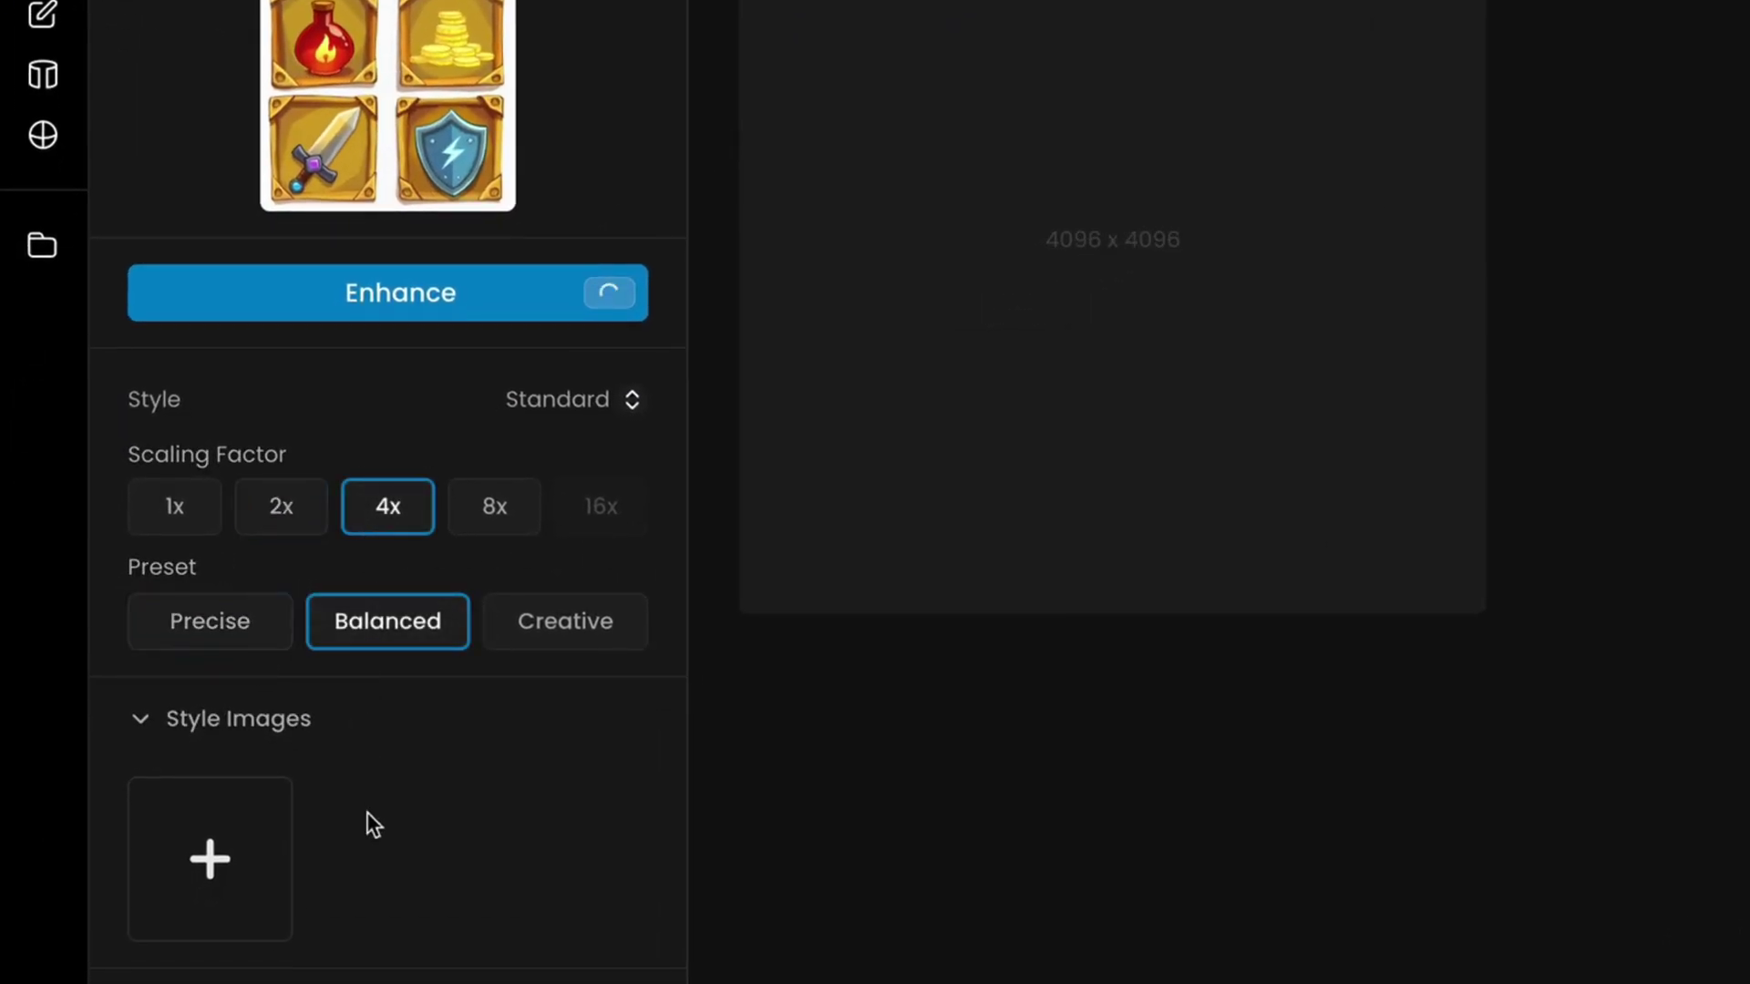
{"action": "left_click", "coordinate": [250, 833]}
{"action": "left_click", "coordinate": [565, 538]}
{"action": "left_click", "coordinate": [896, 524]}
{"action": "left_click", "coordinate": [1179, 547]}
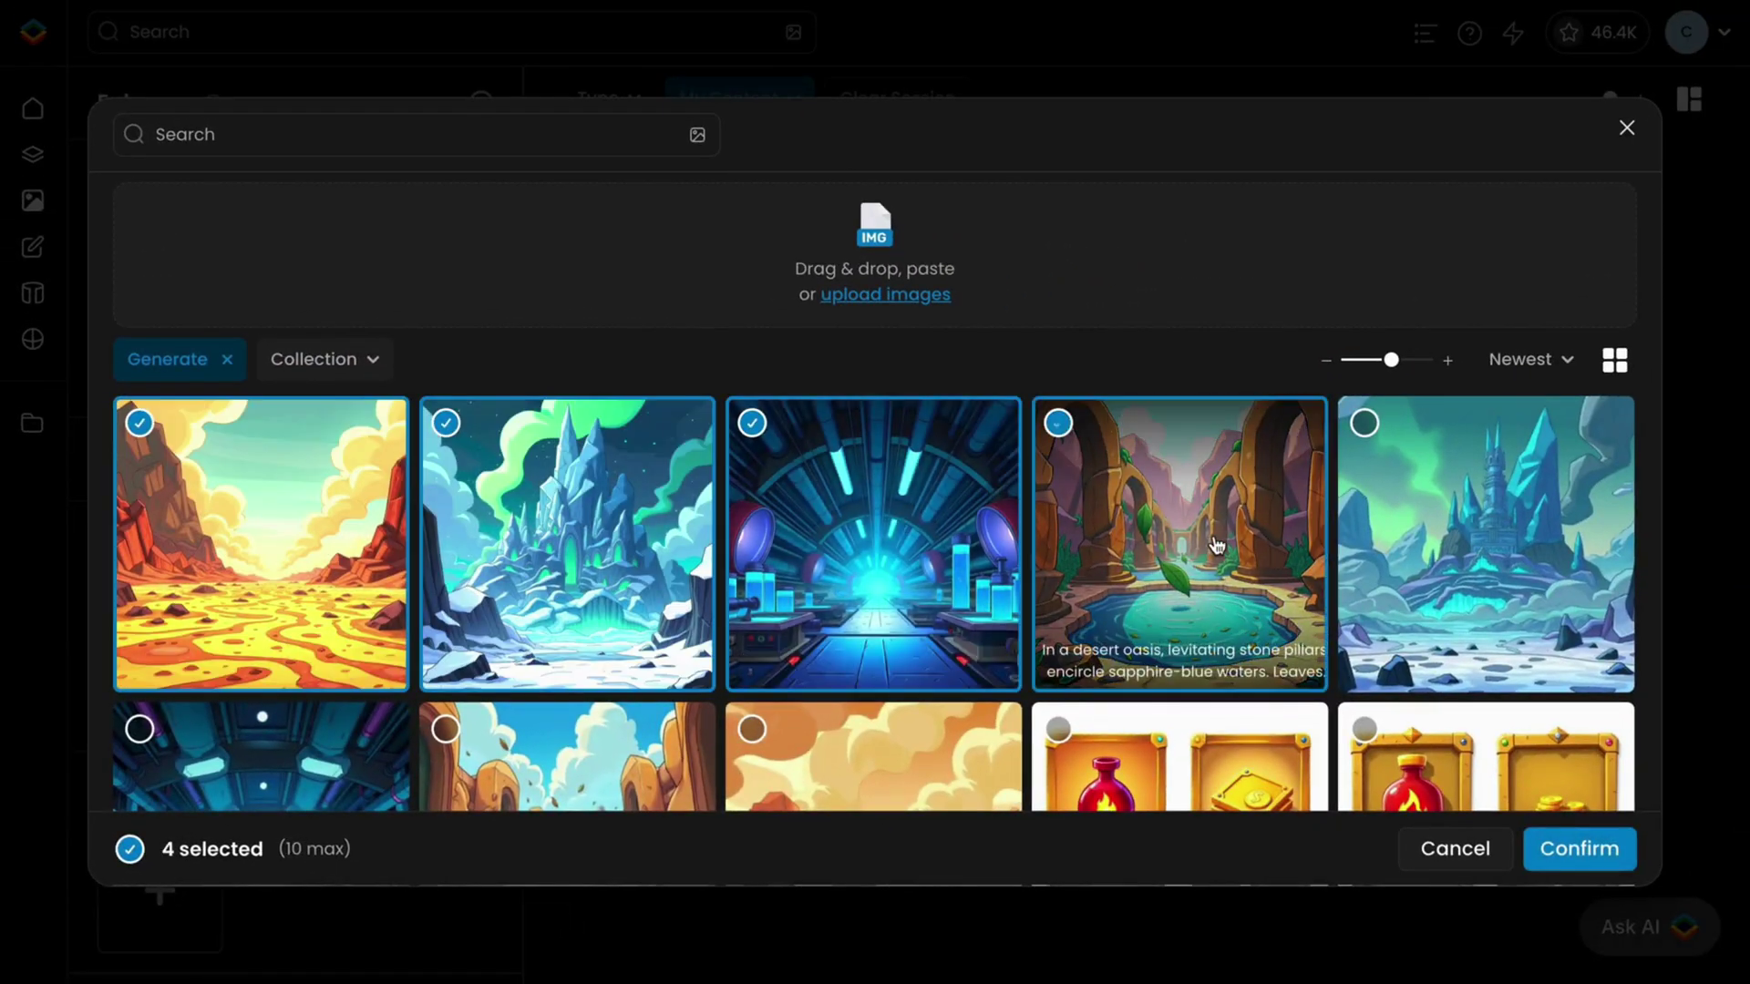
{"action": "left_click", "coordinate": [1550, 849]}
Open the enhanced 4096×4096 icon sheet to inspect it.
{"action": "scroll", "coordinate": [516, 861], "scroll_direction": "down", "scroll_amount": 1}
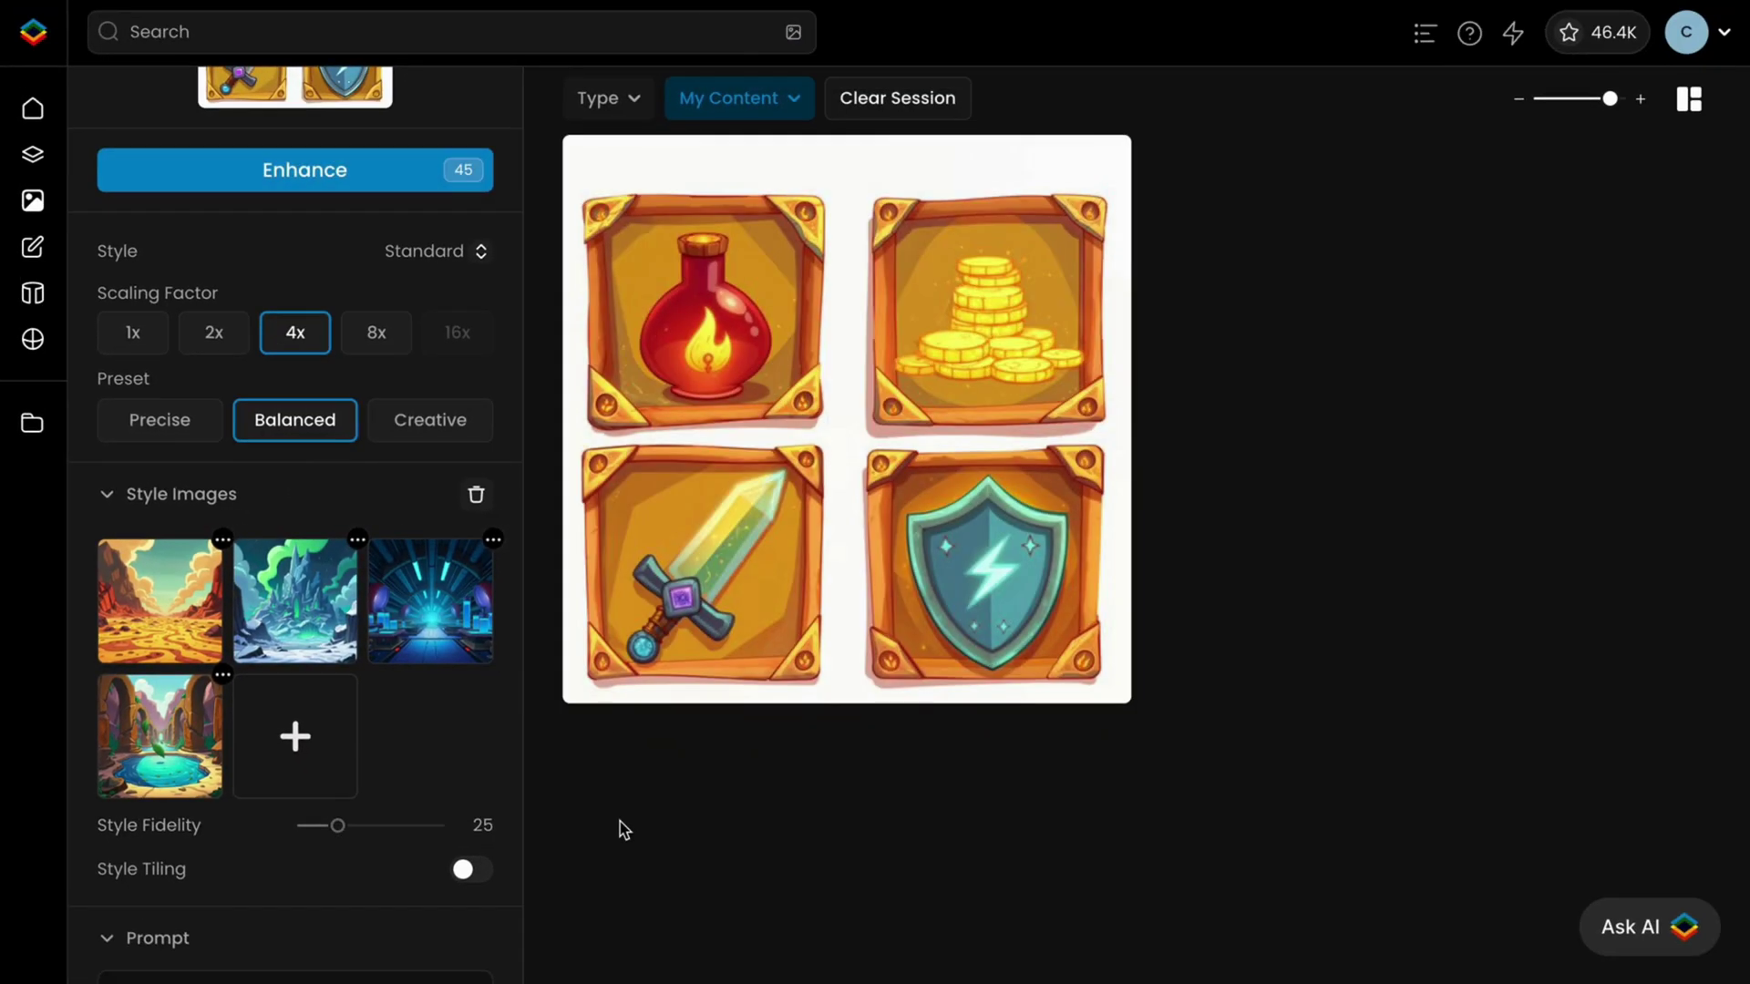
{"action": "left_click", "coordinate": [614, 669]}
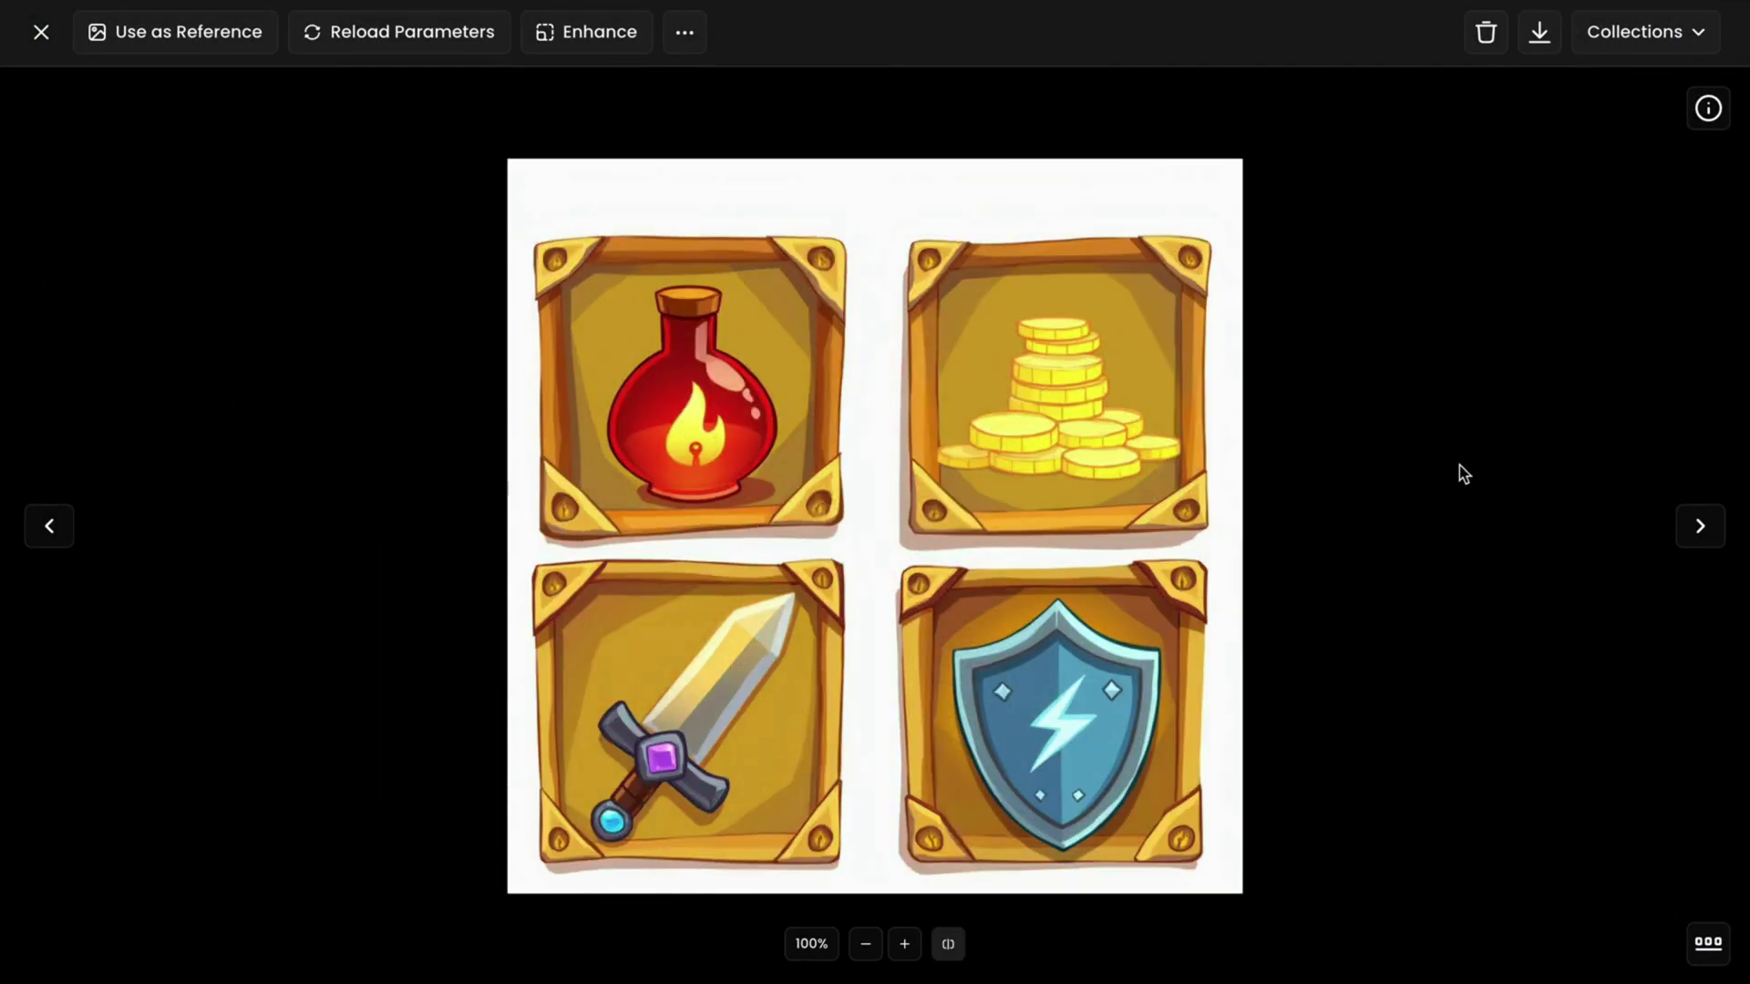
{"action": "scroll", "coordinate": [1048, 392], "scroll_direction": "up", "scroll_amount": 5}
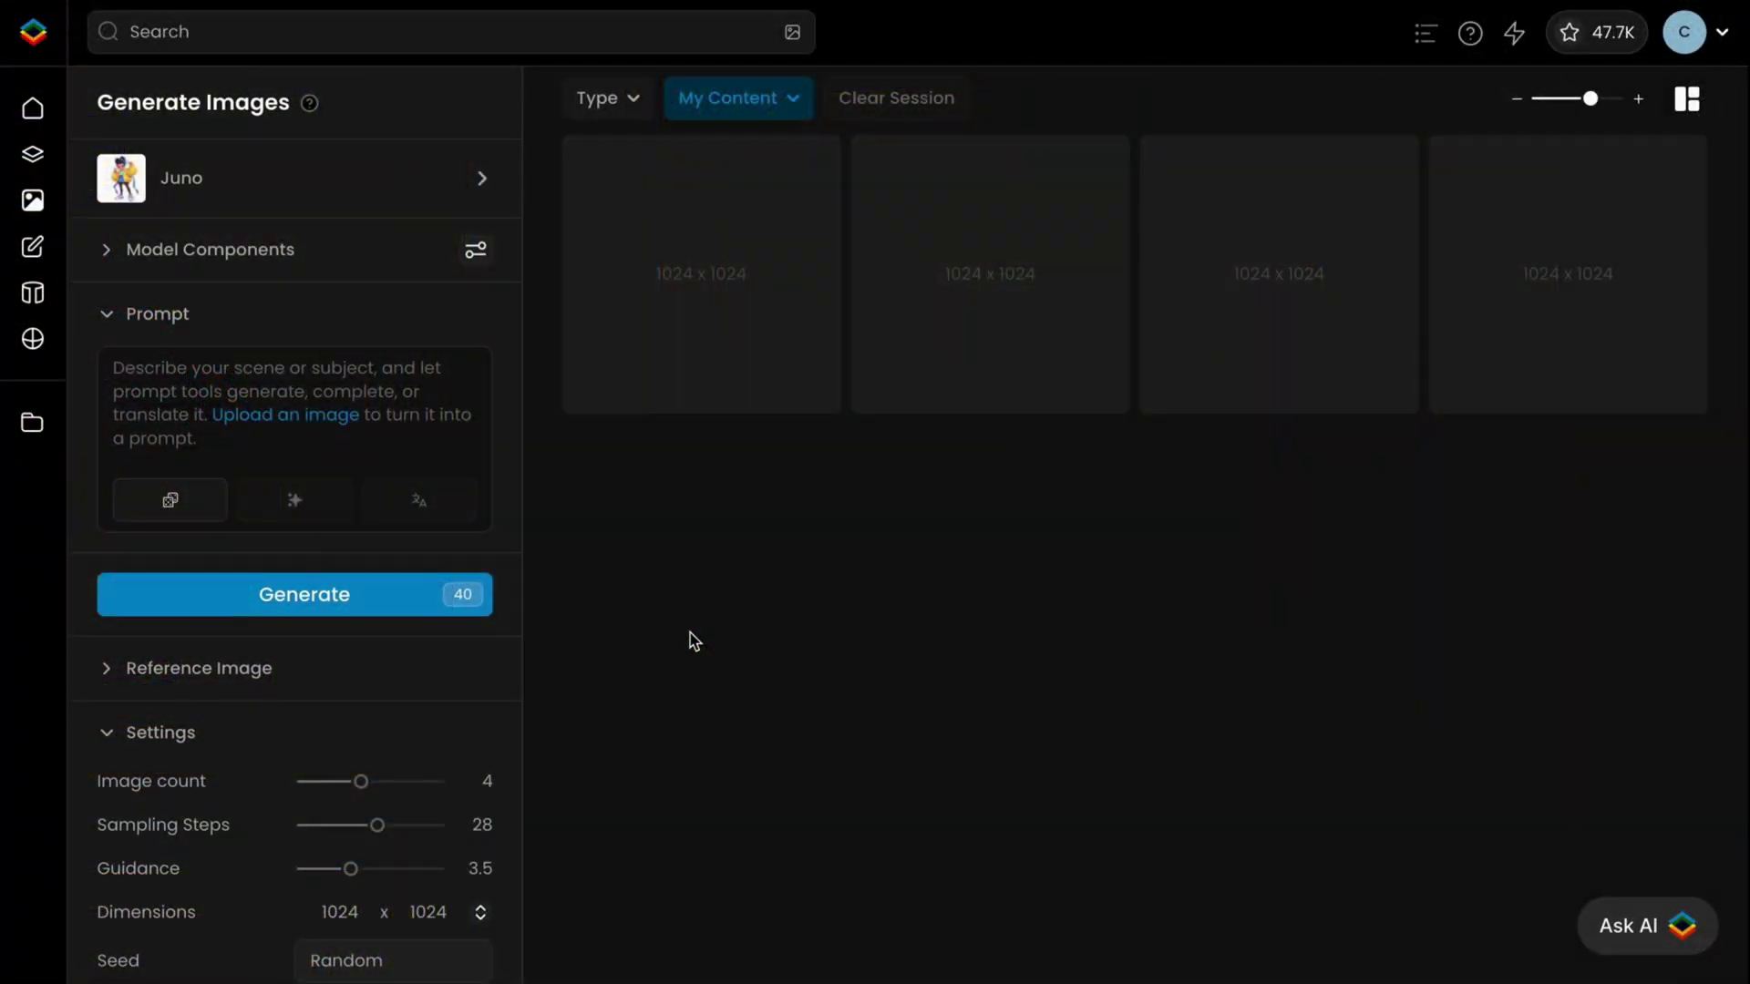
Start a new reference sketch and draw the figures' bodies in mid blue.
{"action": "left_click", "coordinate": [352, 669]}
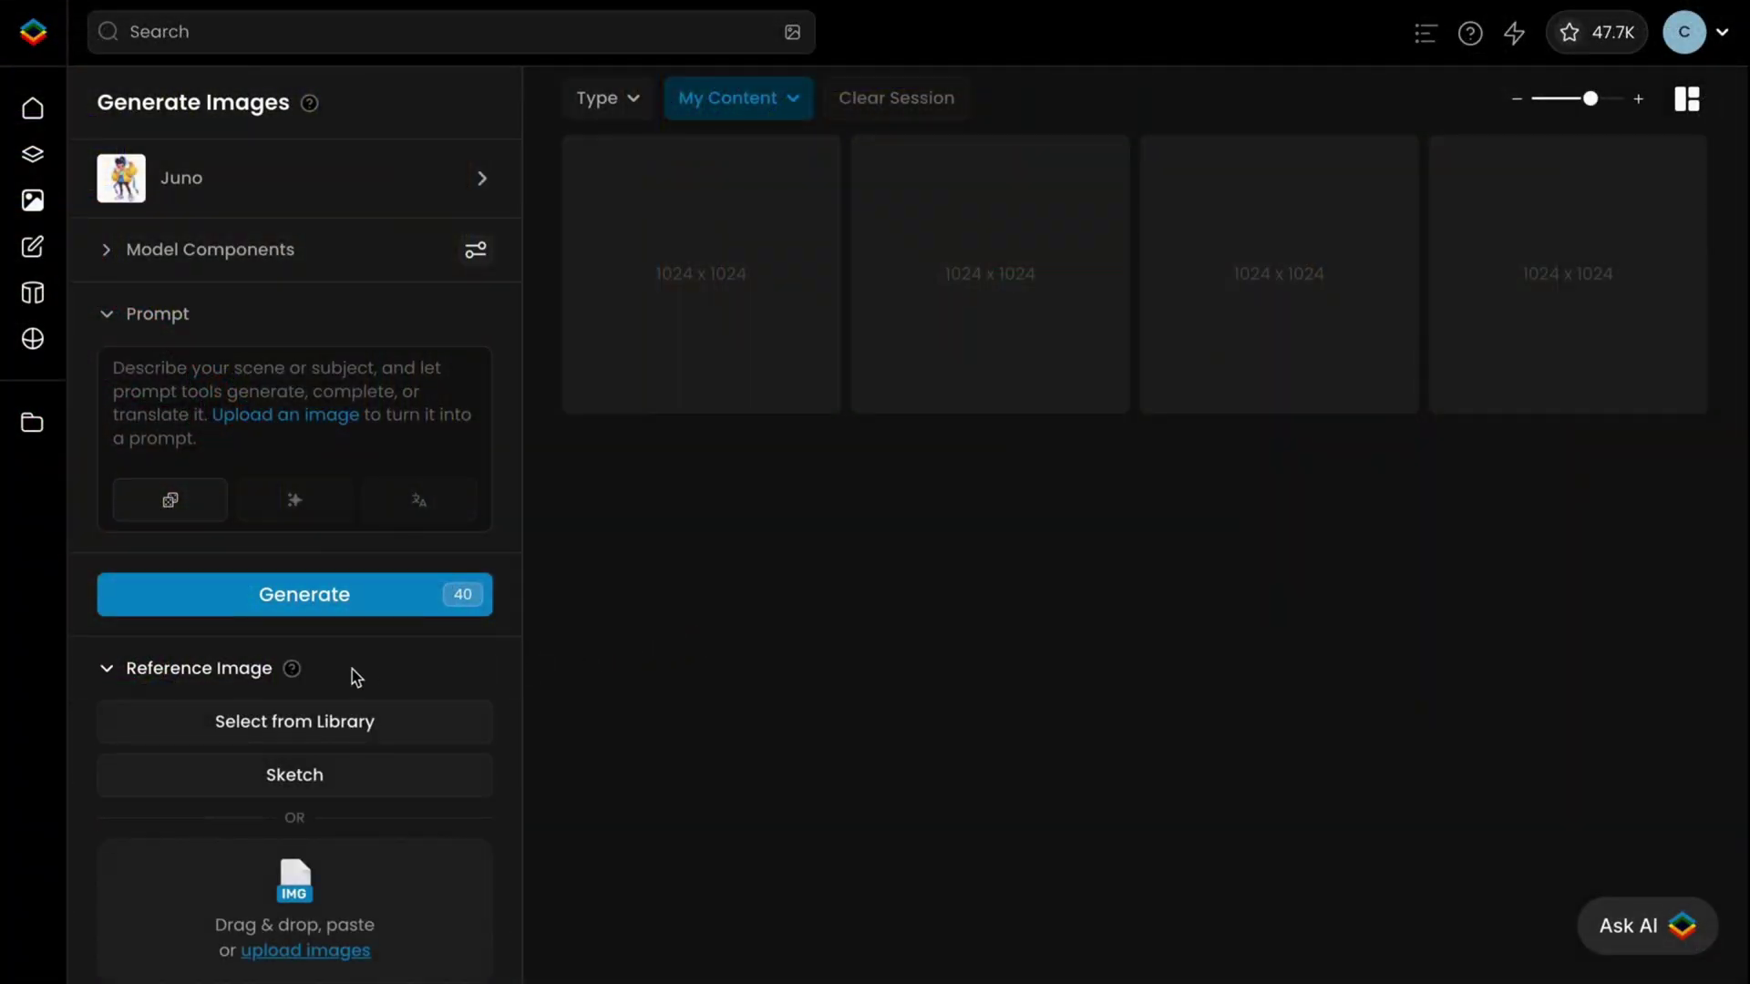
{"action": "scroll", "coordinate": [352, 669], "scroll_direction": "down", "scroll_amount": 3}
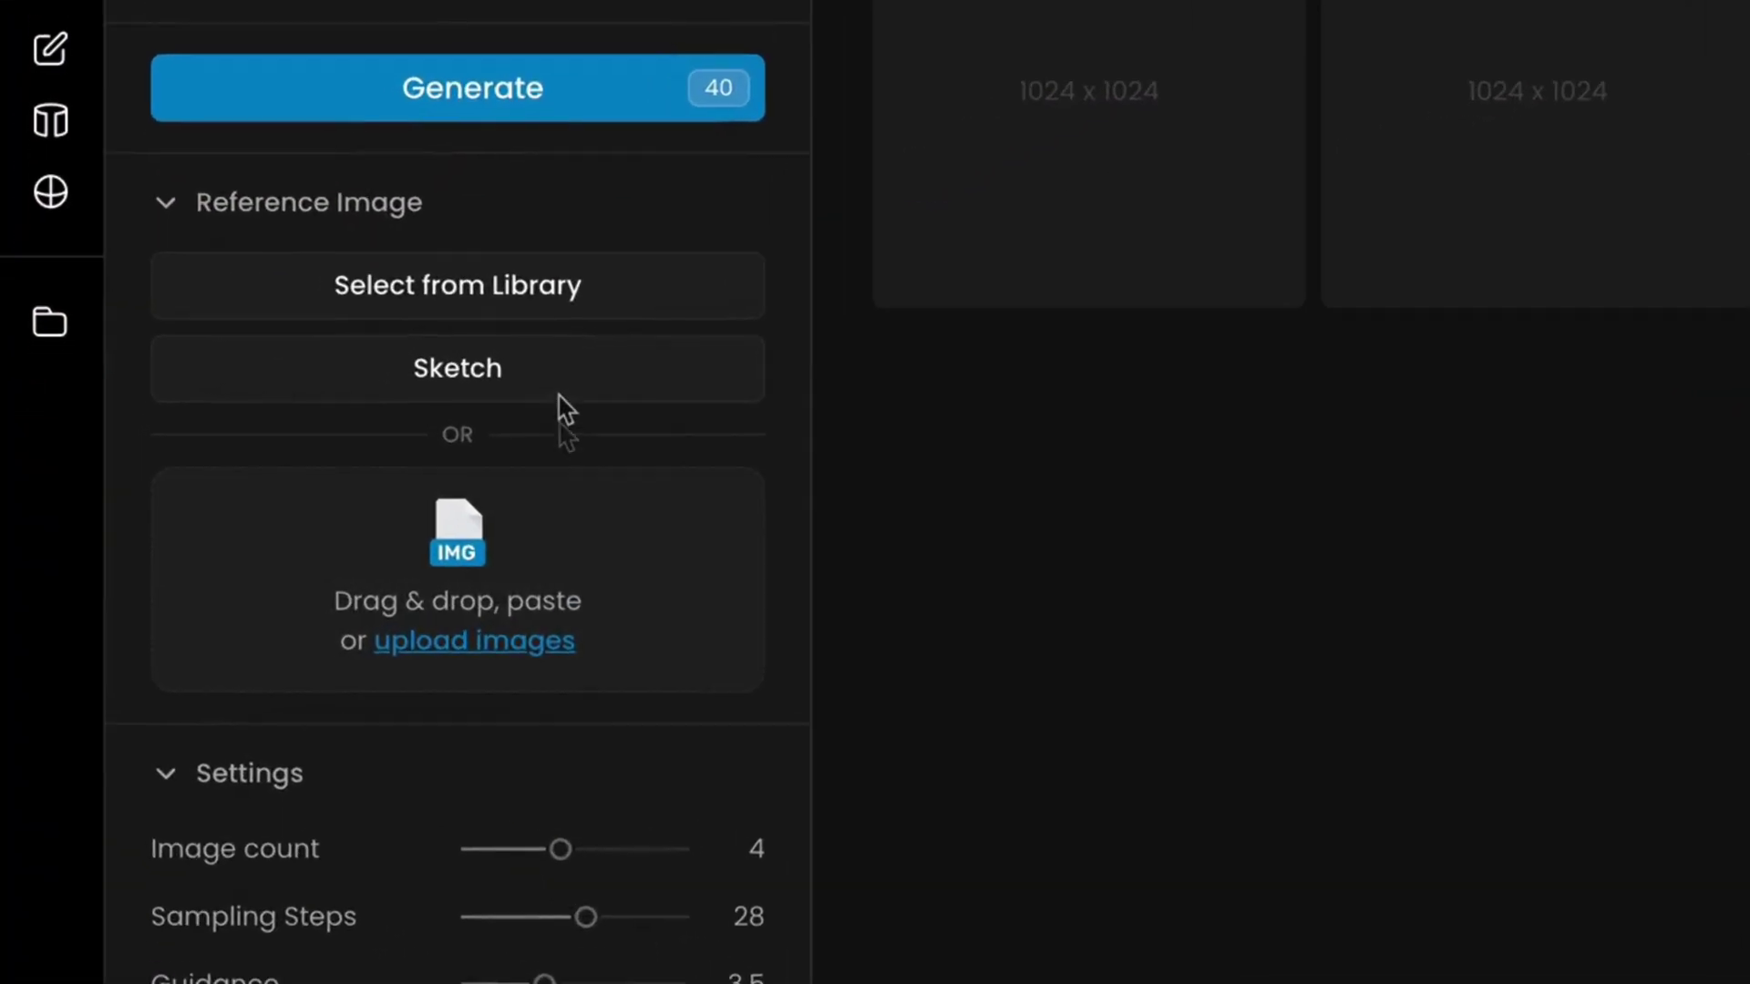
{"action": "left_click", "coordinate": [359, 539]}
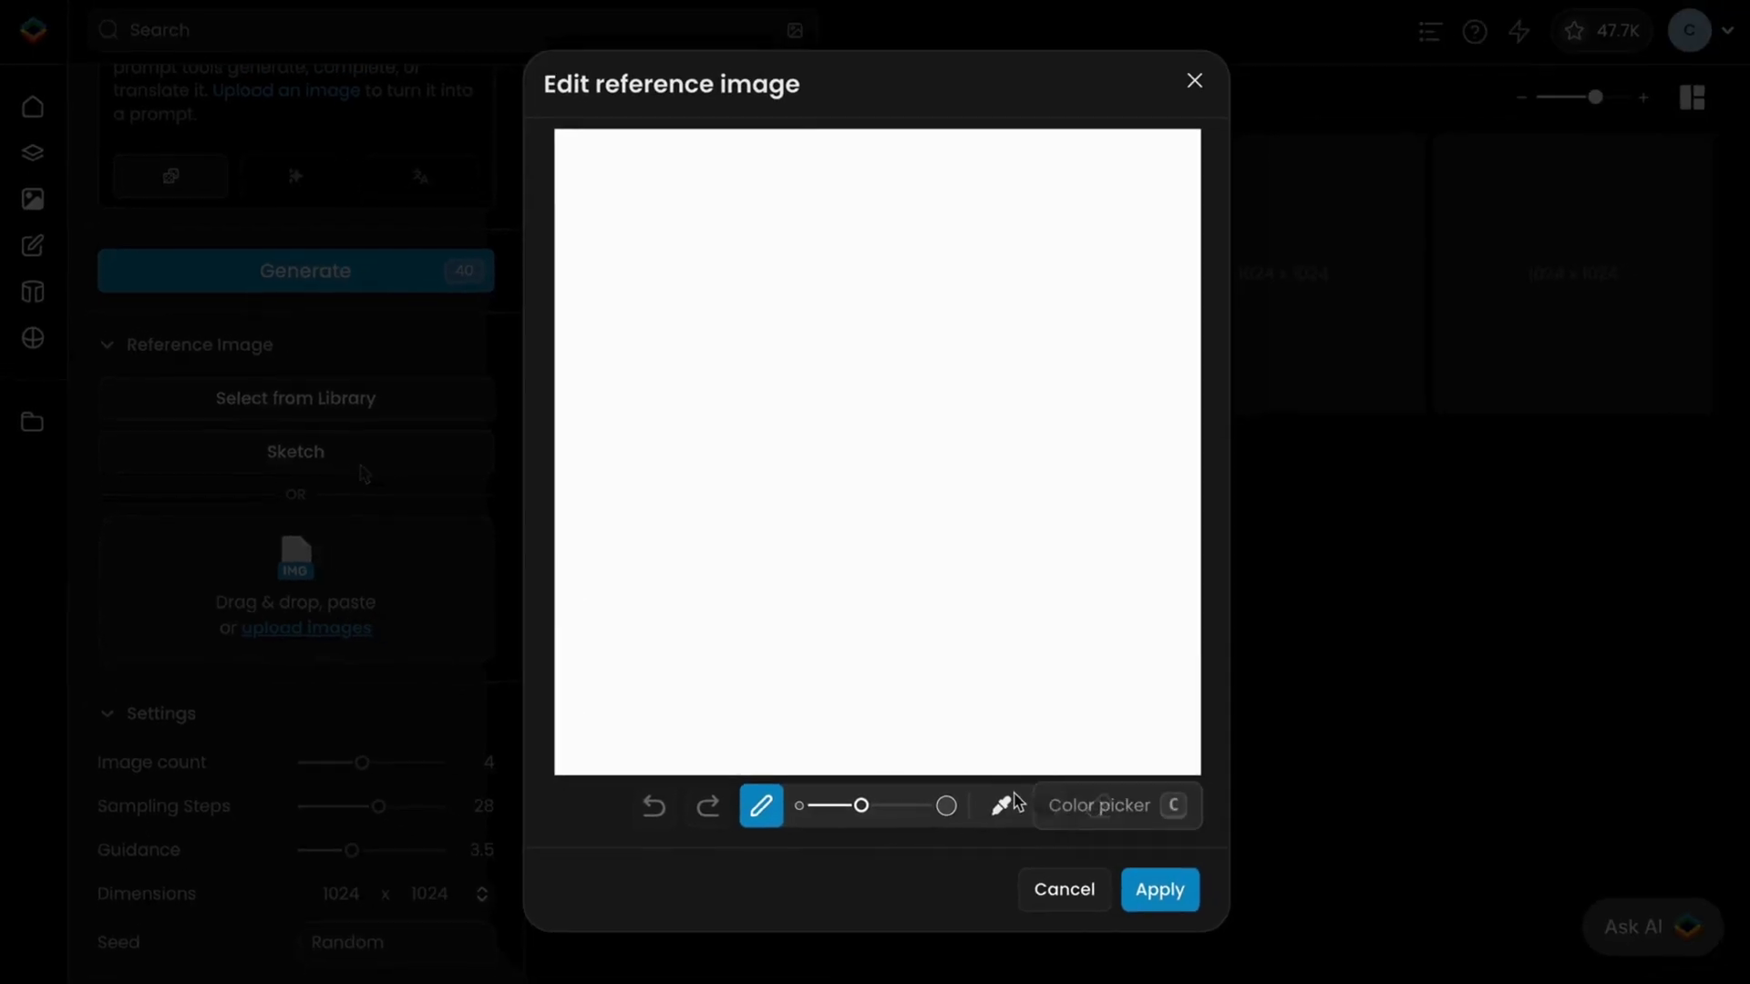
{"action": "left_click", "coordinate": [1661, 920]}
{"action": "left_click", "coordinate": [1699, 742]}
{"action": "left_click", "coordinate": [1091, 458]}
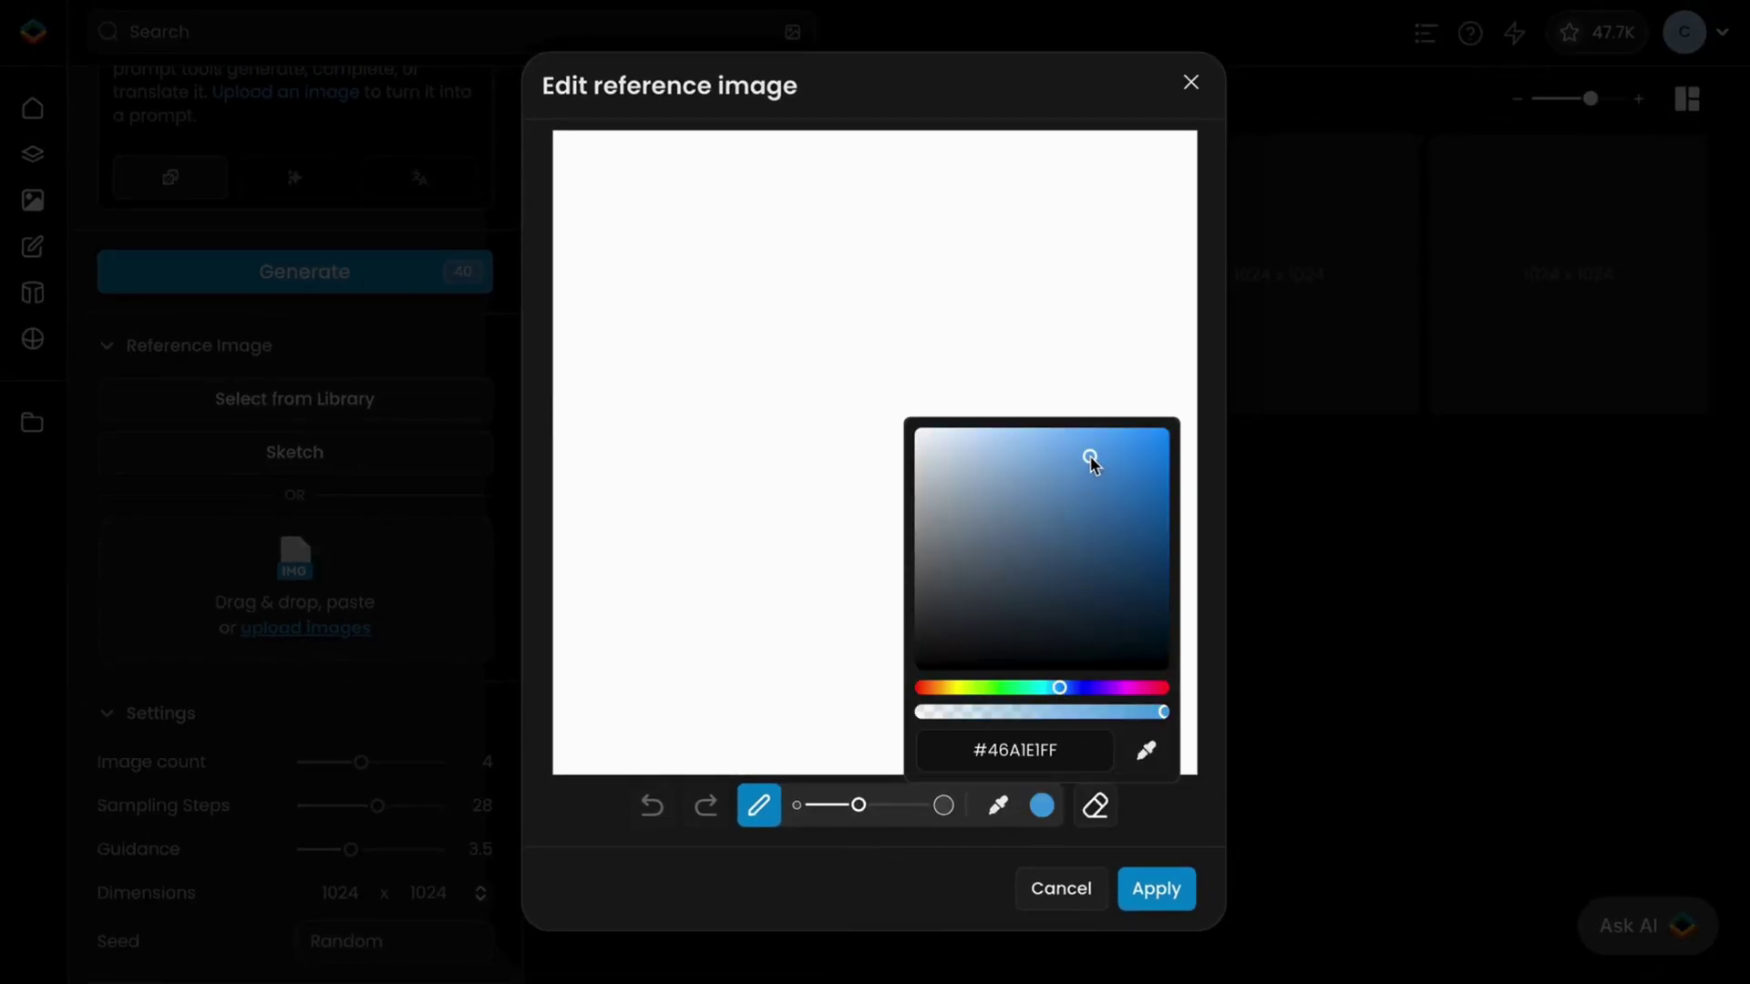
{"action": "left_click", "coordinate": [686, 382]}
{"action": "mouse_move", "coordinate": [645, 381]}
{"action": "left_mouse_down"}
{"action": "mouse_move", "coordinate": [599, 420]}
{"action": "mouse_move", "coordinate": [581, 398]}
{"action": "mouse_move", "coordinate": [652, 375]}
{"action": "mouse_move", "coordinate": [713, 418]}
{"action": "left_mouse_up"}
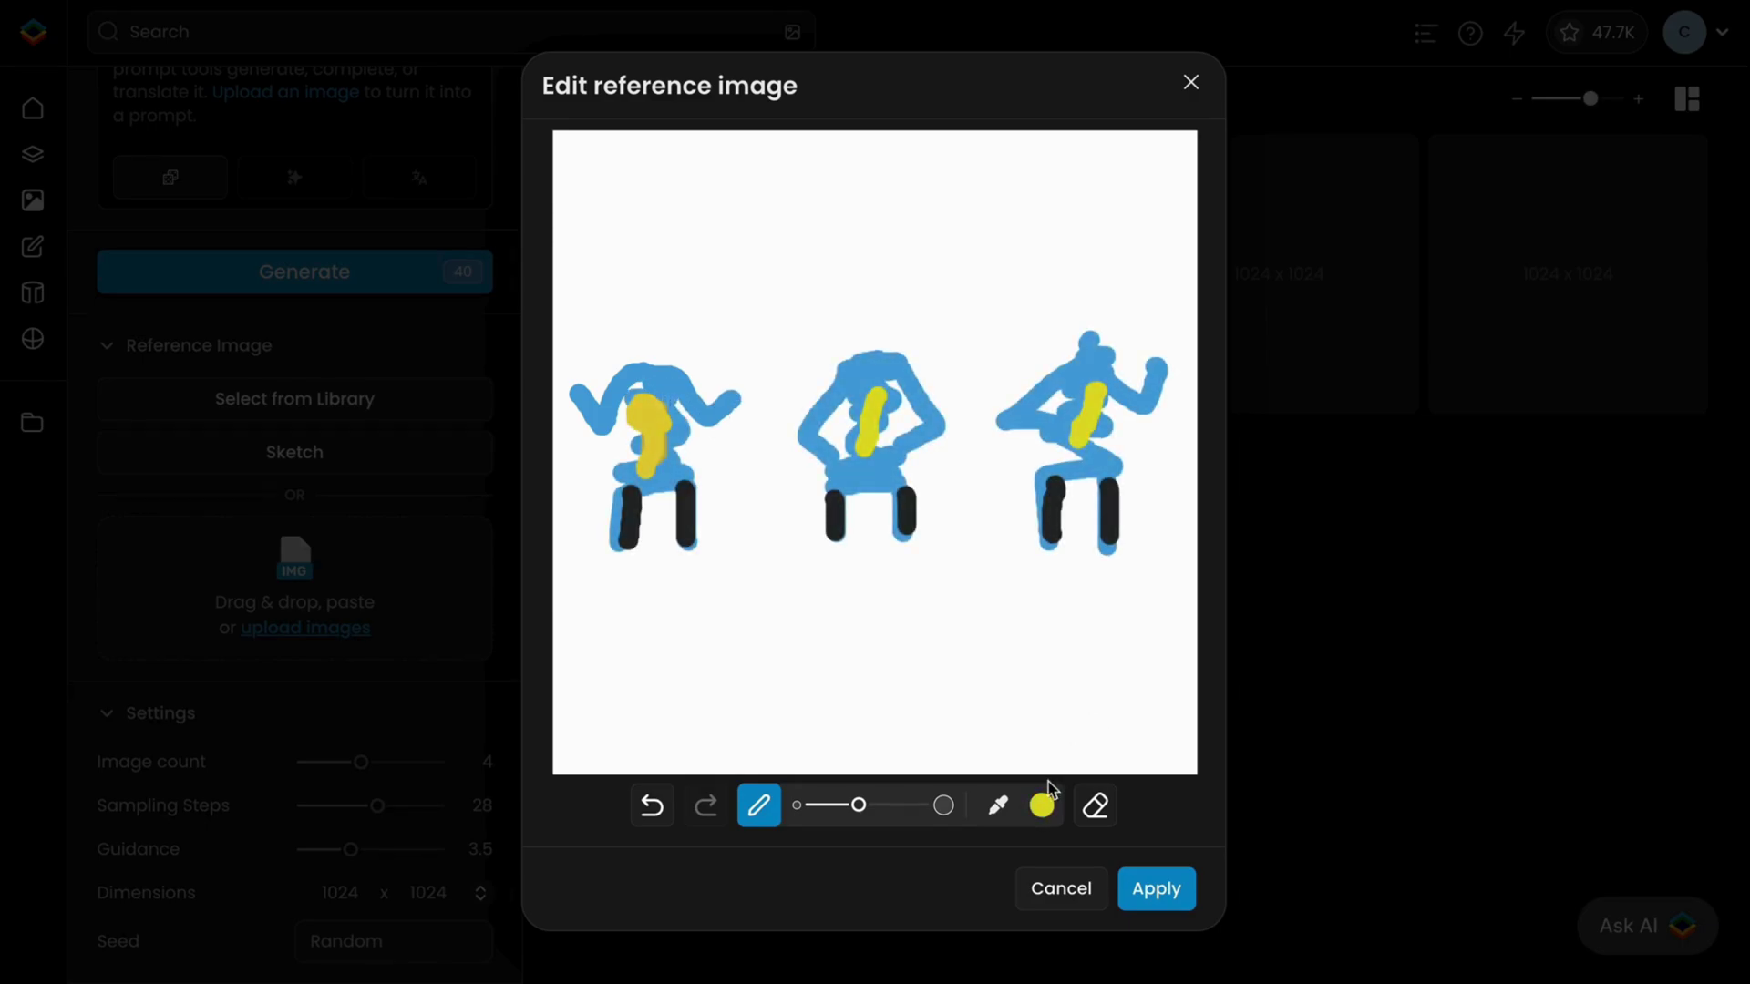
Paint light cream heads on all three figures.
{"action": "left_click", "coordinate": [1044, 806]}
{"action": "left_click", "coordinate": [996, 456]}
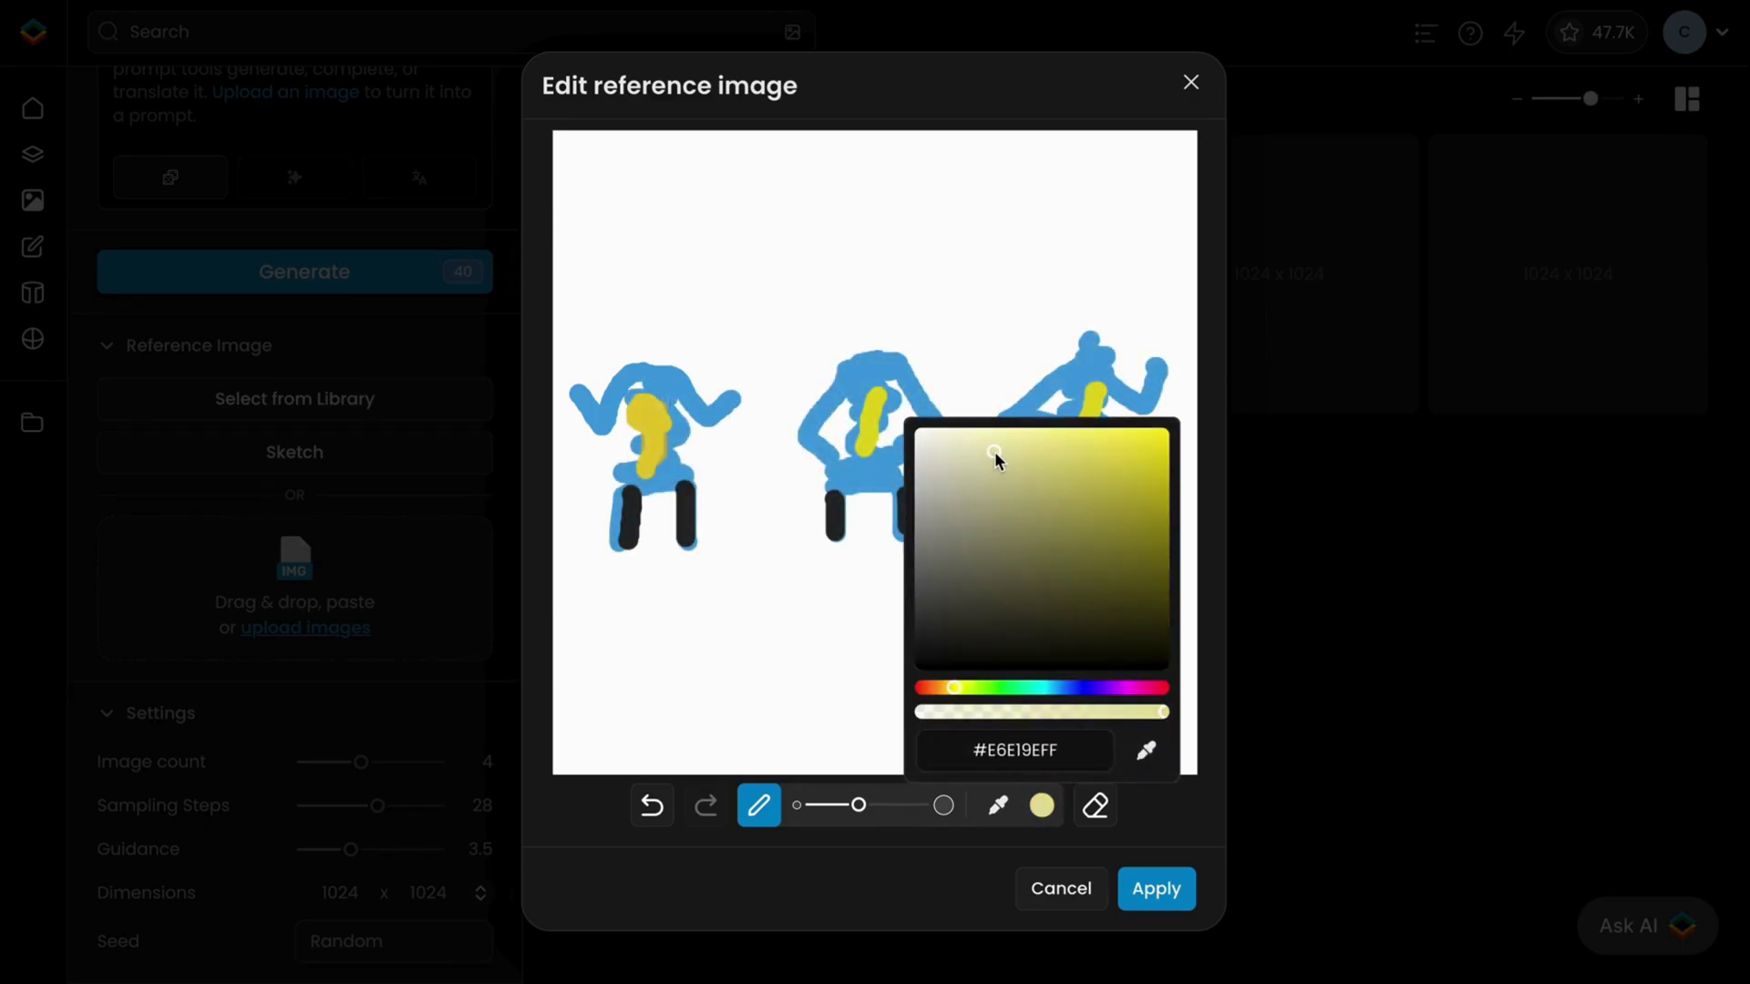
{"action": "left_click", "coordinate": [965, 442]}
{"action": "left_click", "coordinate": [939, 690]}
{"action": "left_click", "coordinate": [1117, 337]}
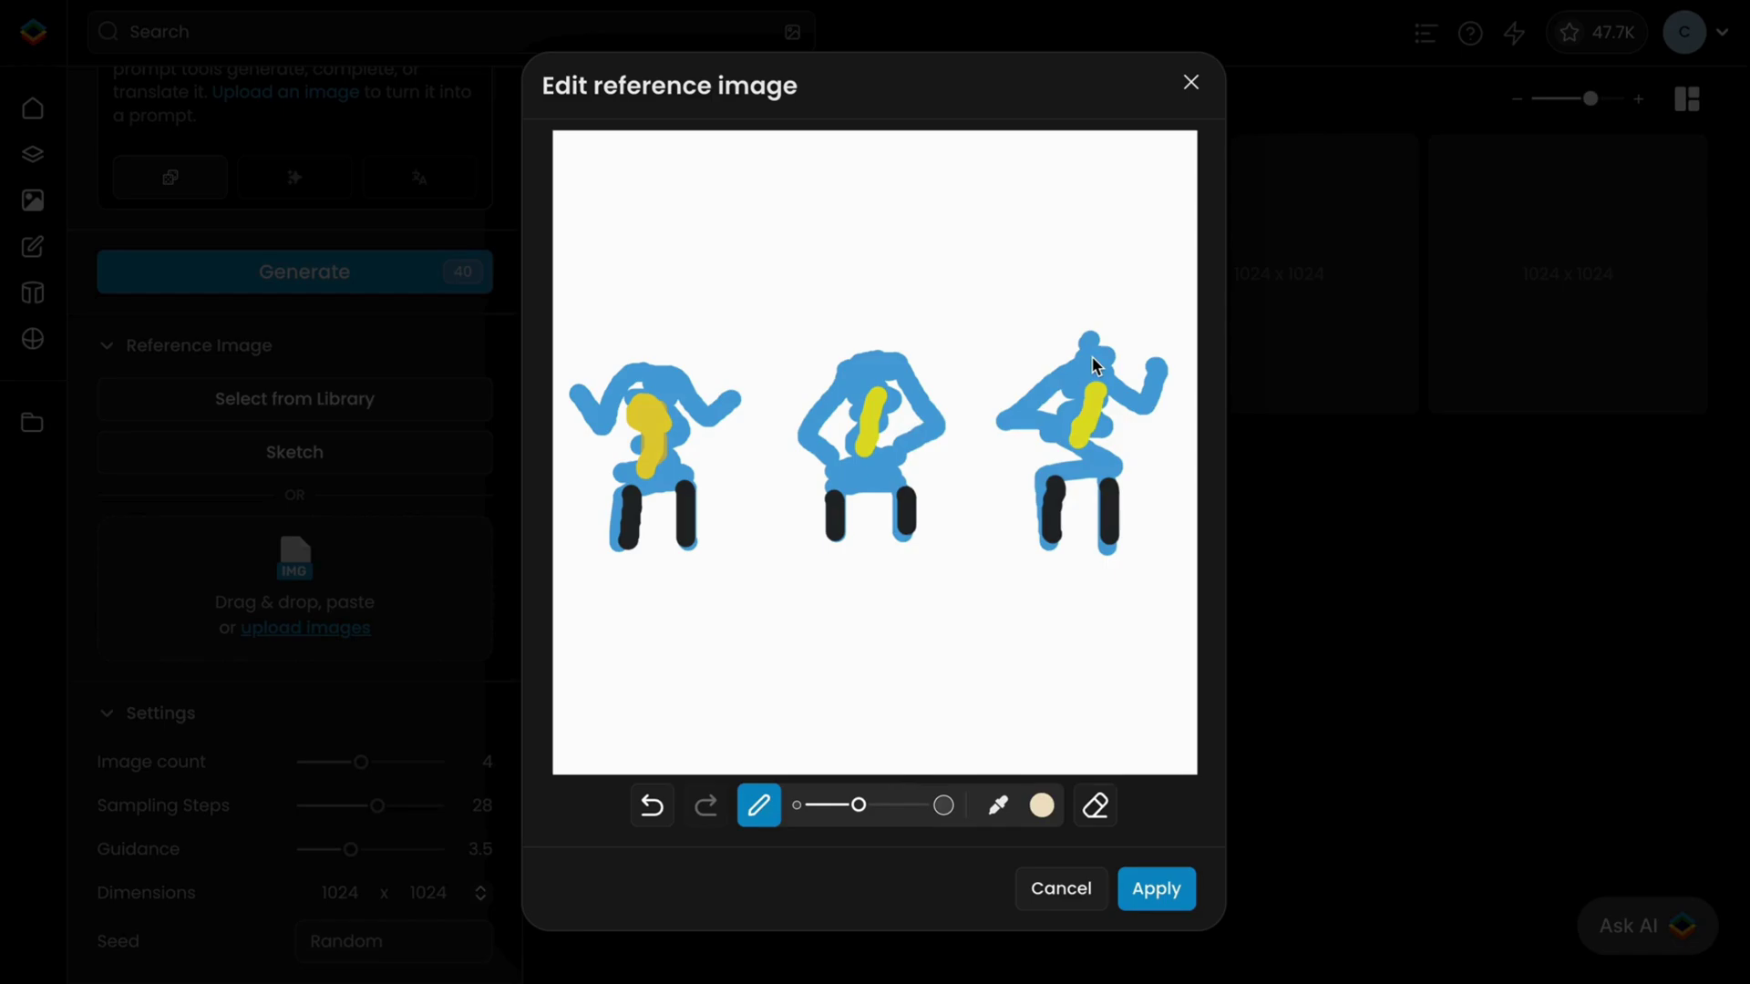
{"action": "left_click_drag", "start_coordinate": [1105, 337], "coordinate": [1089, 358]}
{"action": "left_click_drag", "start_coordinate": [655, 335], "coordinate": [660, 357]}
{"action": "left_click_drag", "start_coordinate": [871, 330], "coordinate": [875, 354]}
Add dark navy hair to the three figures and apply the sketch as the reference.
{"action": "left_click", "coordinate": [1041, 806]}
{"action": "left_click", "coordinate": [993, 599]}
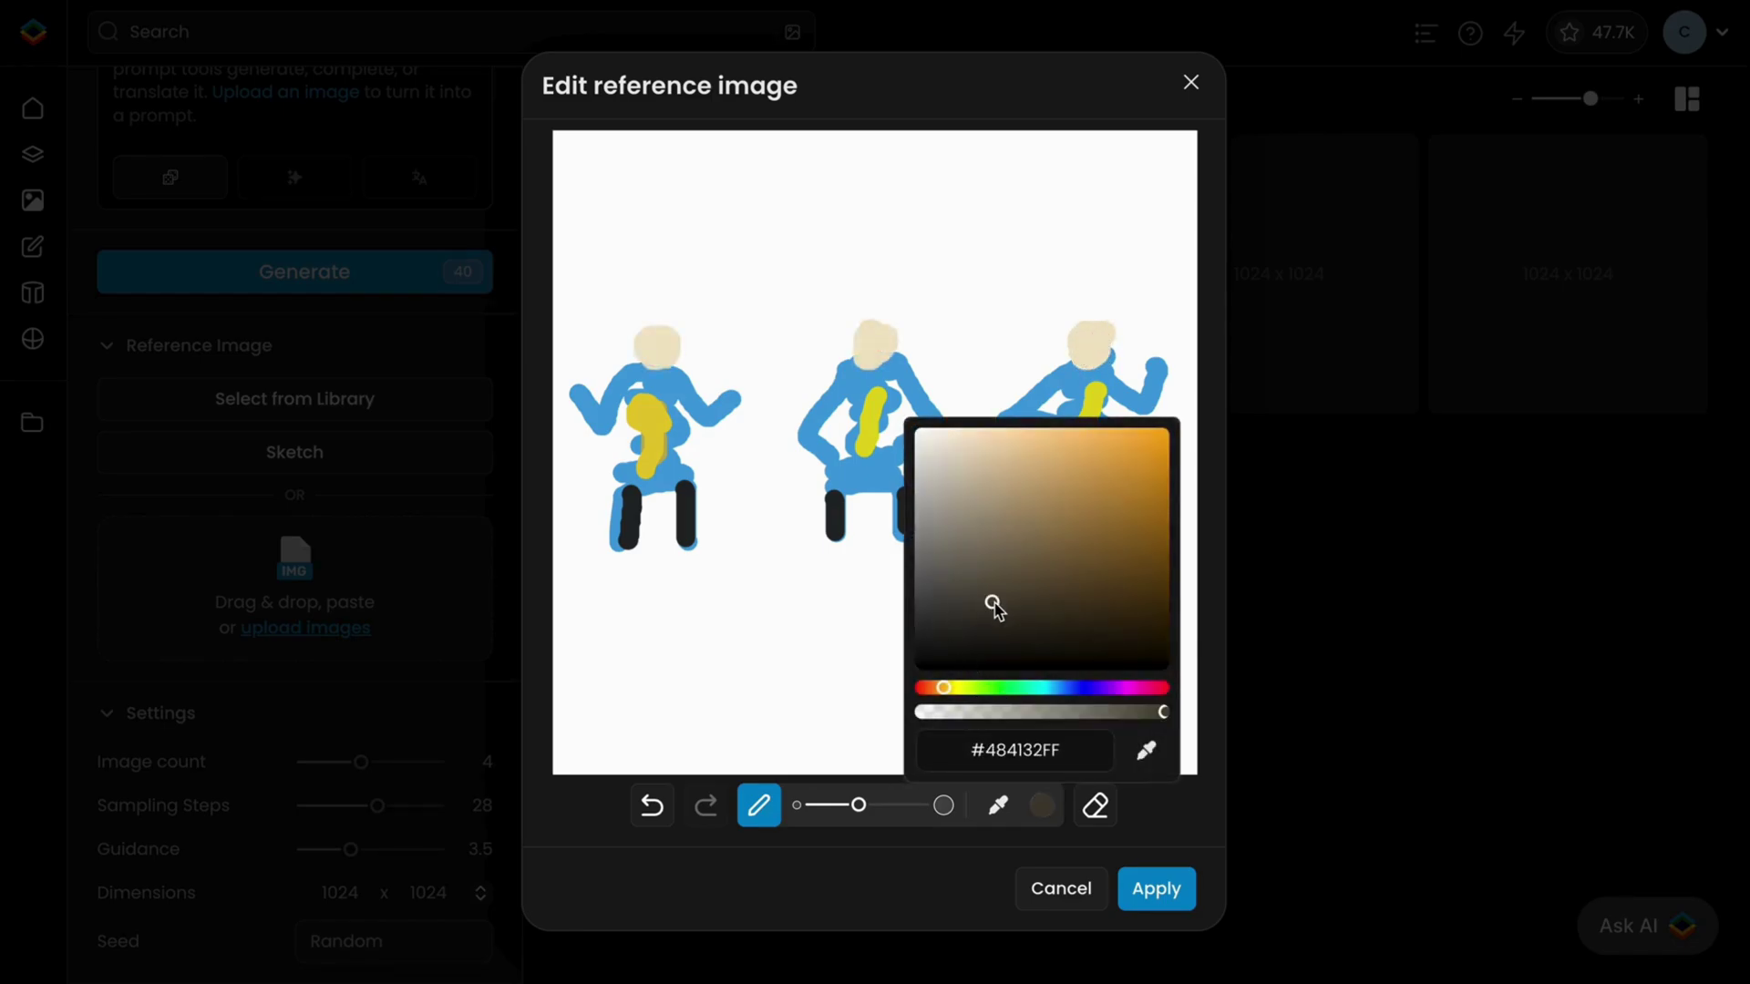
{"action": "left_click", "coordinate": [1069, 688]}
{"action": "left_click", "coordinate": [1027, 613]}
{"action": "left_click", "coordinate": [676, 342]}
{"action": "left_click_drag", "start_coordinate": [675, 343], "coordinate": [643, 336]}
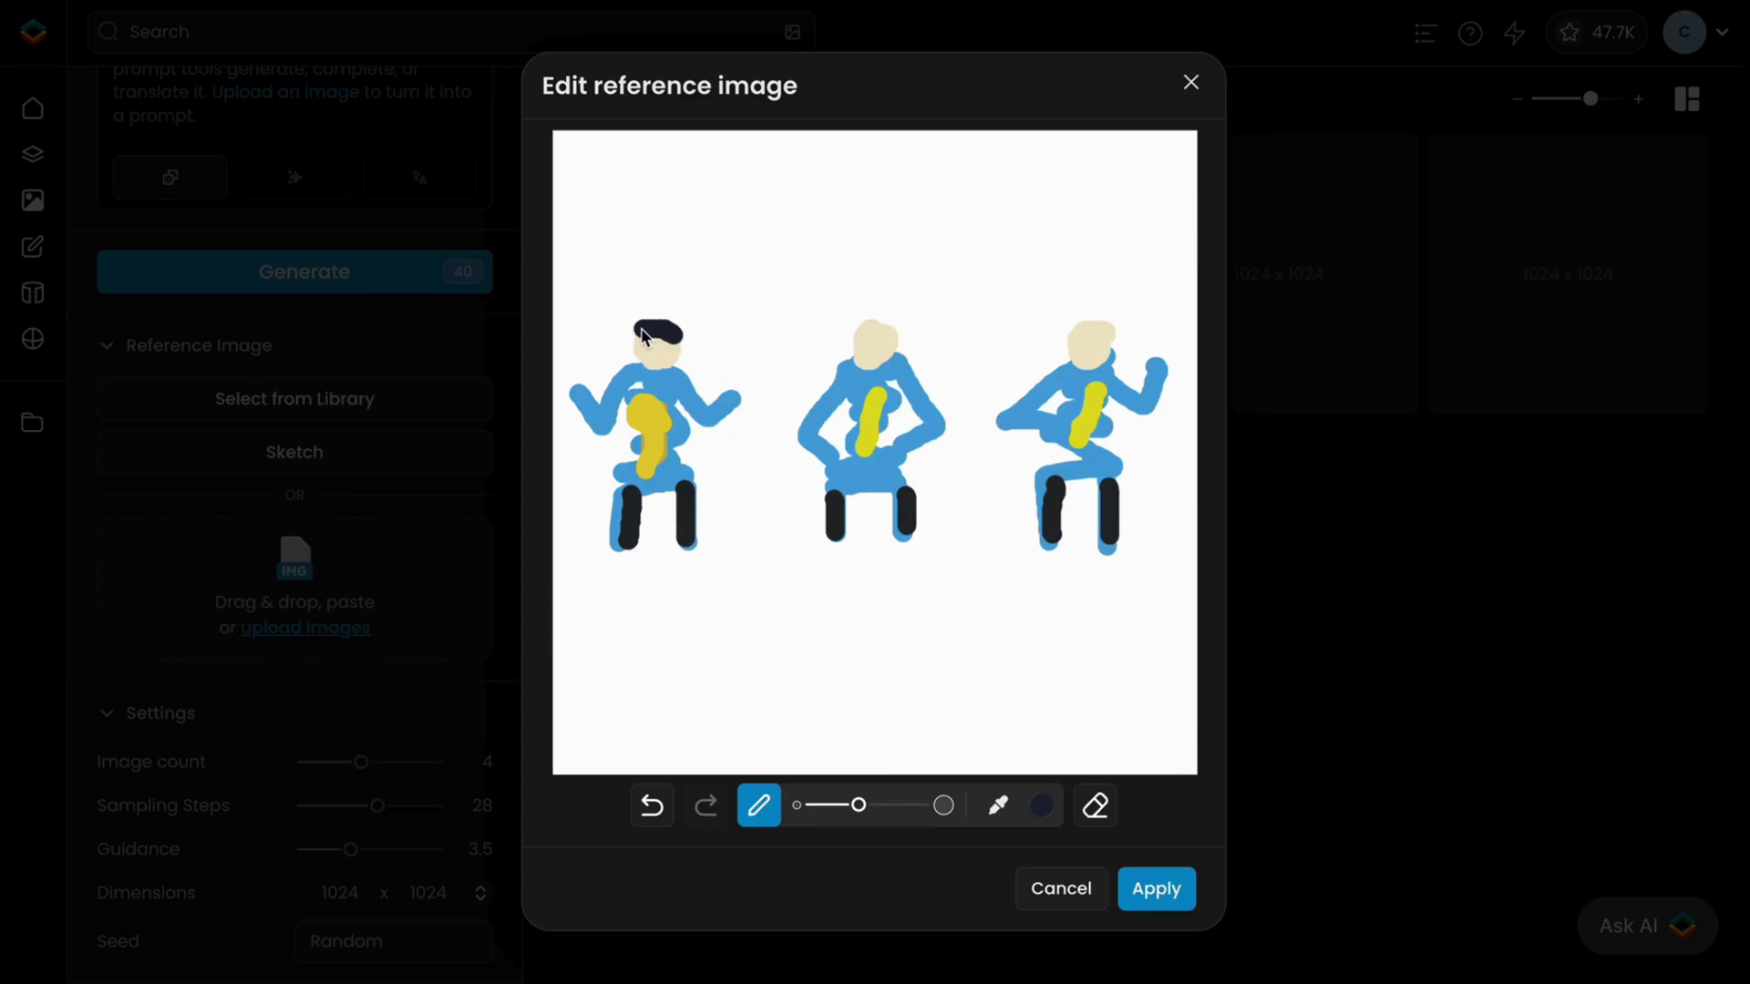
{"action": "left_click_drag", "start_coordinate": [891, 337], "coordinate": [864, 328]}
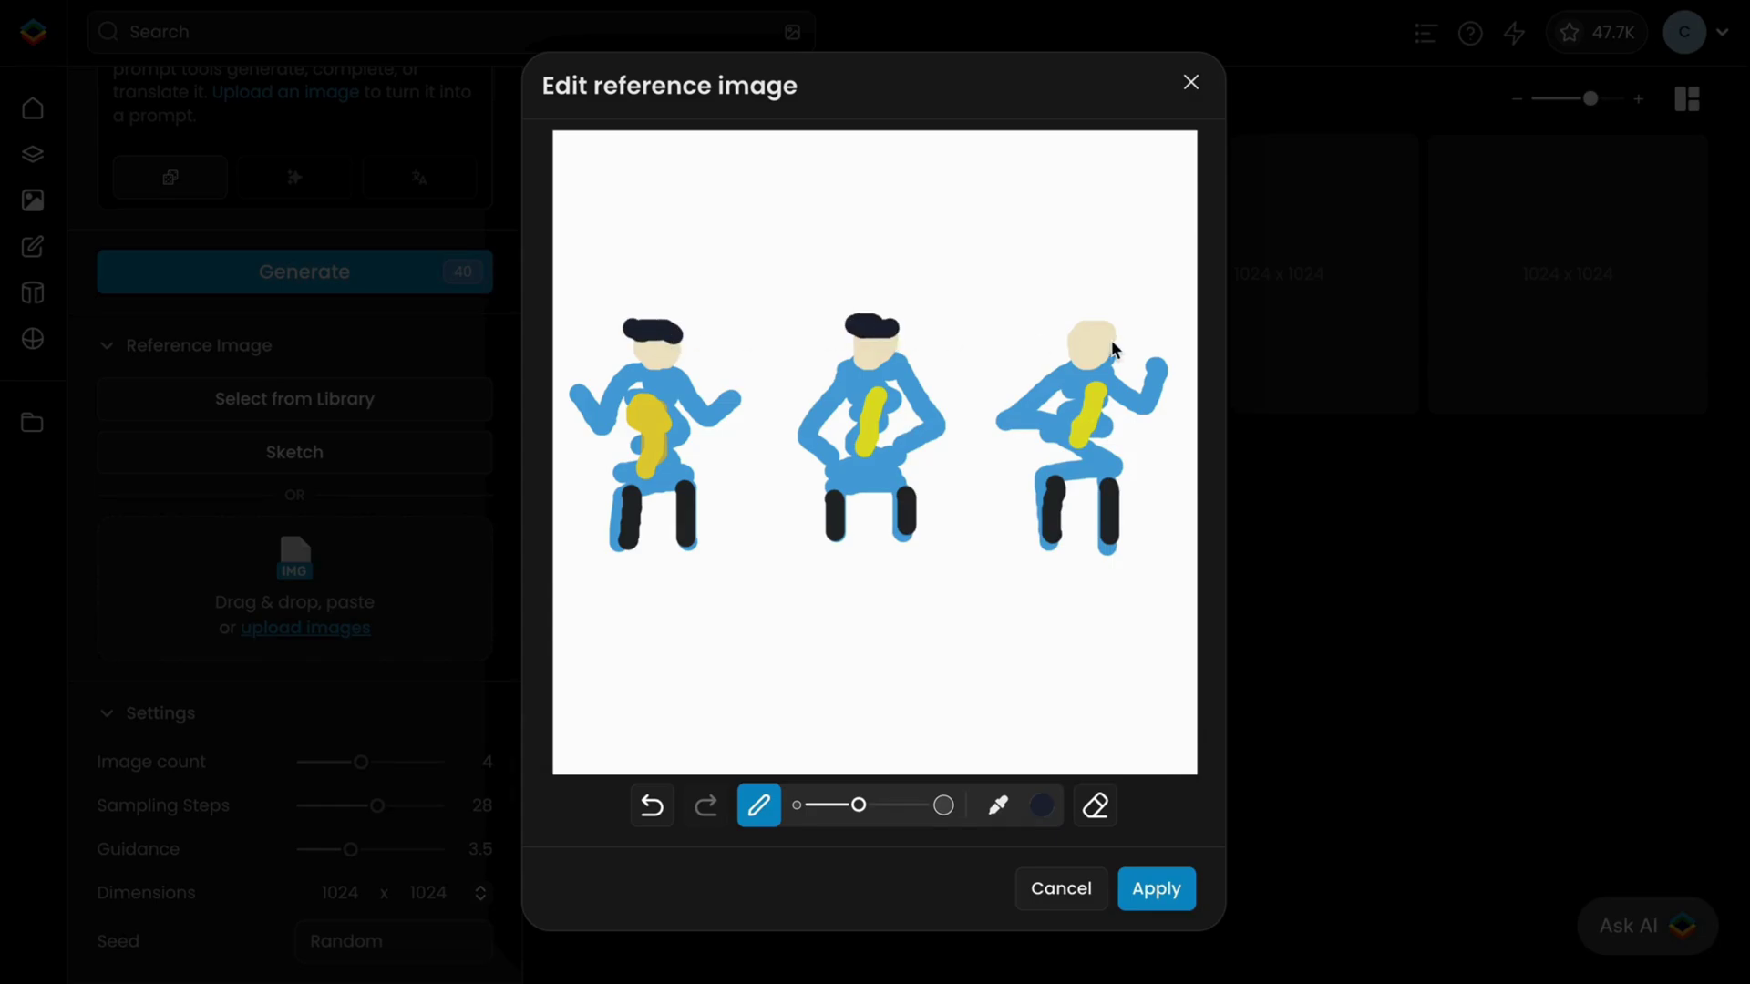
{"action": "left_click_drag", "start_coordinate": [1101, 337], "coordinate": [1073, 330]}
{"action": "left_click", "coordinate": [1155, 889]}
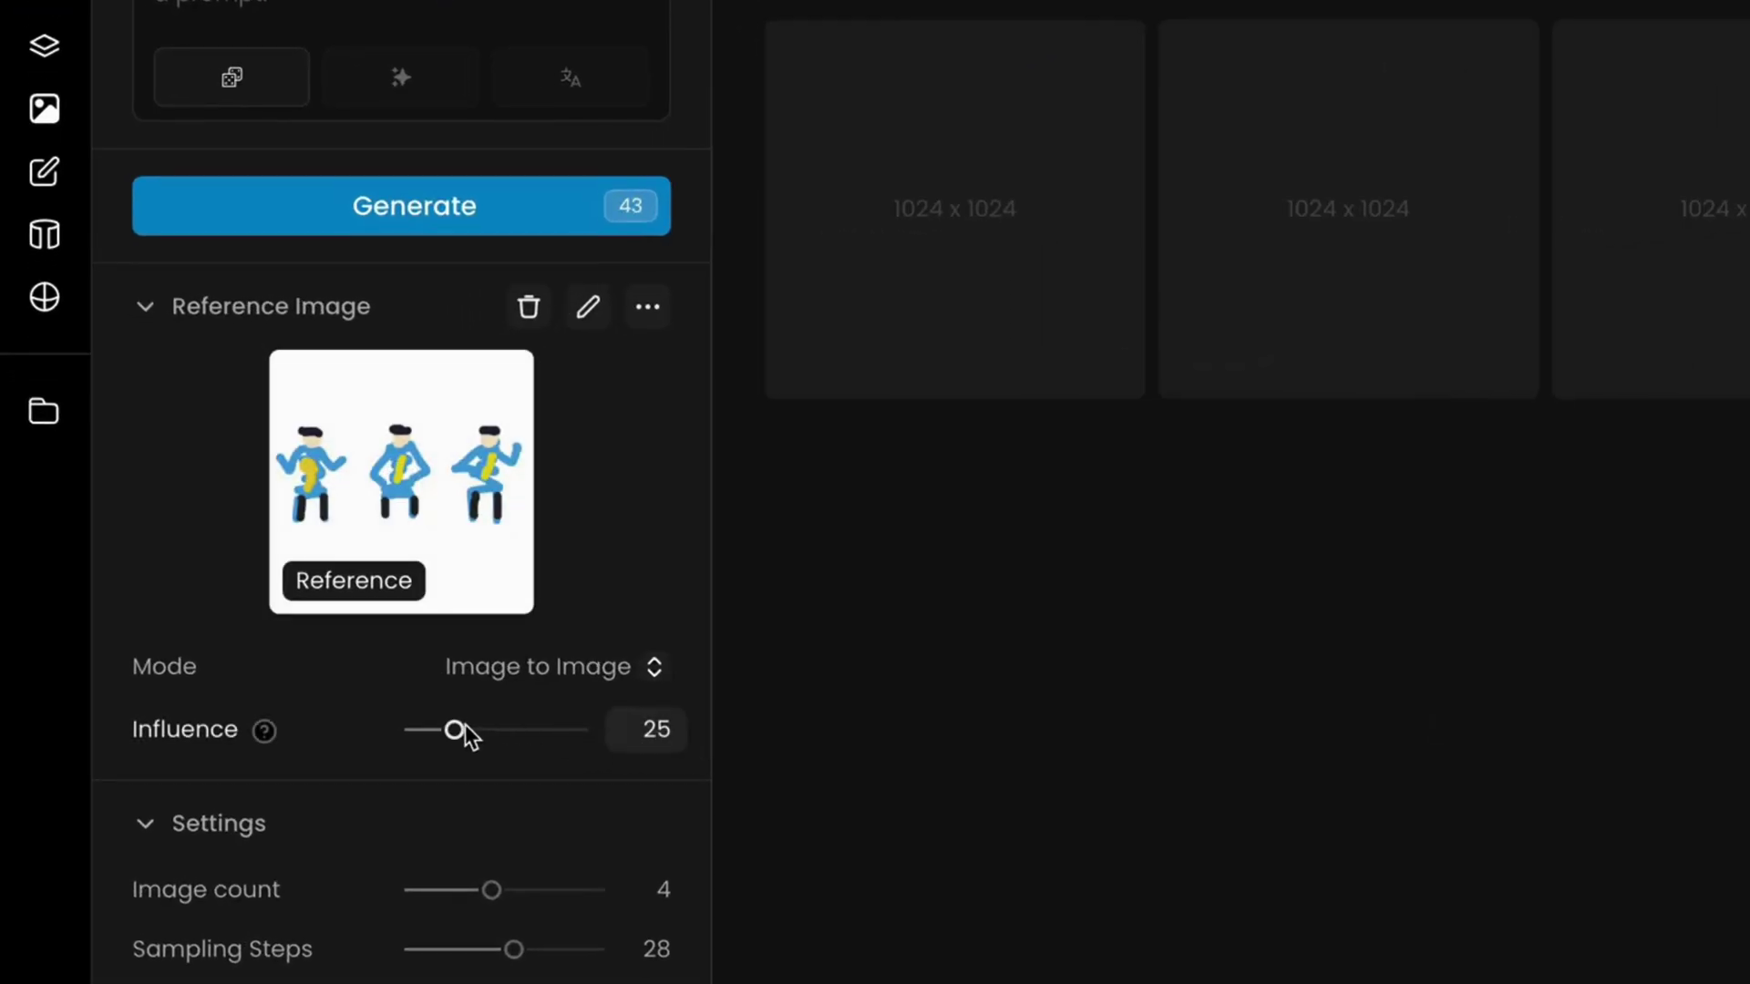
Lower the sketch reference influence from 25 to 16.
{"action": "left_click_drag", "start_coordinate": [459, 736], "coordinate": [439, 730]}
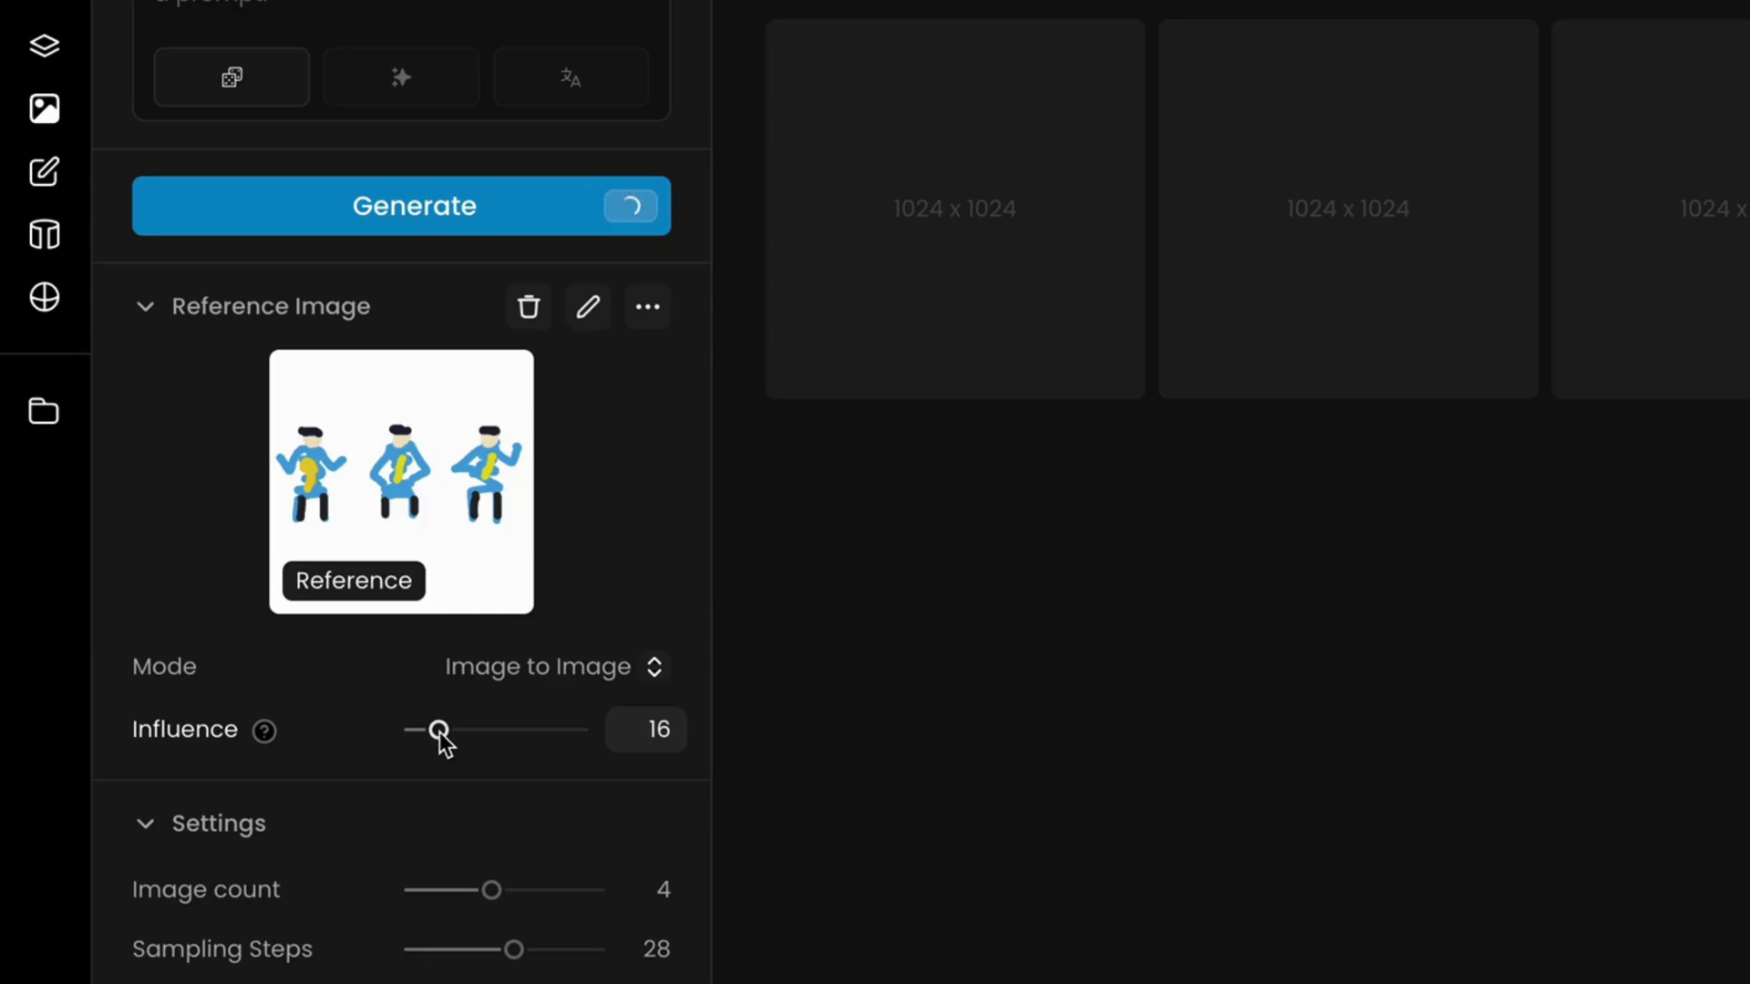
{"action": "scroll", "coordinate": [430, 537], "scroll_direction": "up", "scroll_amount": 5}
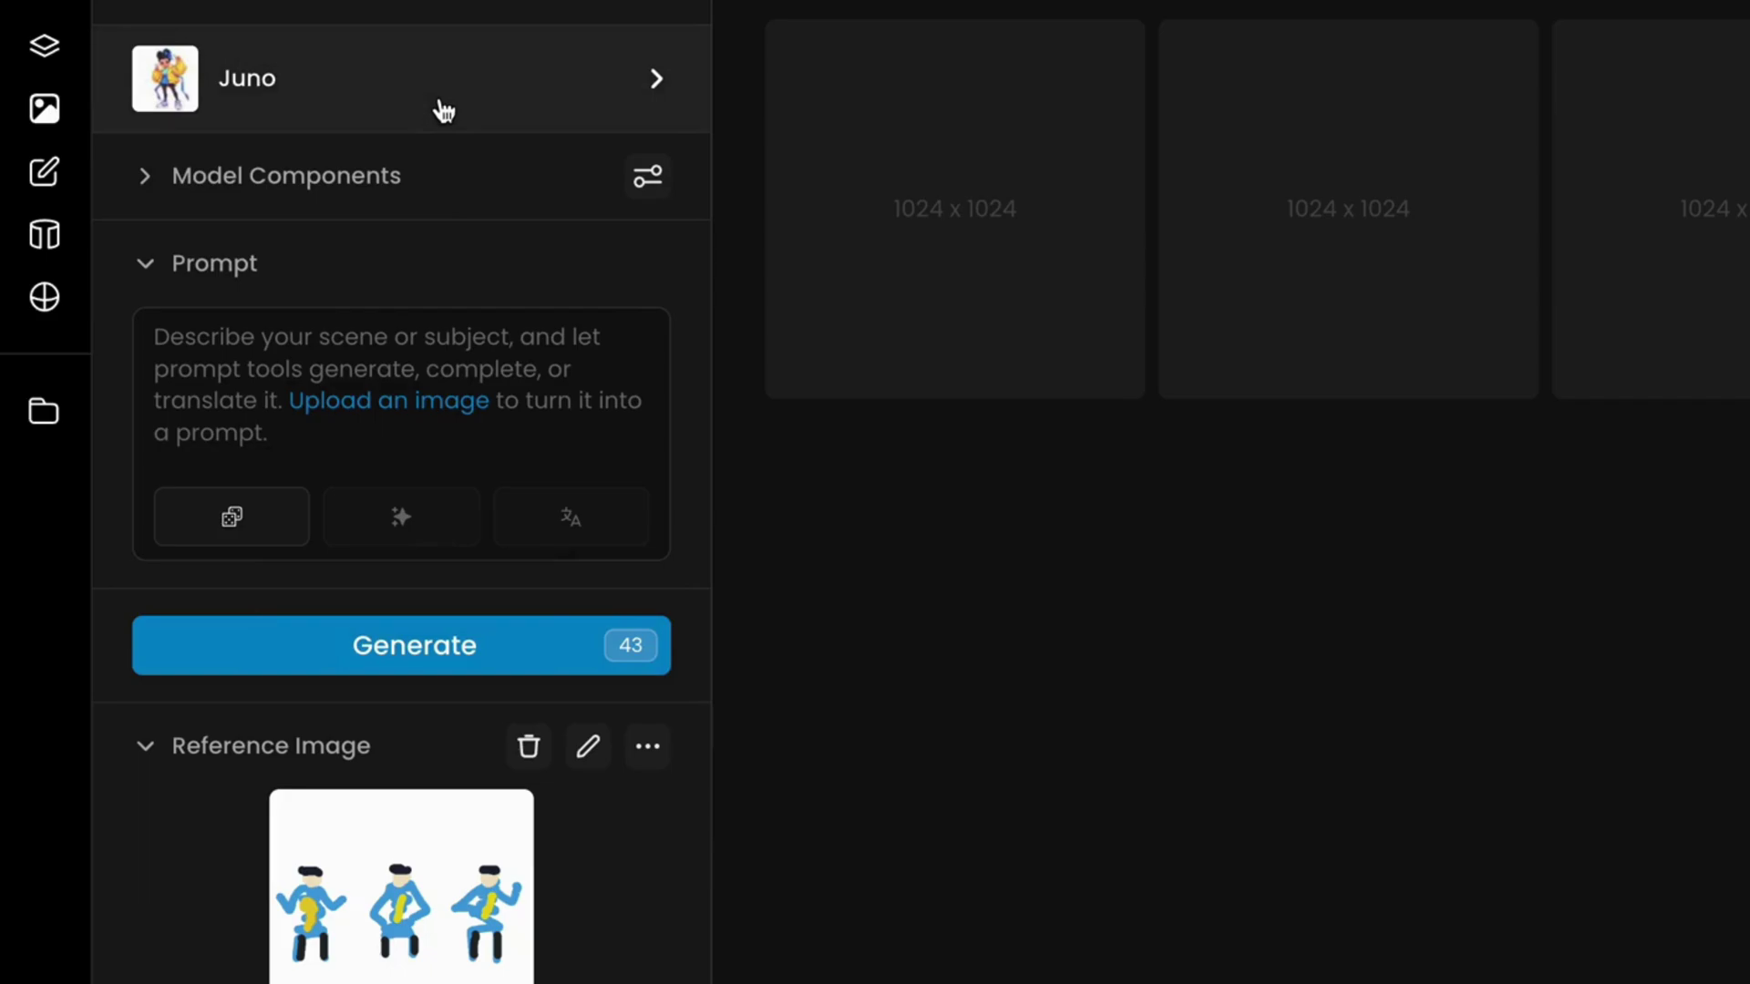
Write a prompt beginning 'A girl', accept the suggested completion, and generate images.
{"action": "left_click", "coordinate": [420, 359]}
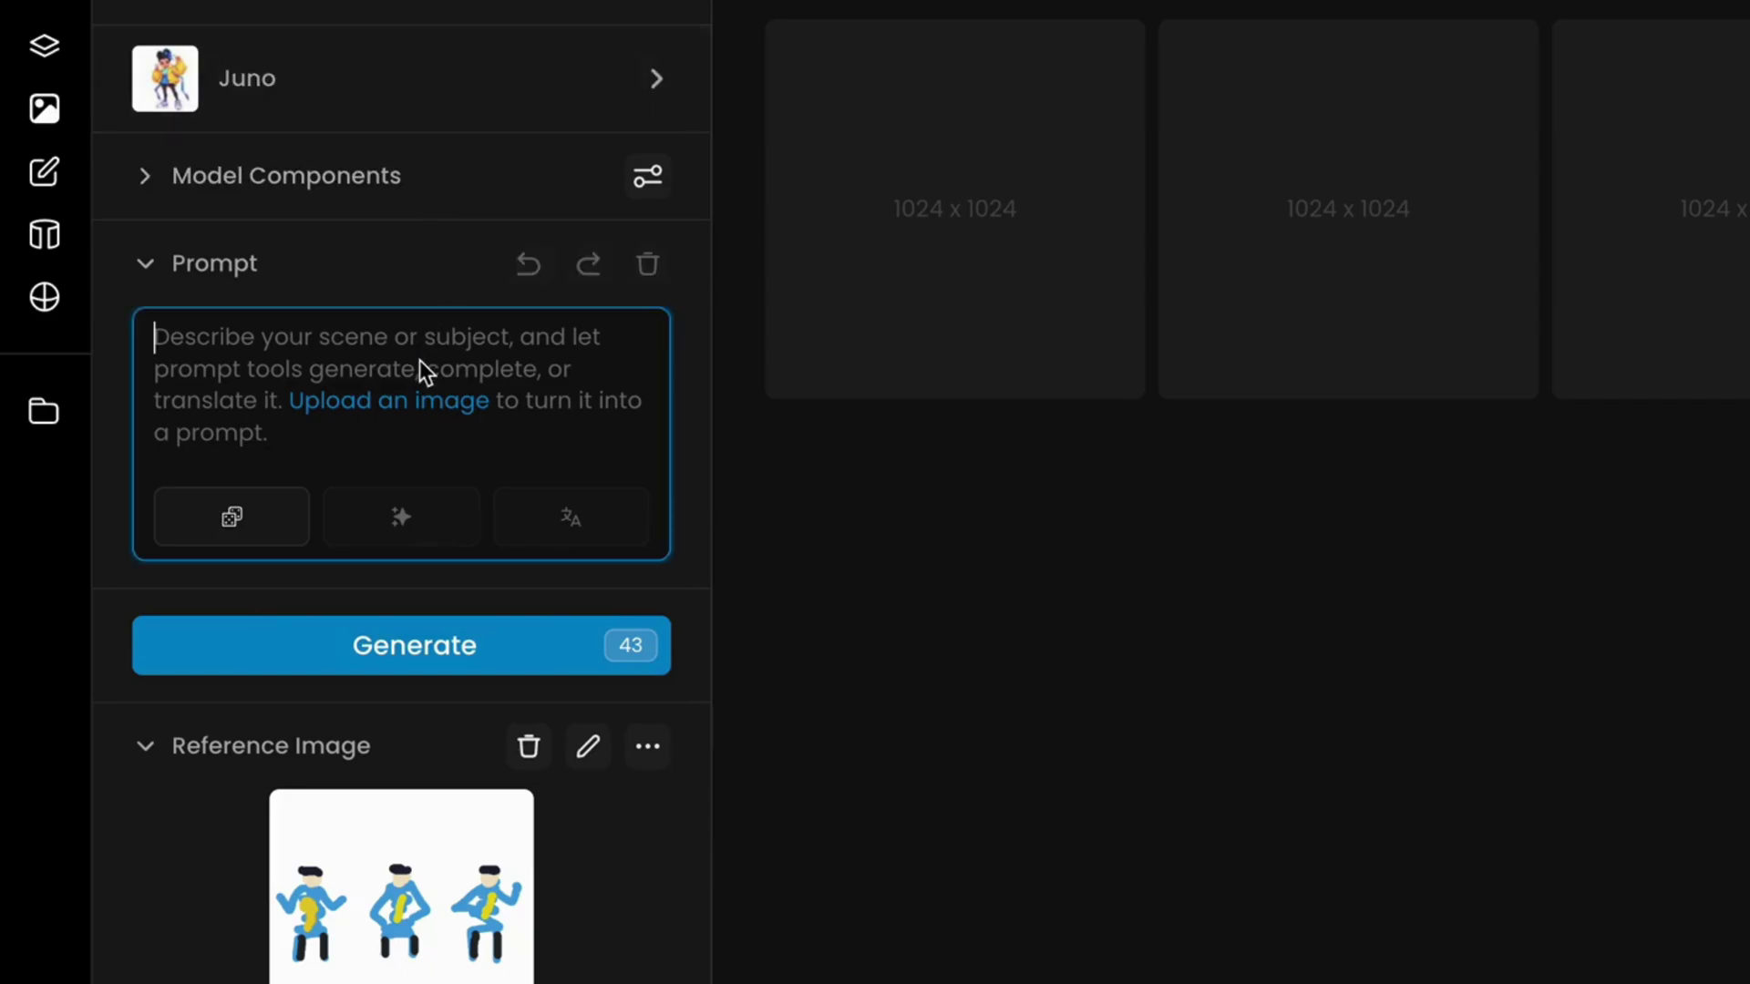
{"action": "type", "text": "A "}
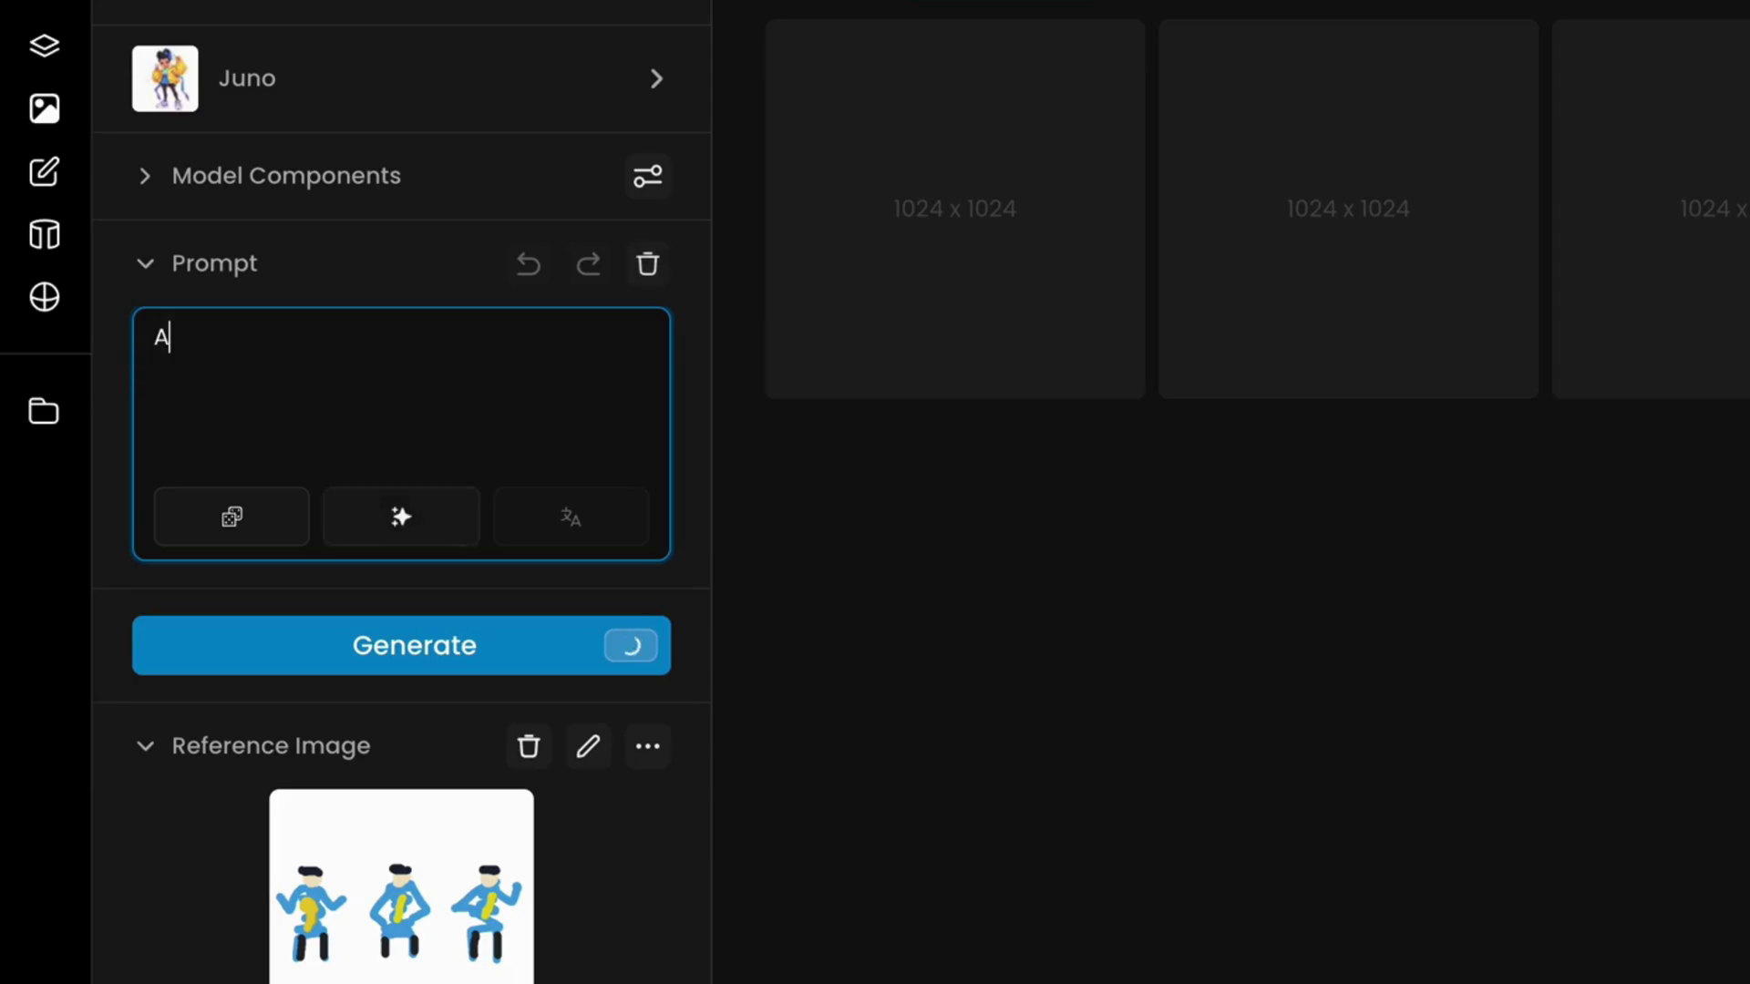
{"action": "type", "text": "girl"}
{"action": "key", "text": "Tab"}
{"action": "type", "text": "ba"}
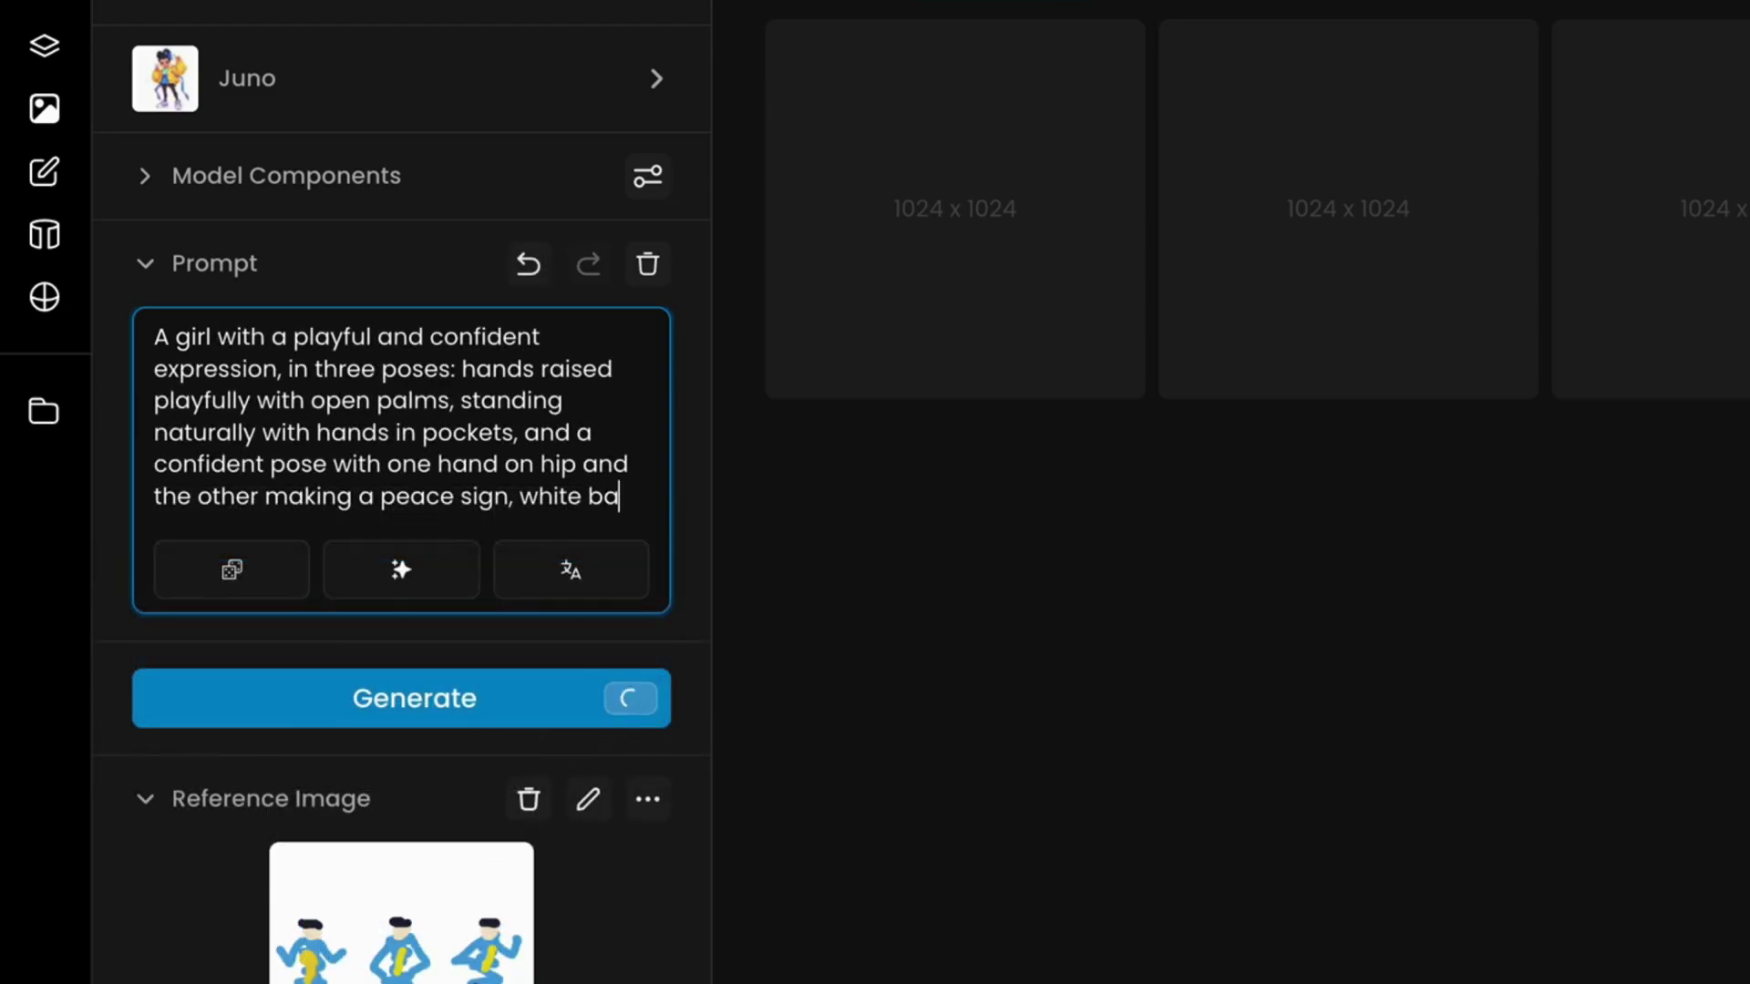
{"action": "type", "text": "ckground"}
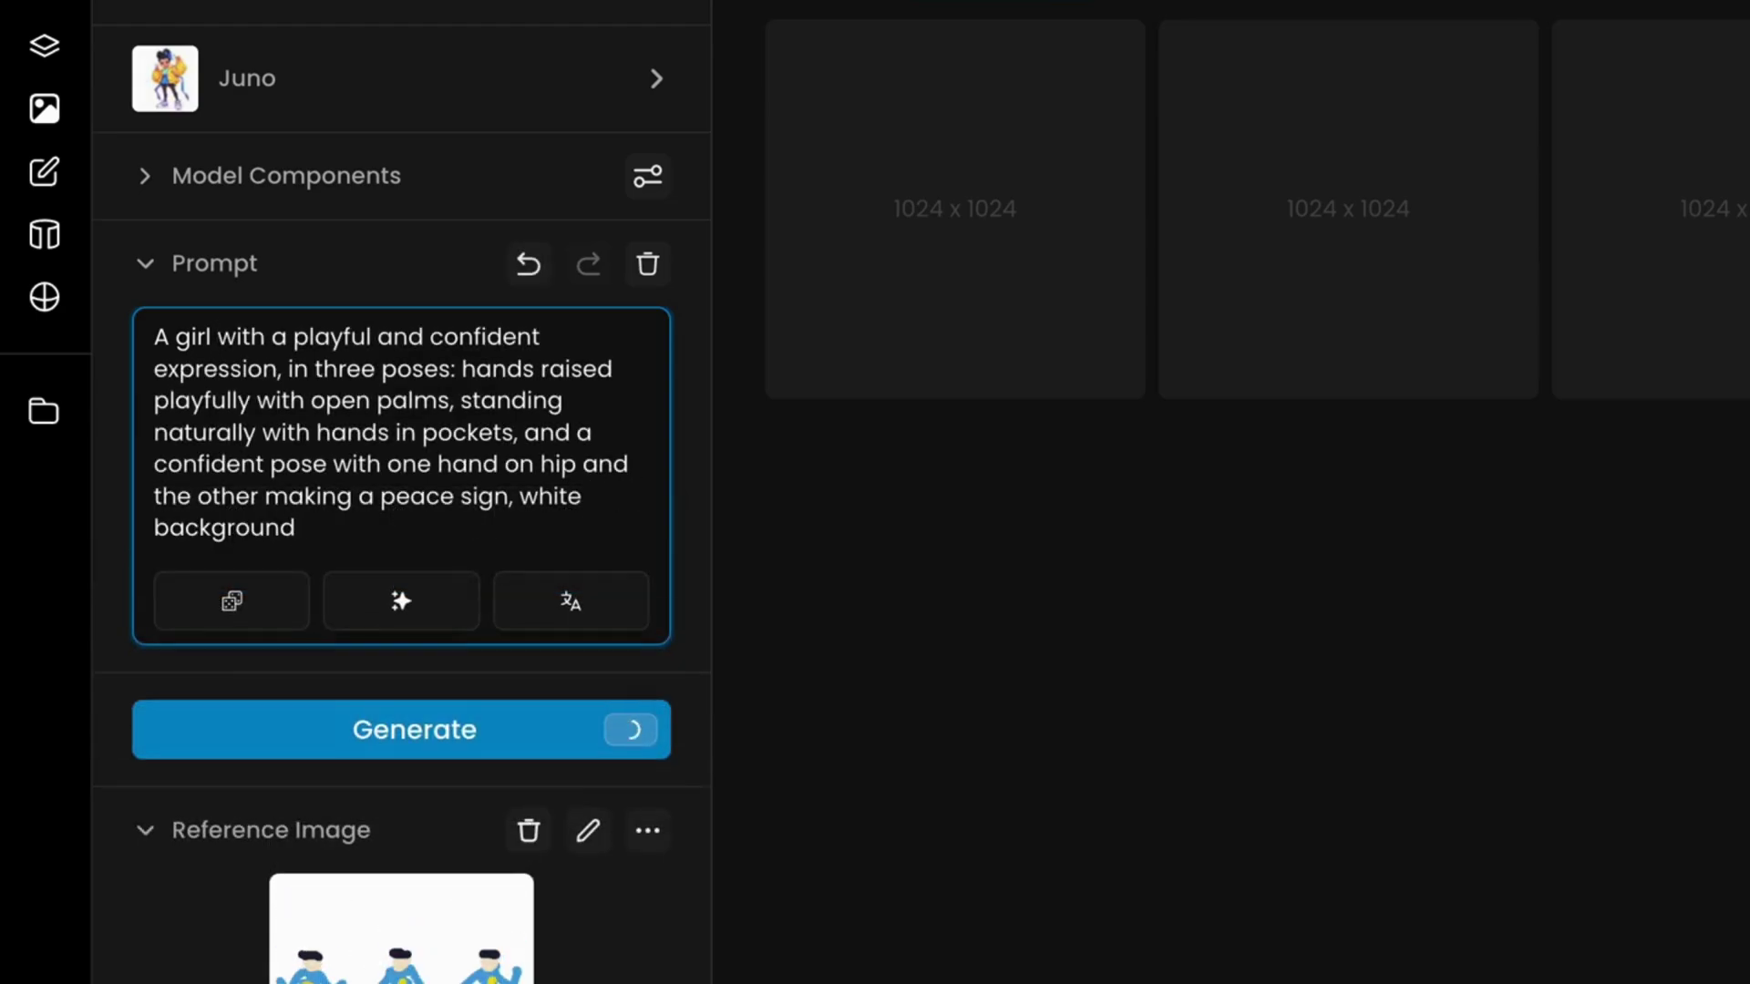
{"action": "left_click", "coordinate": [149, 726]}
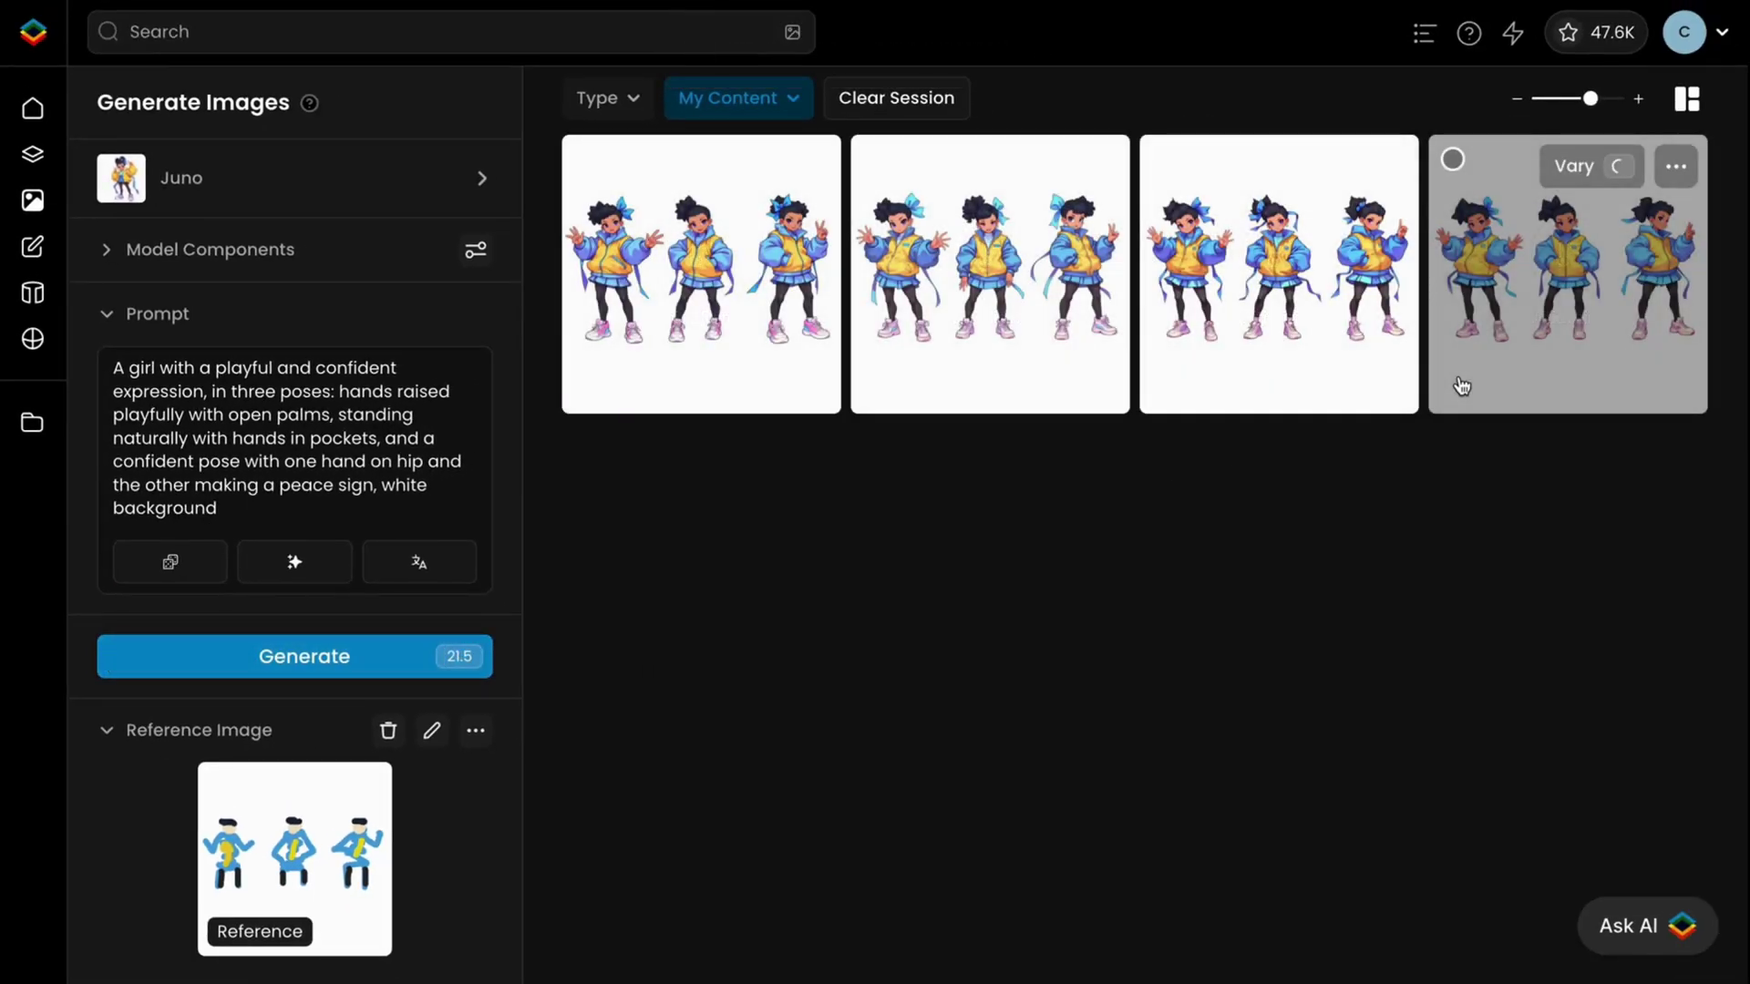
Browse the generated three-pose sheets full-size, then return to the gallery.
{"action": "left_click", "coordinate": [1457, 379]}
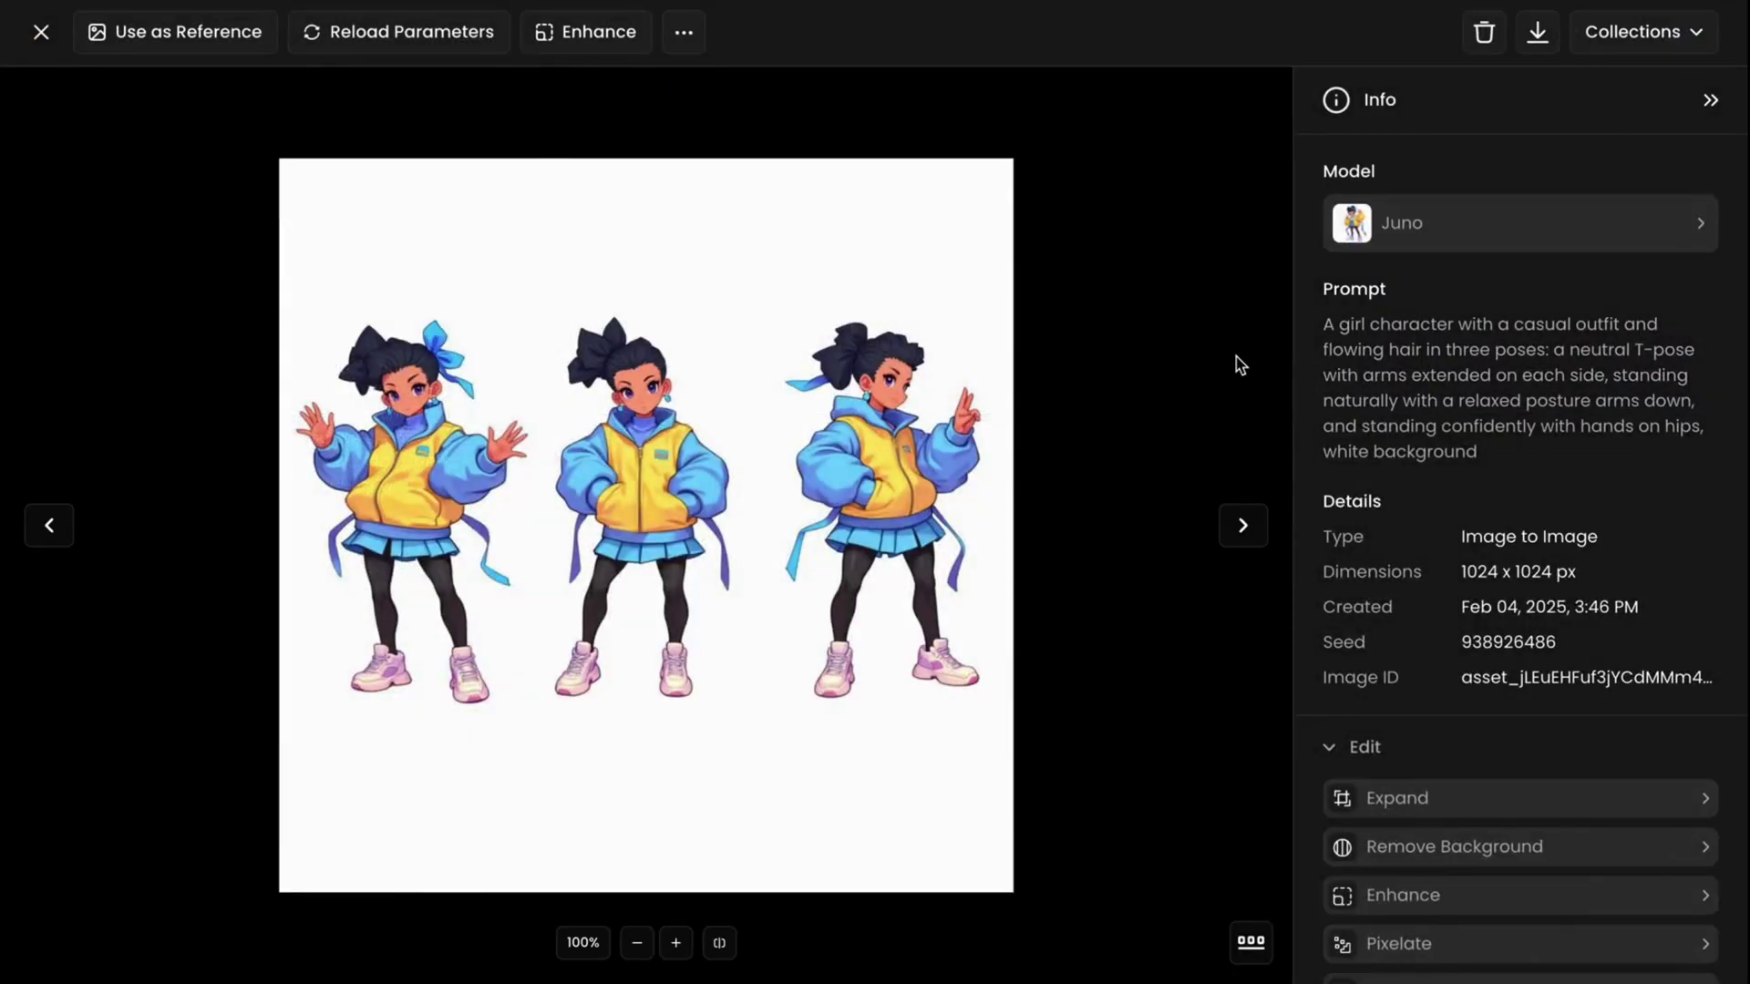
{"action": "key", "text": "Left"}
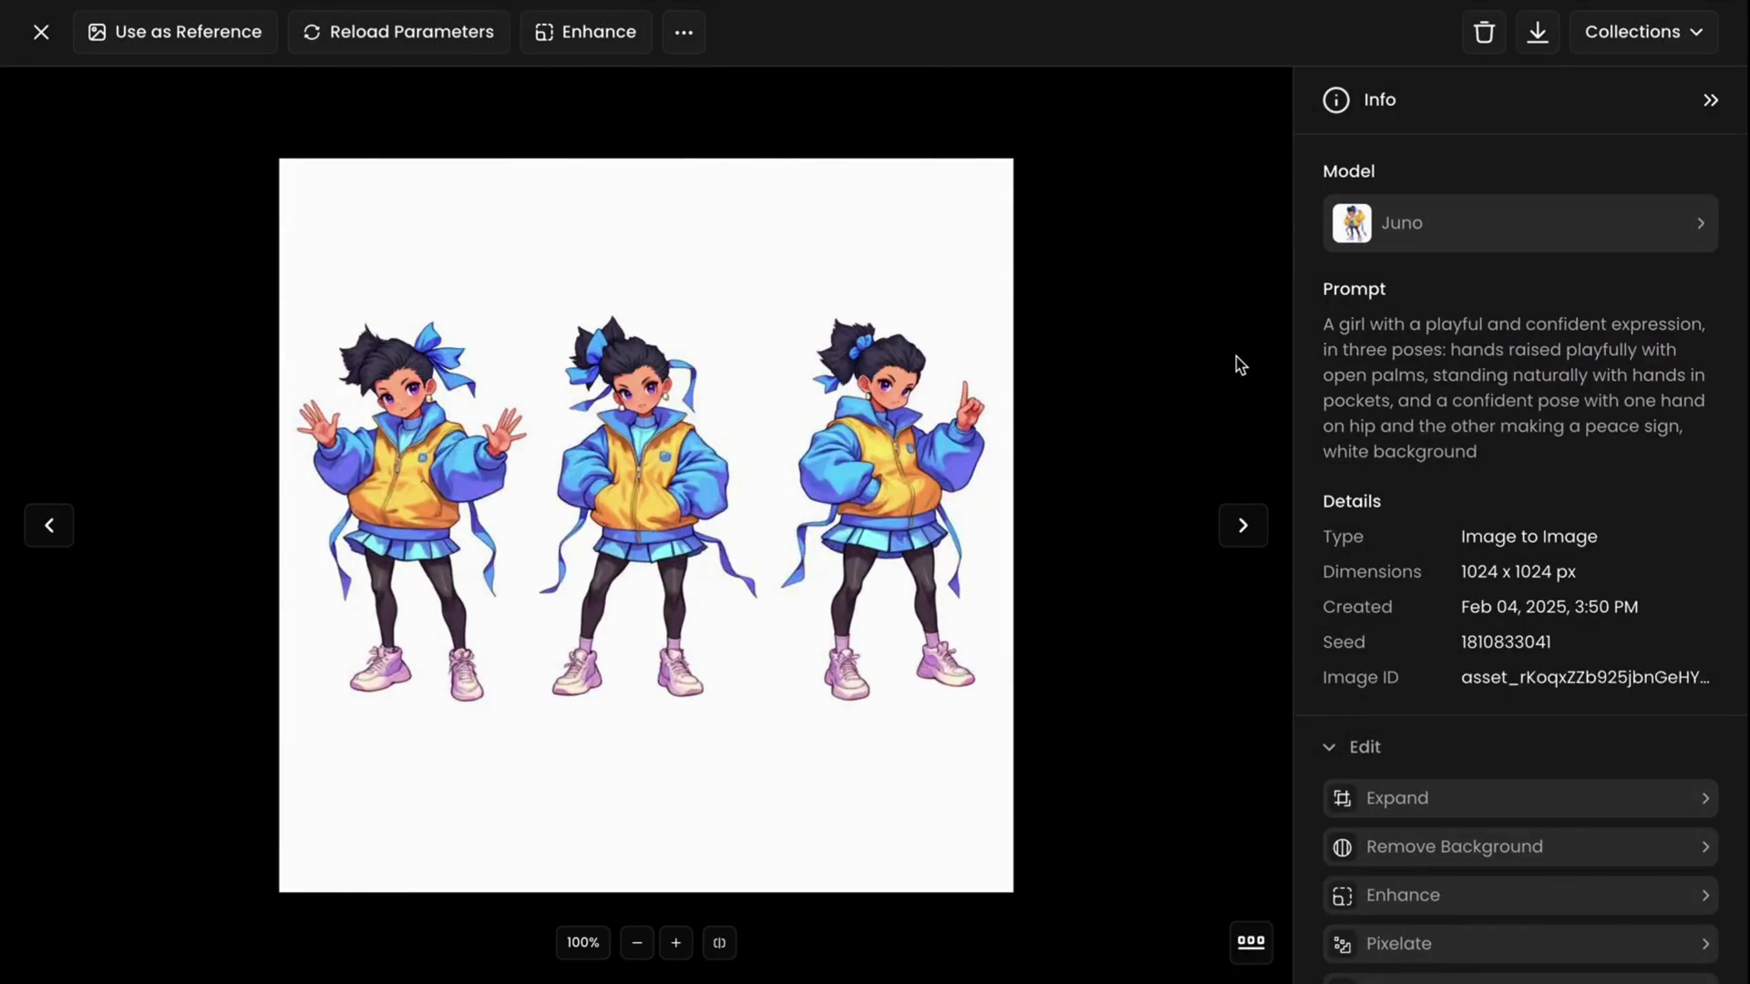
{"action": "key", "text": "Right"}
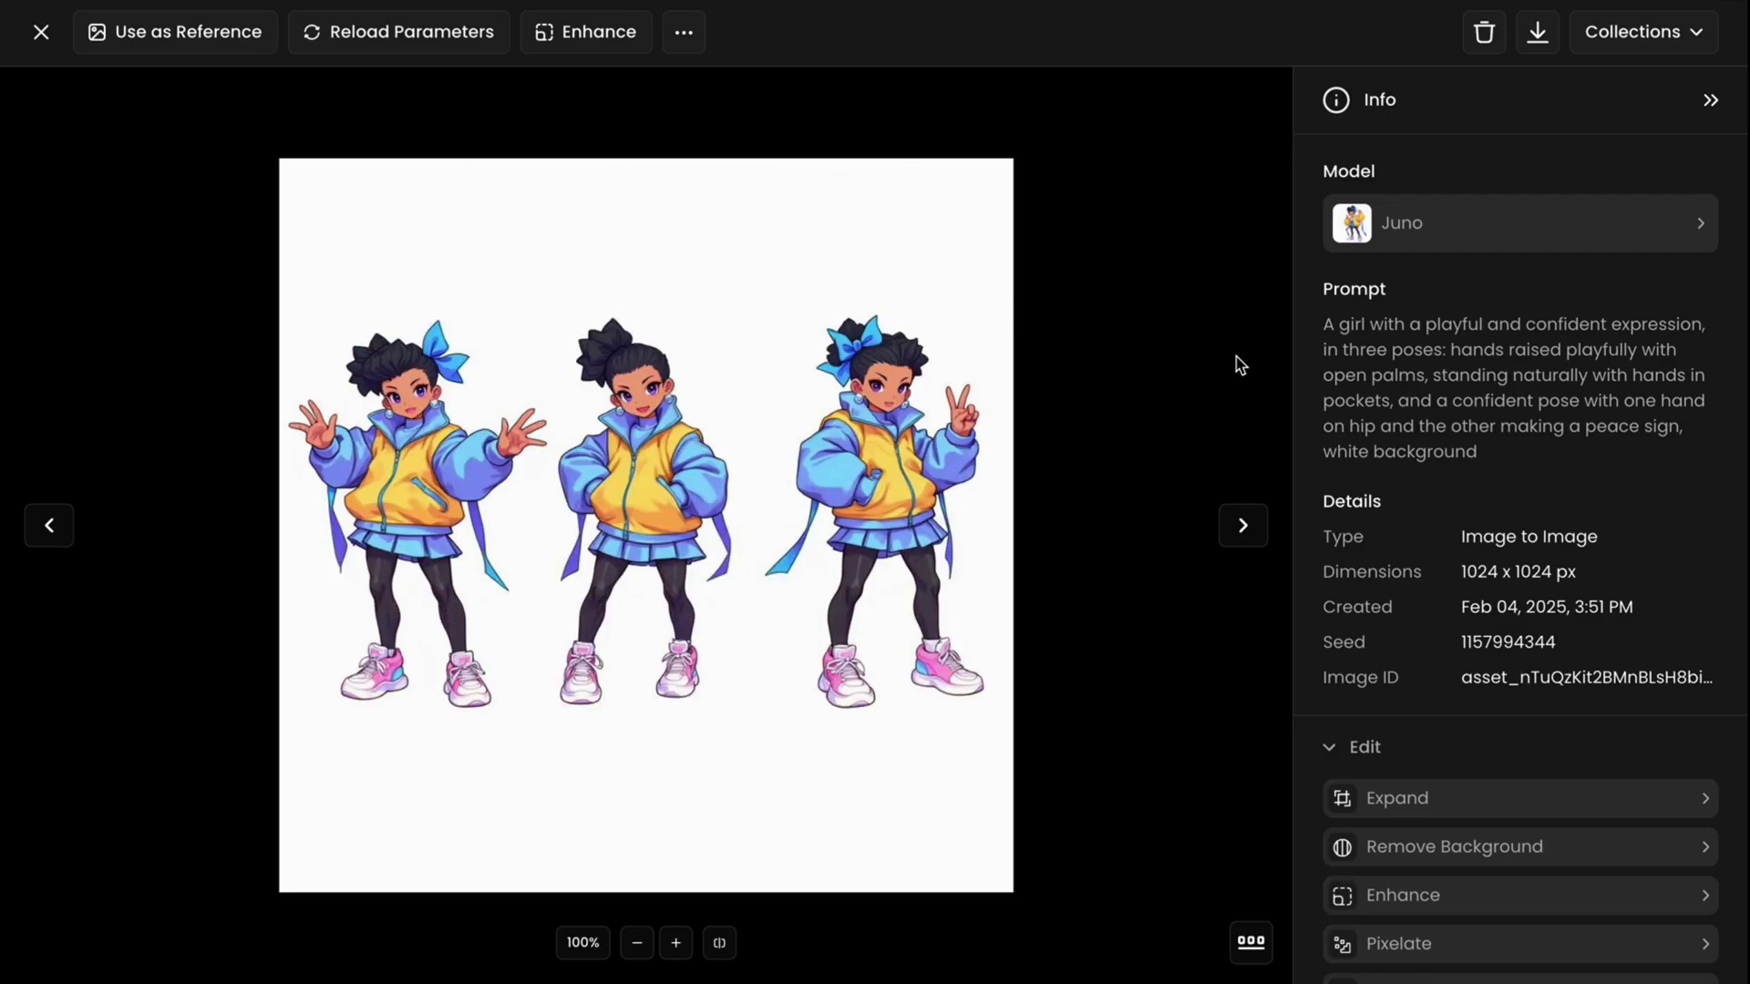
{"action": "left_click", "coordinate": [41, 31]}
{"action": "scroll", "coordinate": [388, 729], "scroll_direction": "down", "scroll_amount": 4}
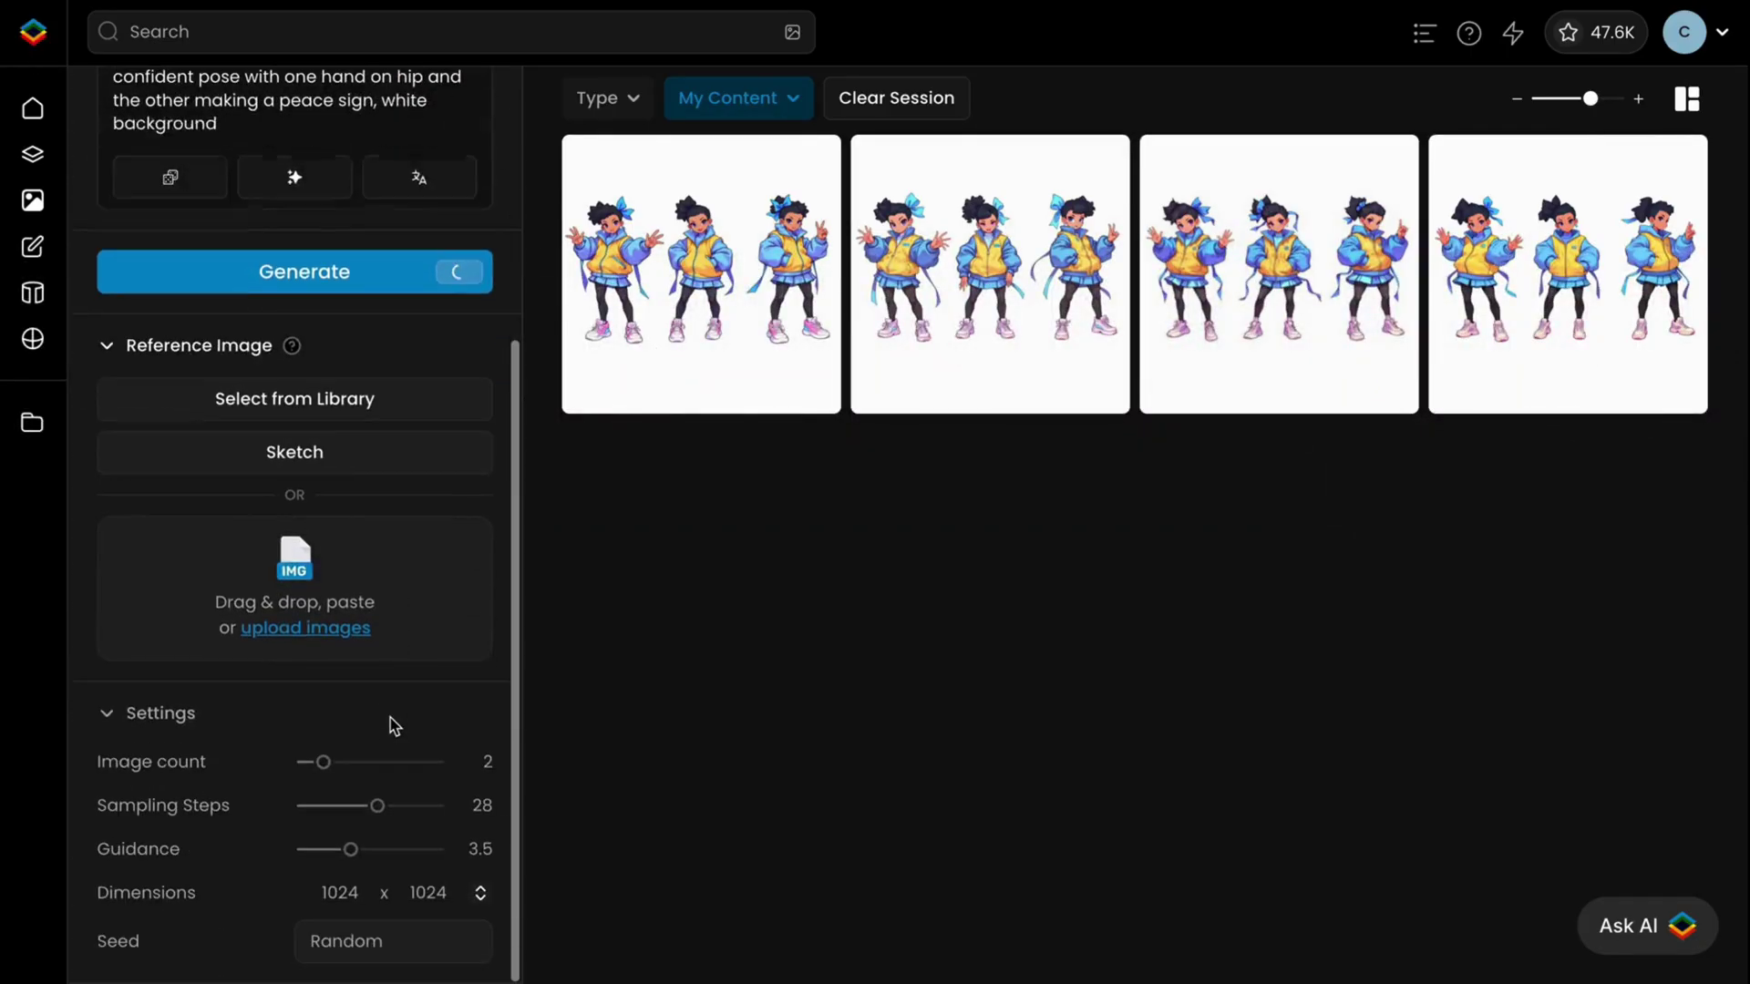
Sketch three figures with red hoods, tan faces and dark brown bodies.
{"action": "left_click", "coordinate": [371, 456]}
{"action": "mouse_move", "coordinate": [656, 480]}
{"action": "left_mouse_down"}
{"action": "mouse_move", "coordinate": [613, 500]}
{"action": "mouse_move", "coordinate": [597, 552]}
{"action": "mouse_move", "coordinate": [703, 506]}
{"action": "mouse_move", "coordinate": [717, 570]}
{"action": "left_mouse_up"}
{"action": "mouse_move", "coordinate": [866, 482]}
{"action": "left_mouse_down"}
{"action": "mouse_move", "coordinate": [899, 495]}
{"action": "mouse_move", "coordinate": [918, 547]}
{"action": "mouse_move", "coordinate": [1094, 391]}
{"action": "left_mouse_up"}
{"action": "left_click", "coordinate": [1041, 806]}
{"action": "left_click", "coordinate": [948, 638]}
{"action": "mouse_move", "coordinate": [656, 510]}
{"action": "left_mouse_down"}
{"action": "mouse_move", "coordinate": [875, 510]}
{"action": "mouse_move", "coordinate": [1084, 474]}
{"action": "left_mouse_up"}
Apply the hooded sketch as the reference and lower its influence to 14.
{"action": "left_click", "coordinate": [1154, 891]}
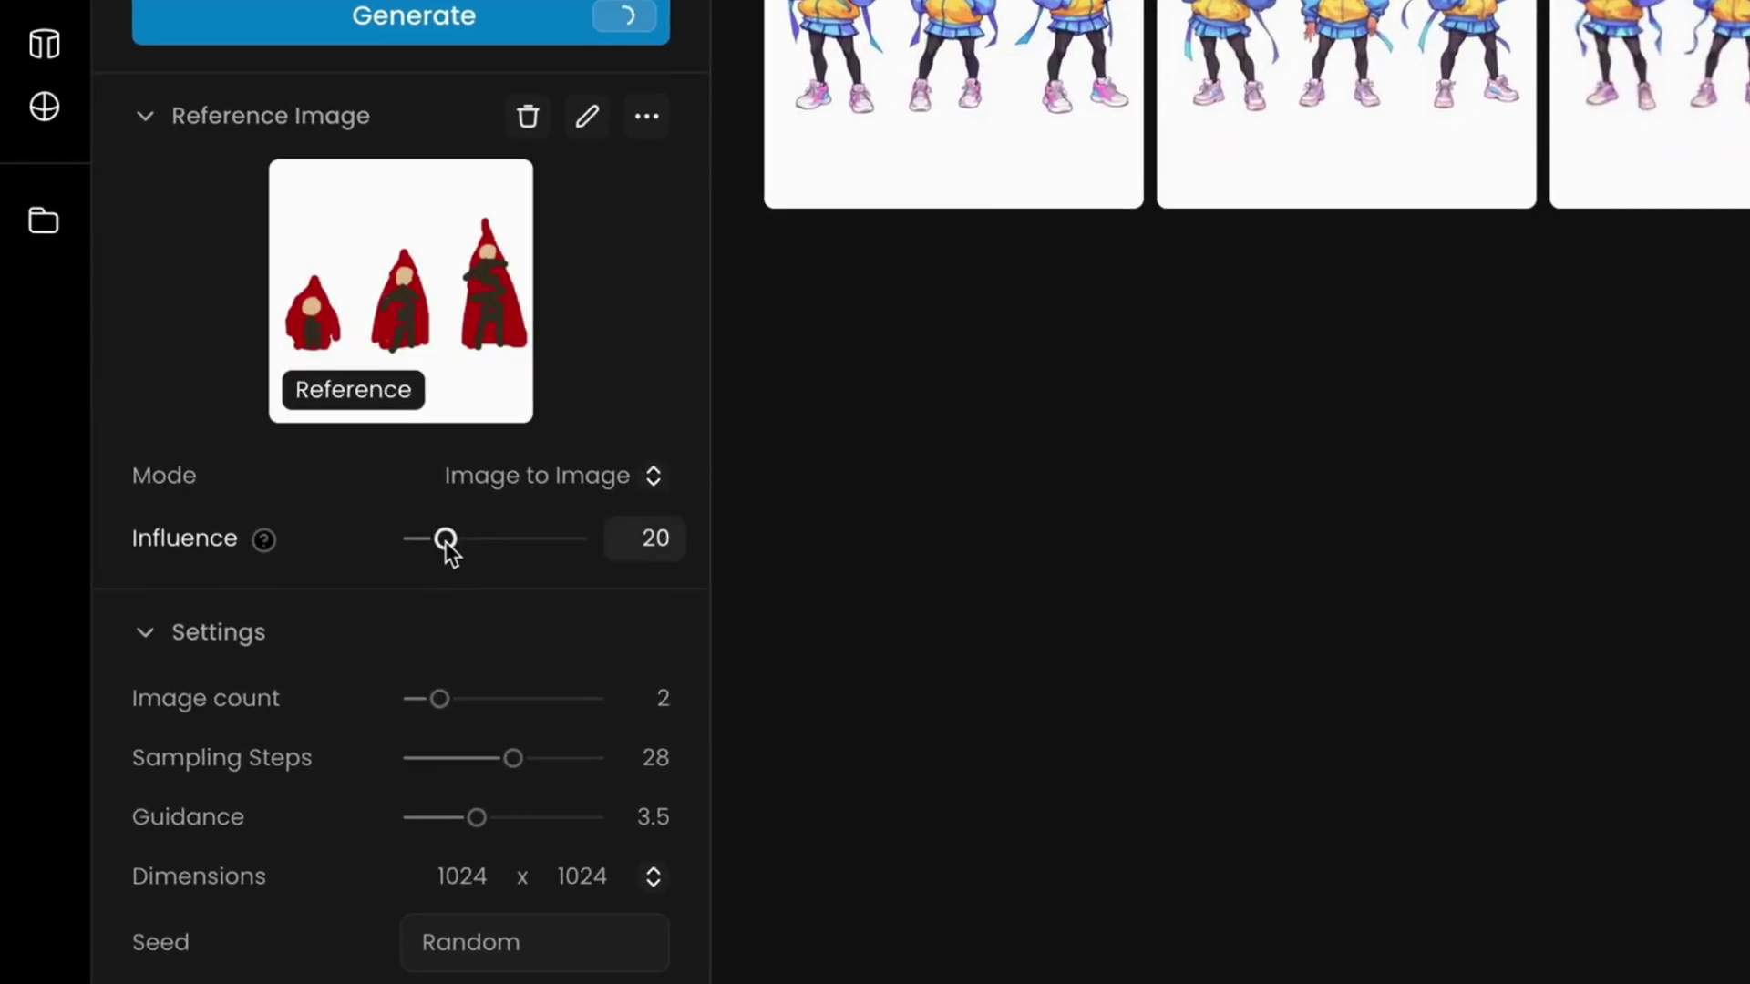
{"action": "left_click_drag", "start_coordinate": [447, 545], "coordinate": [438, 545]}
{"action": "scroll", "coordinate": [437, 547], "scroll_direction": "up", "scroll_amount": 5}
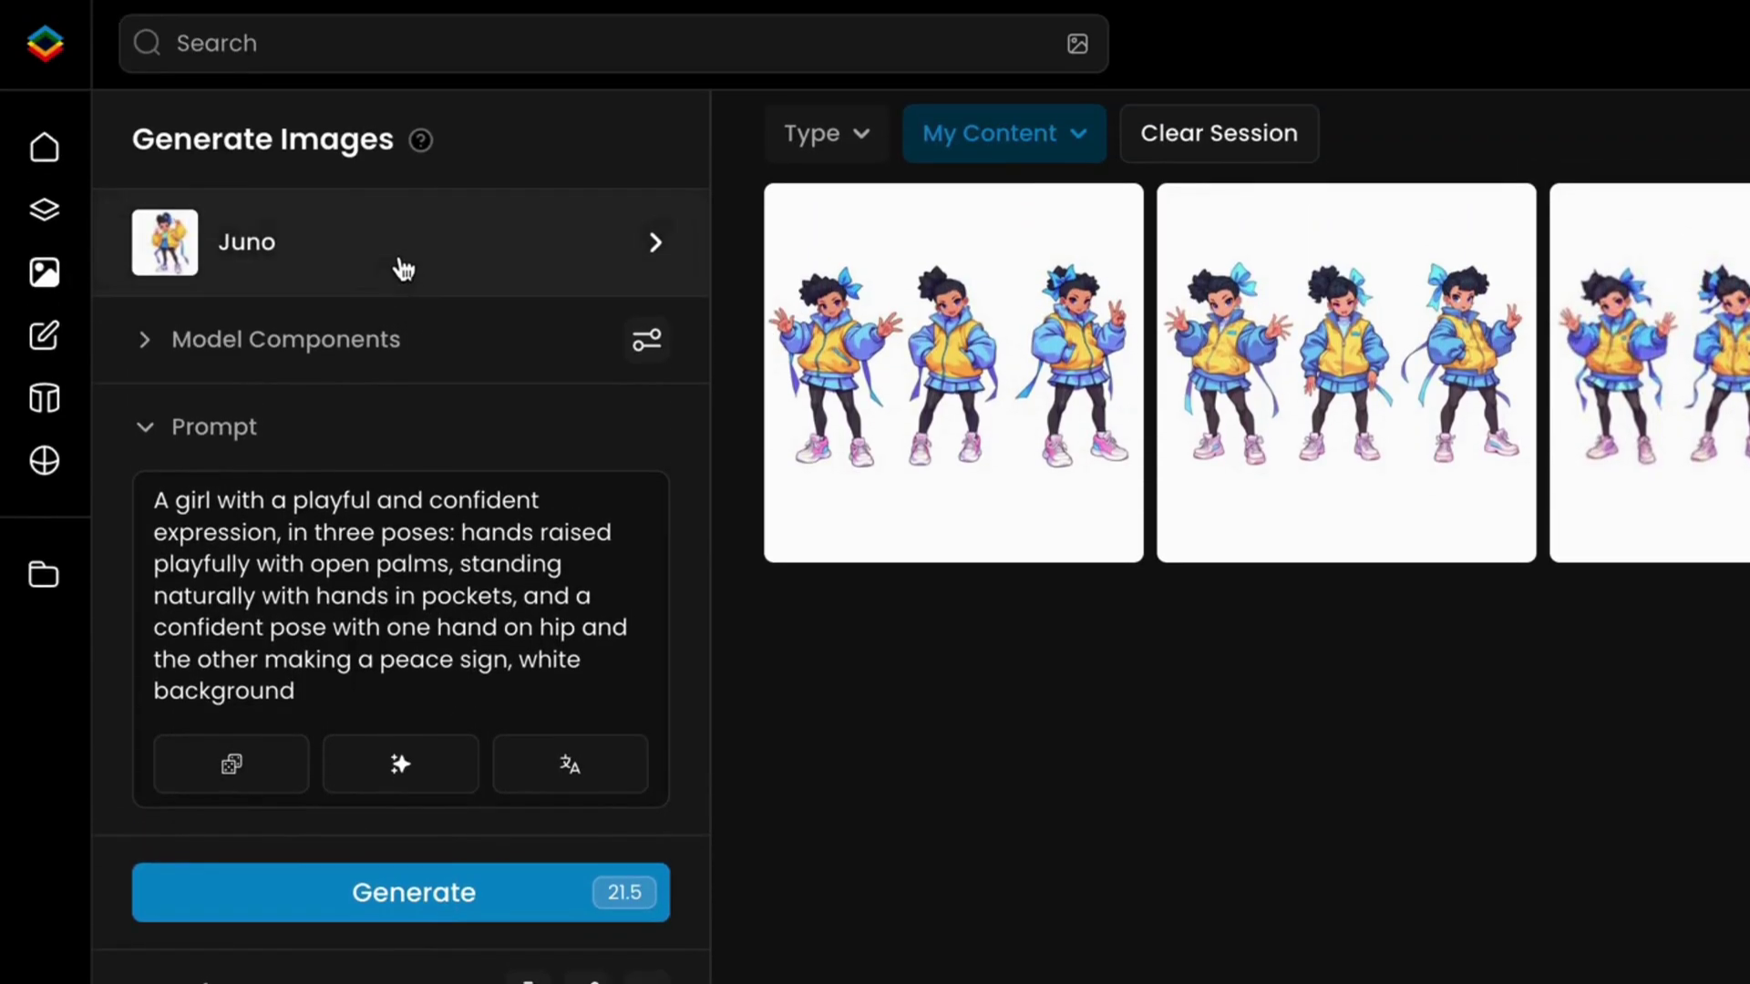
Switch the model to Flux Retro Aesthetics by searching 'retro'.
{"action": "left_click", "coordinate": [403, 269]}
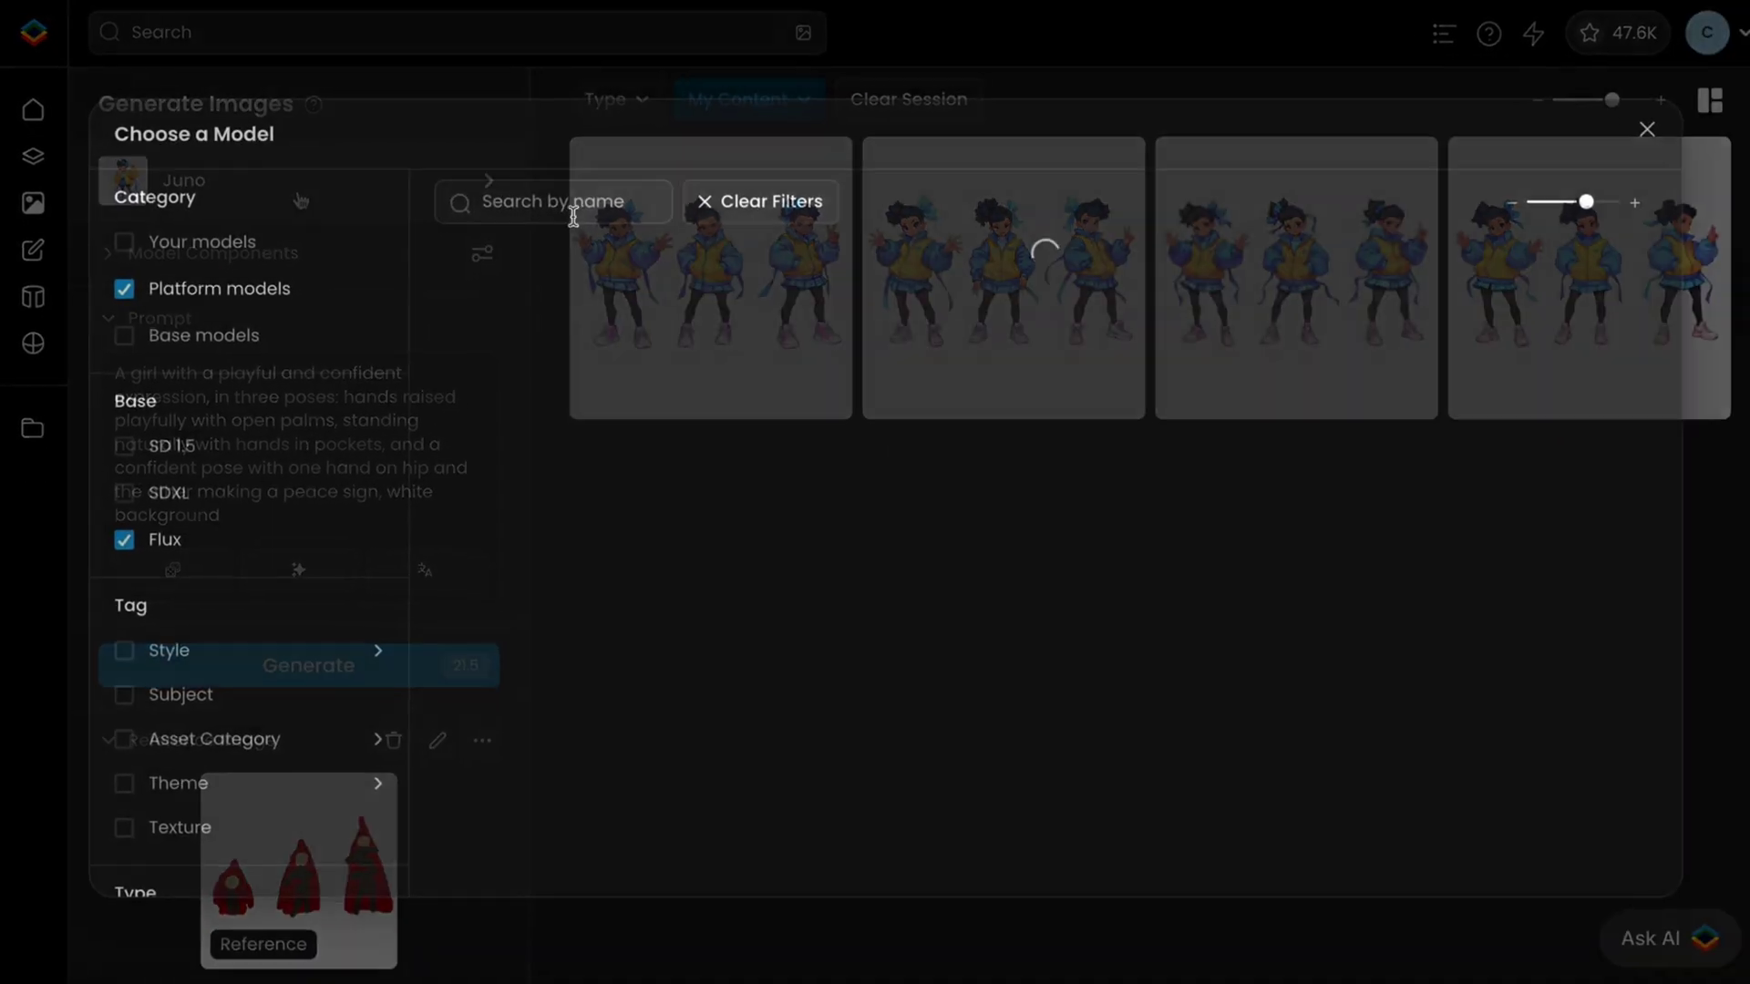
{"action": "type", "text": "retro"}
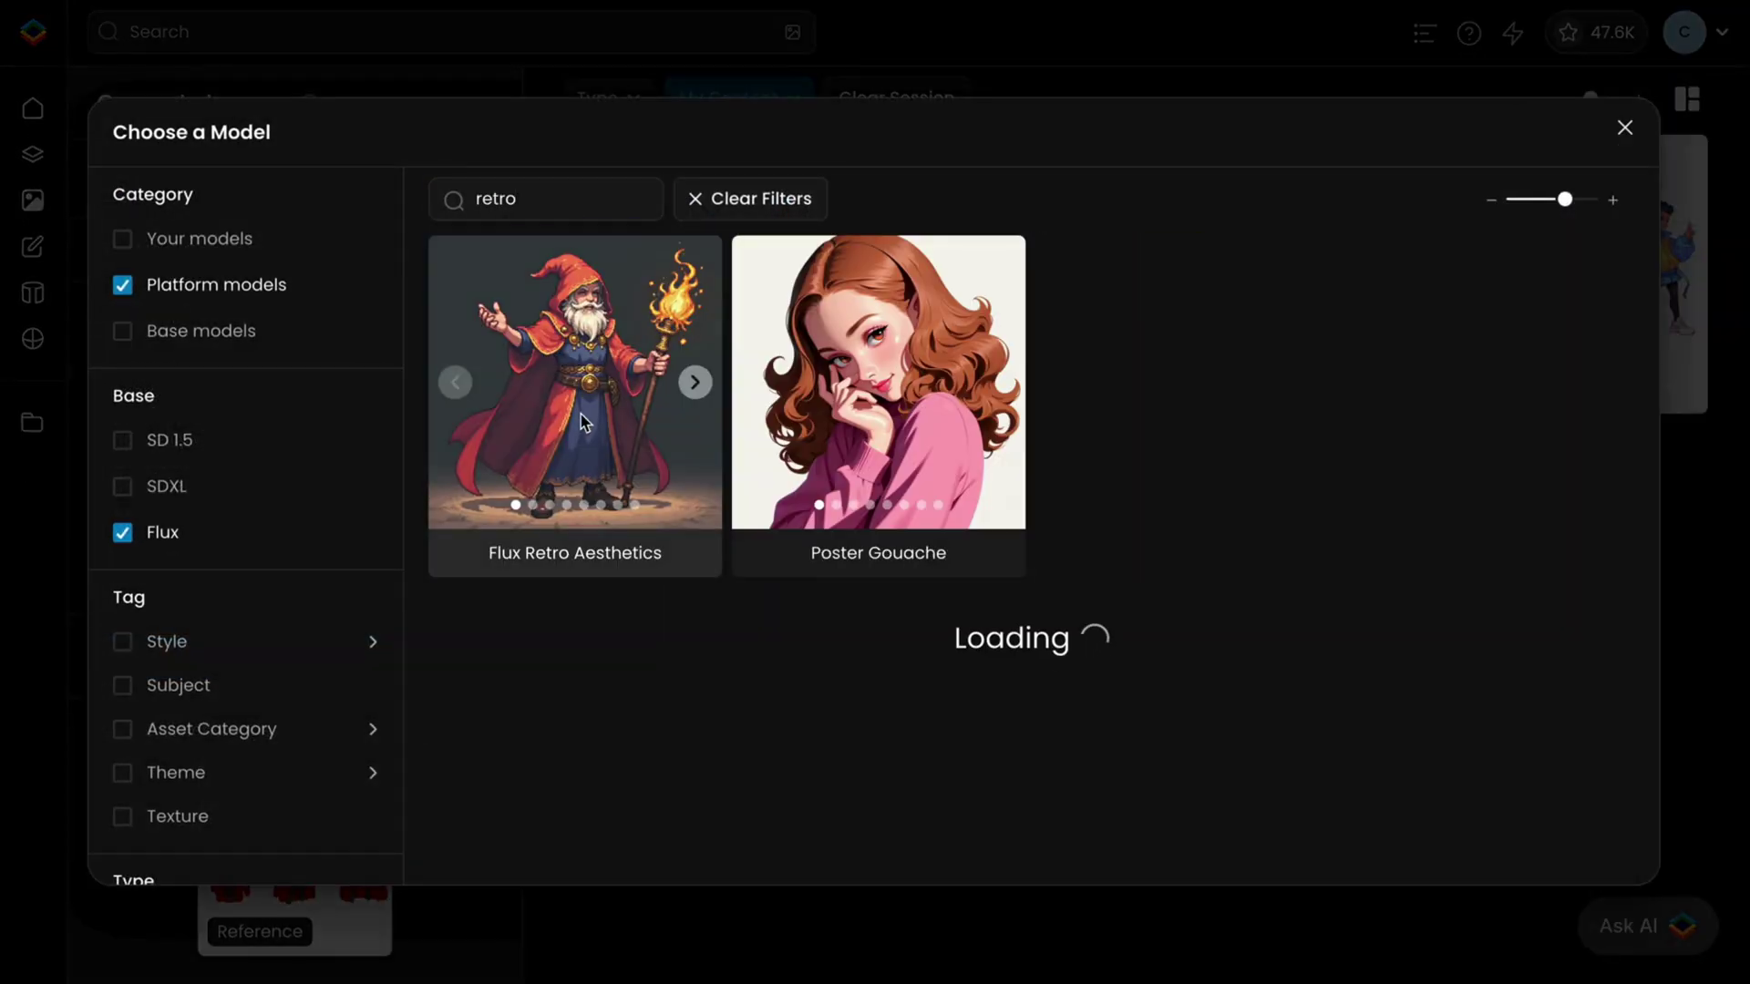
{"action": "left_click", "coordinate": [584, 422]}
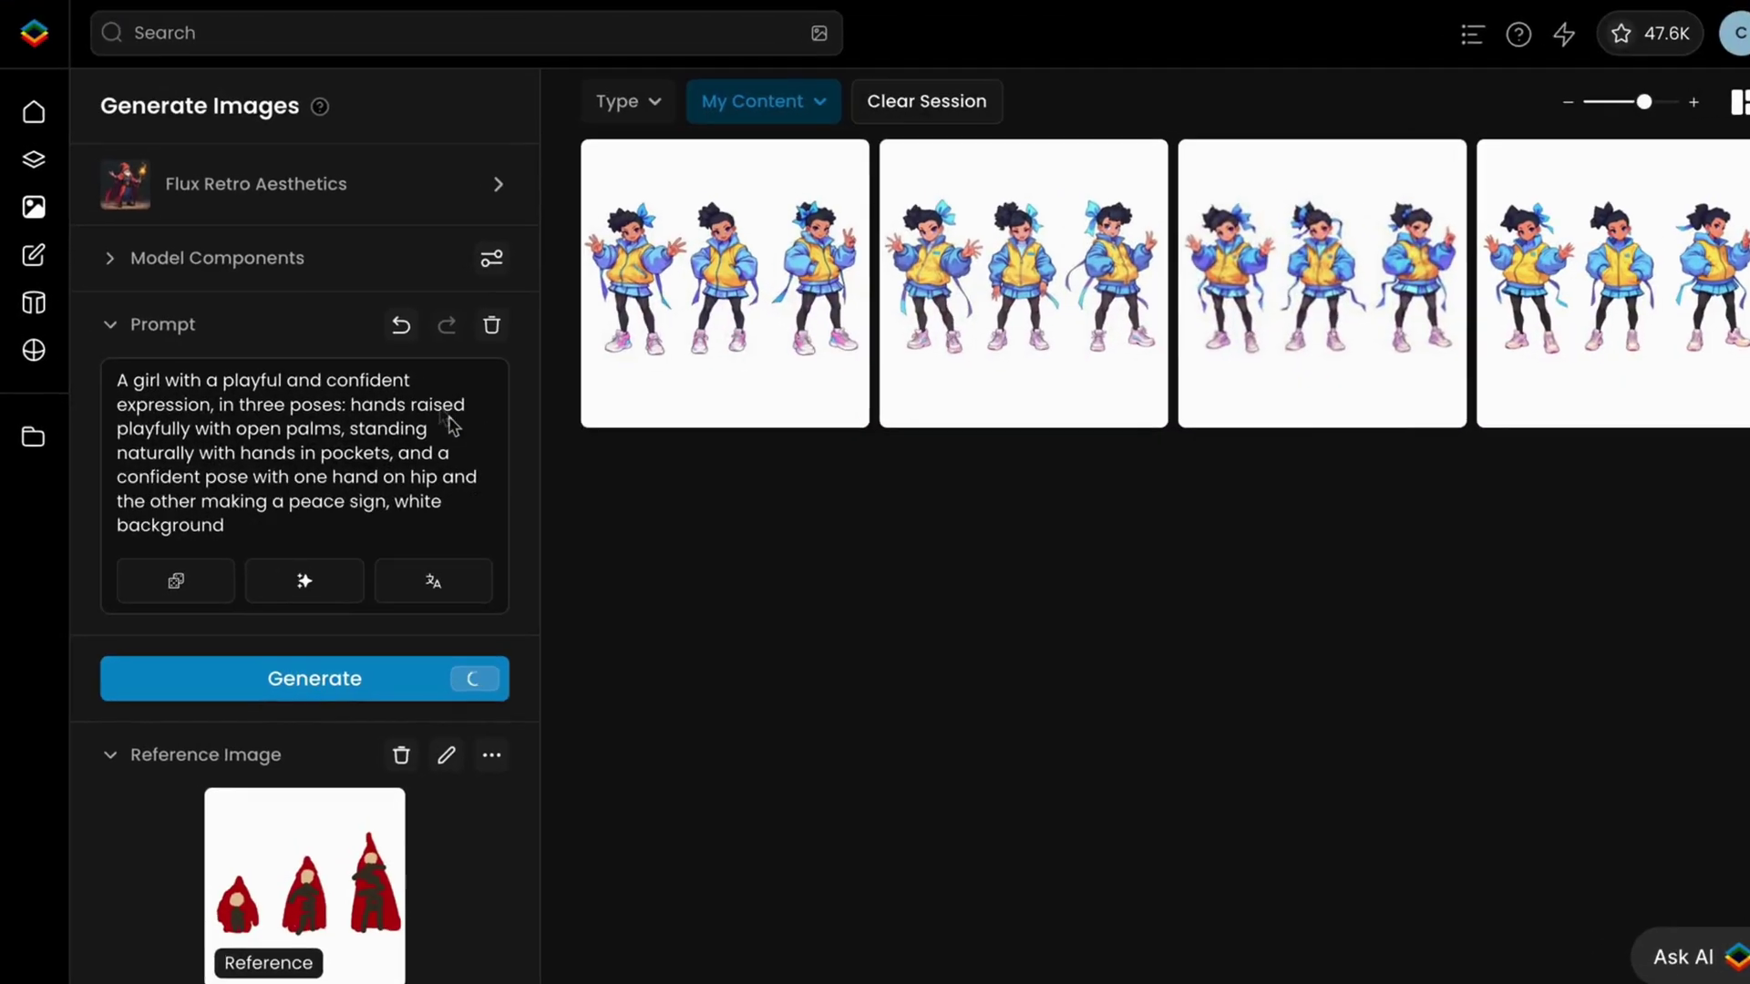
Enter the pixel-art wizard evolving through three stages prompt and generate.
{"action": "left_click", "coordinate": [420, 364]}
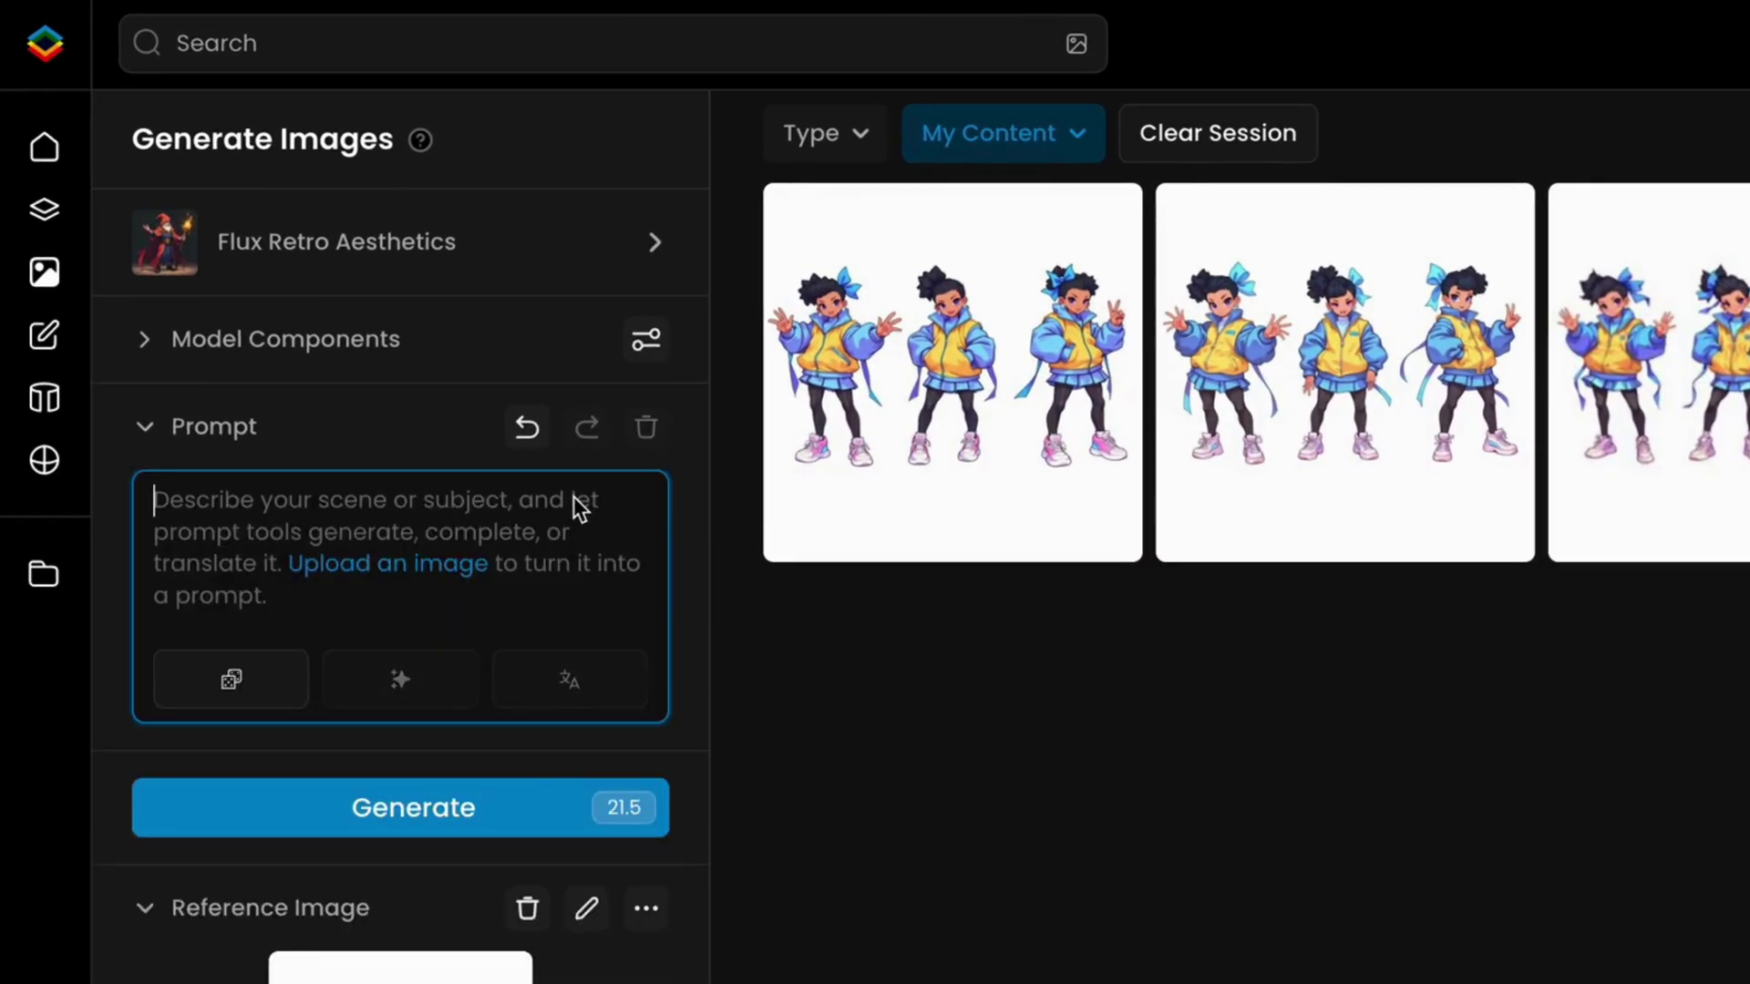
{"action": "type", "text": "Pixel"}
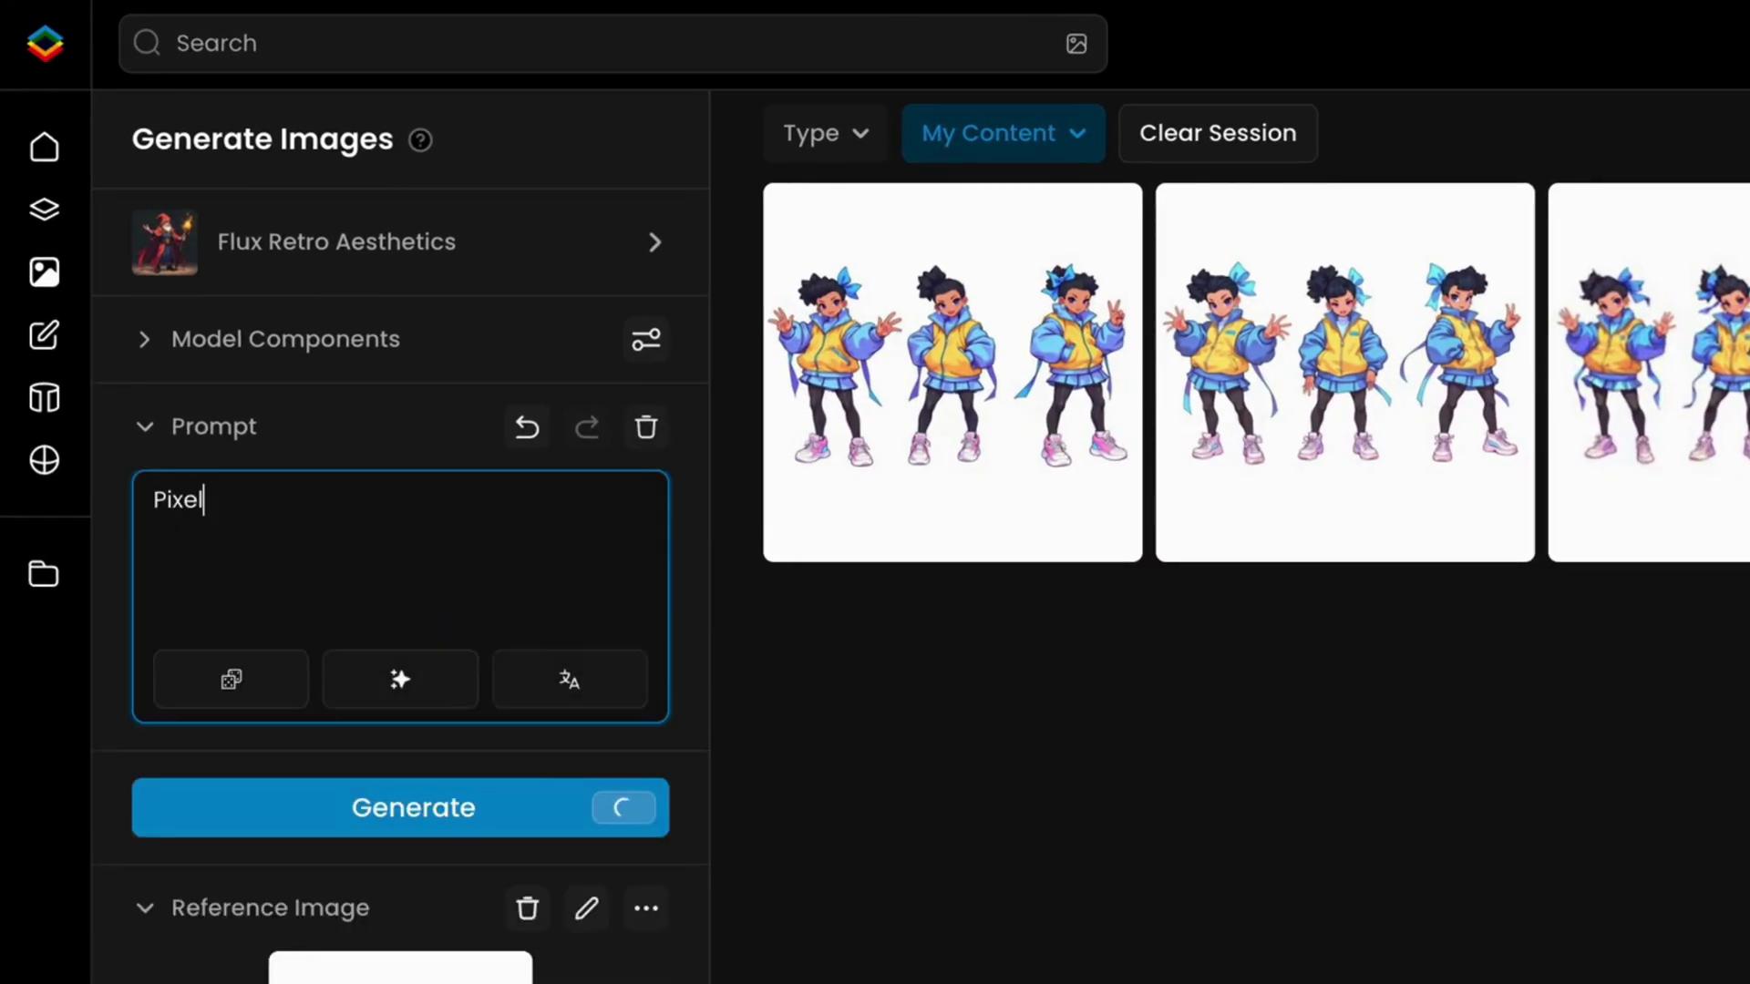
{"action": "type", "text": " art of an enigmatic wizard evolving through three stages: a young apprentice, a powerful mage, and a legendary archmage, white background, retro ga"}
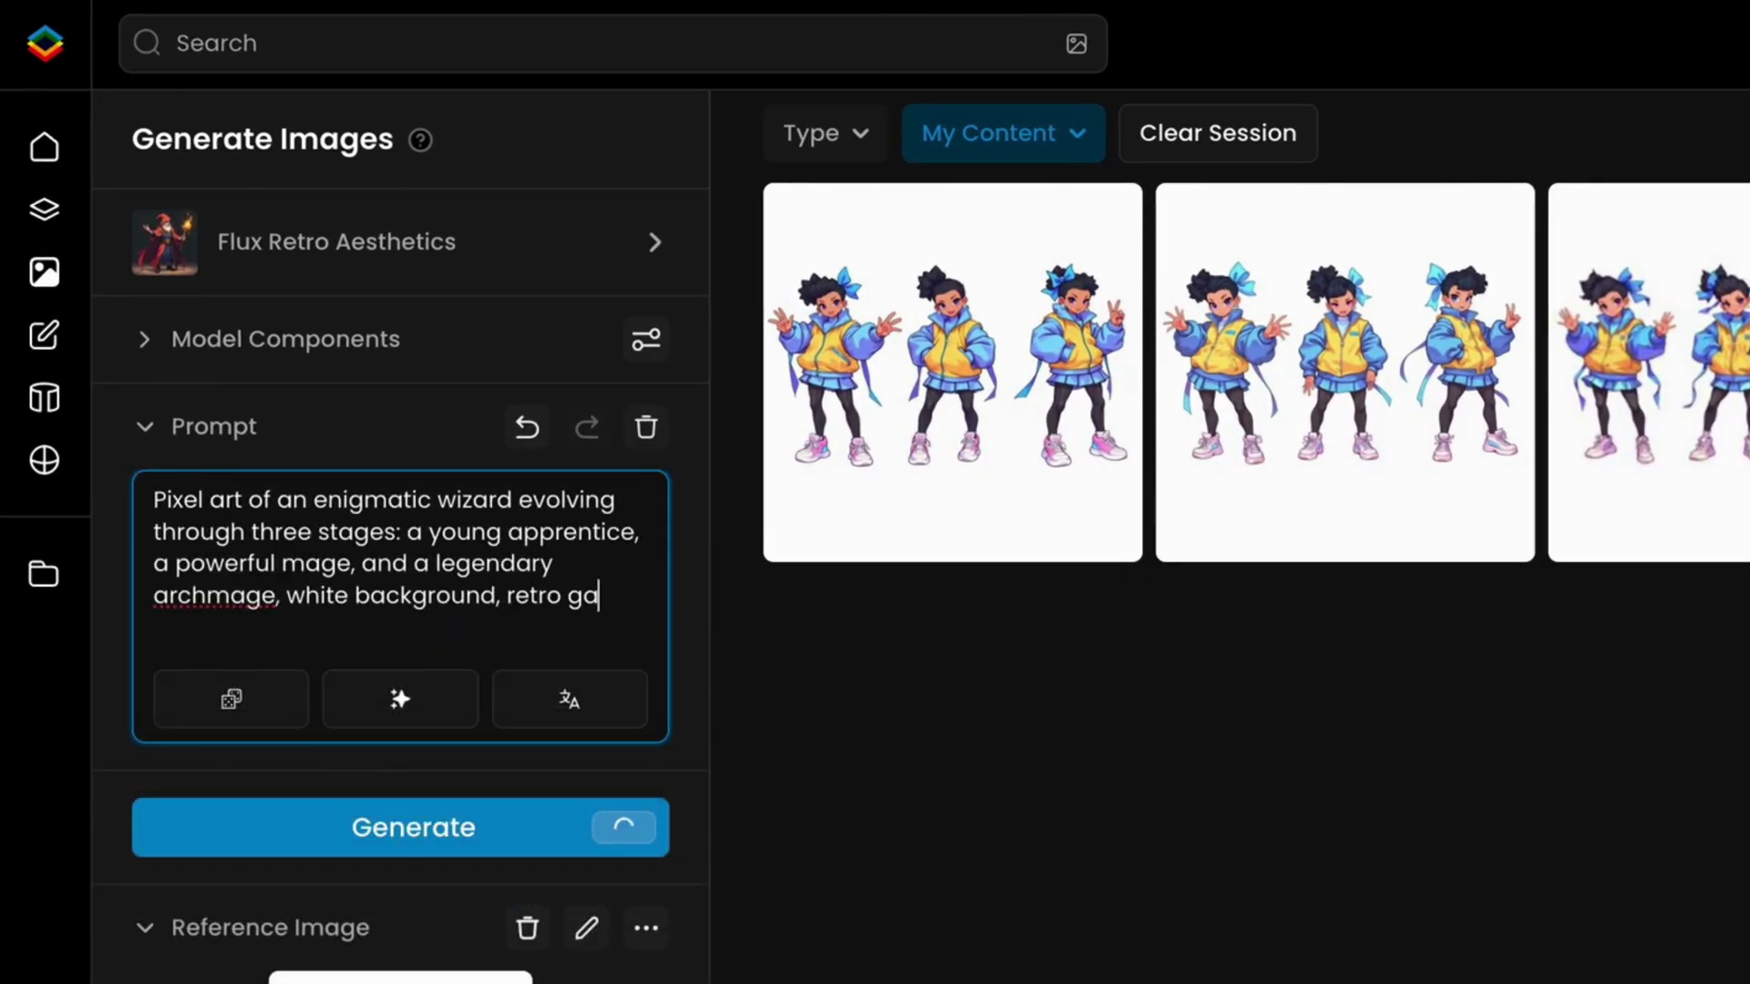
{"action": "type", "text": "me"}
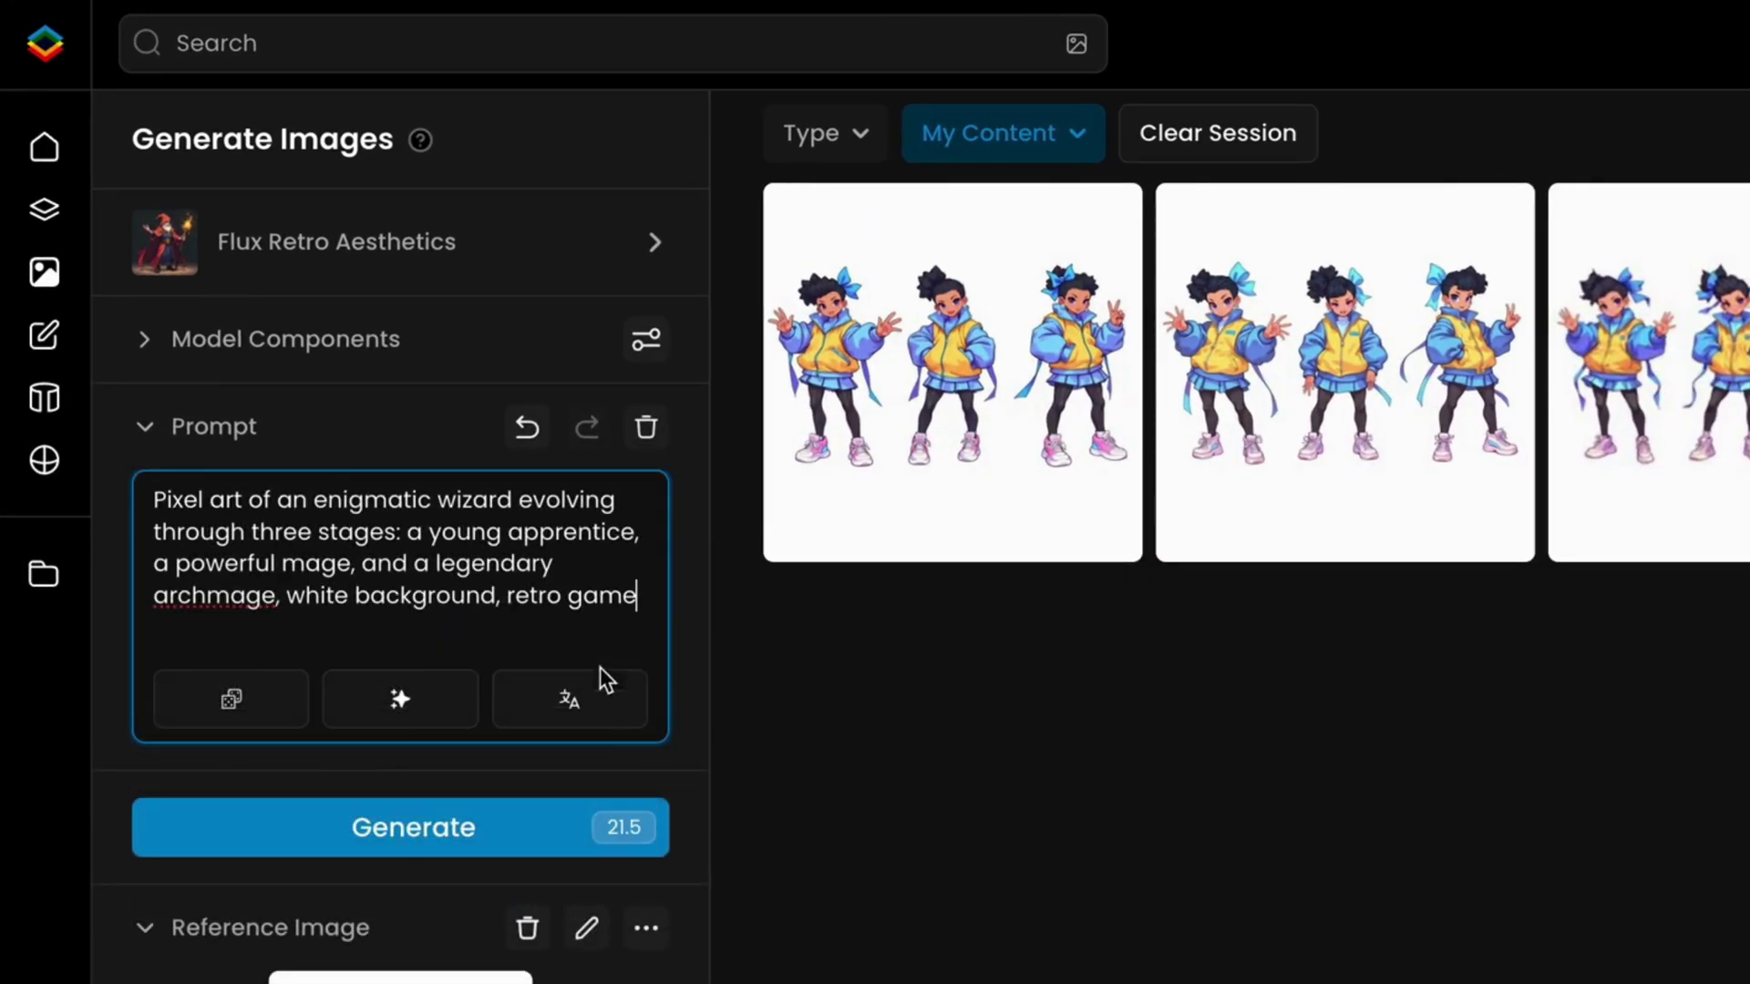
{"action": "left_click", "coordinate": [593, 833]}
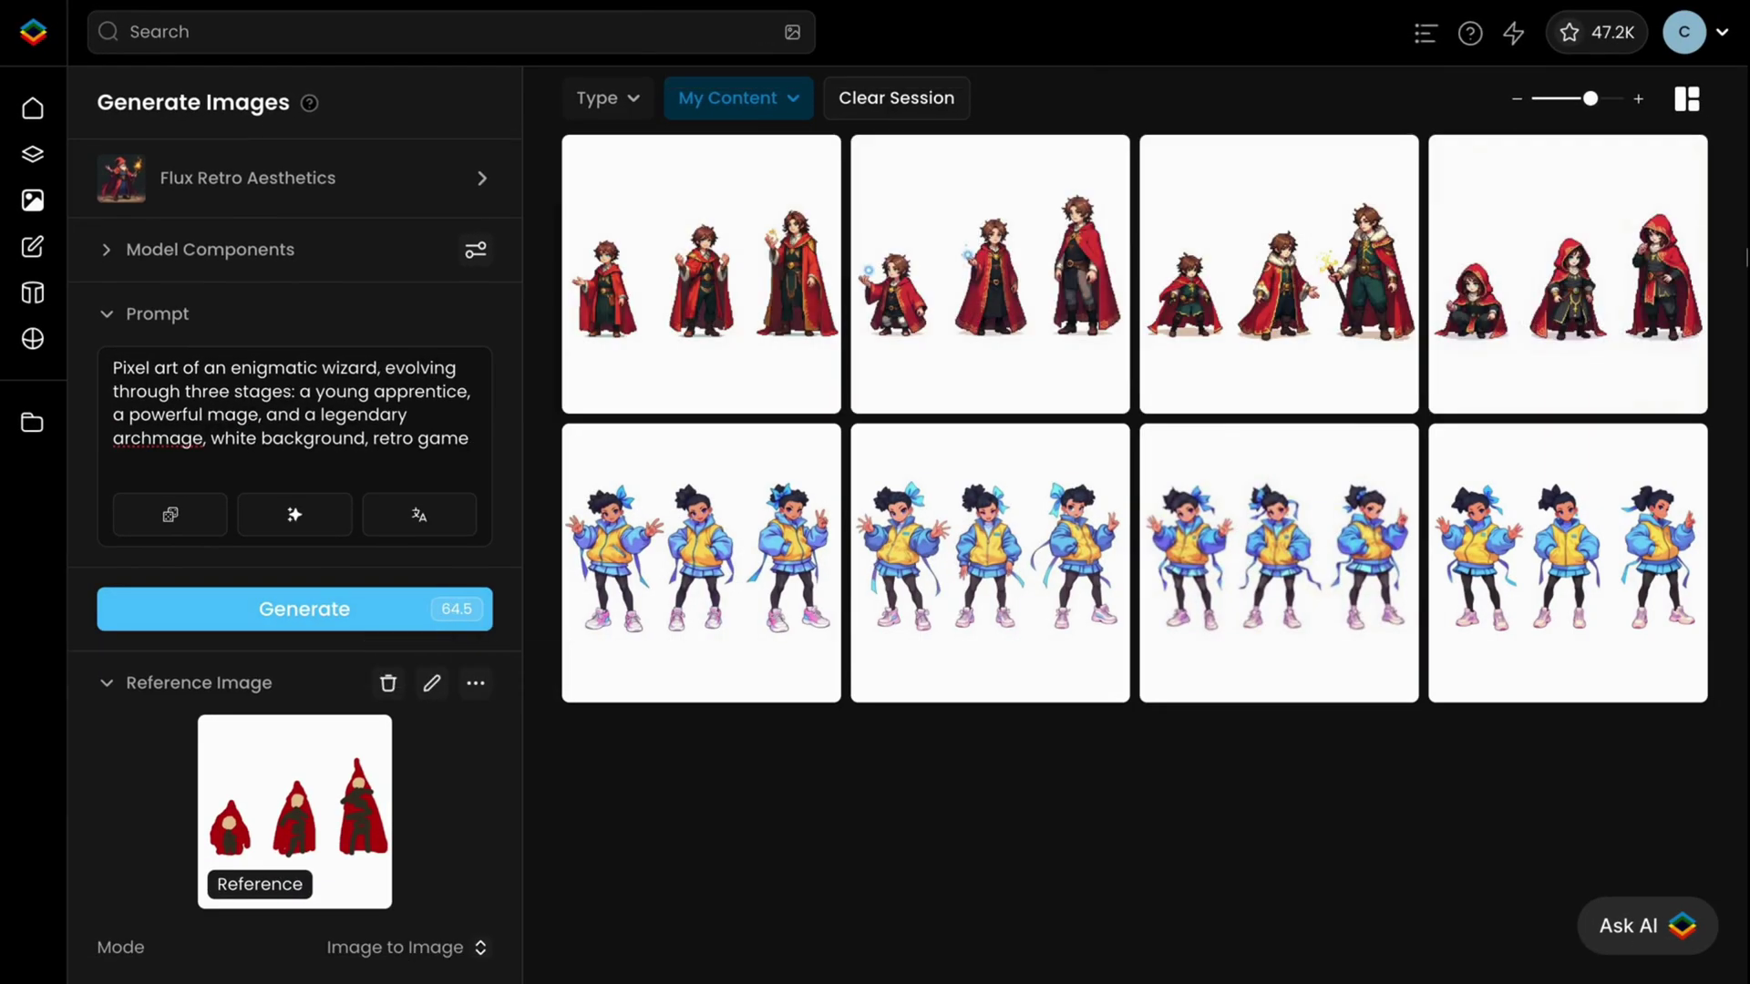
Compare the wizard sheets with the sketch, then create variations of the first sheet.
{"action": "left_click", "coordinate": [1279, 274]}
{"action": "left_click_drag", "start_coordinate": [742, 693], "coordinate": [1347, 795]}
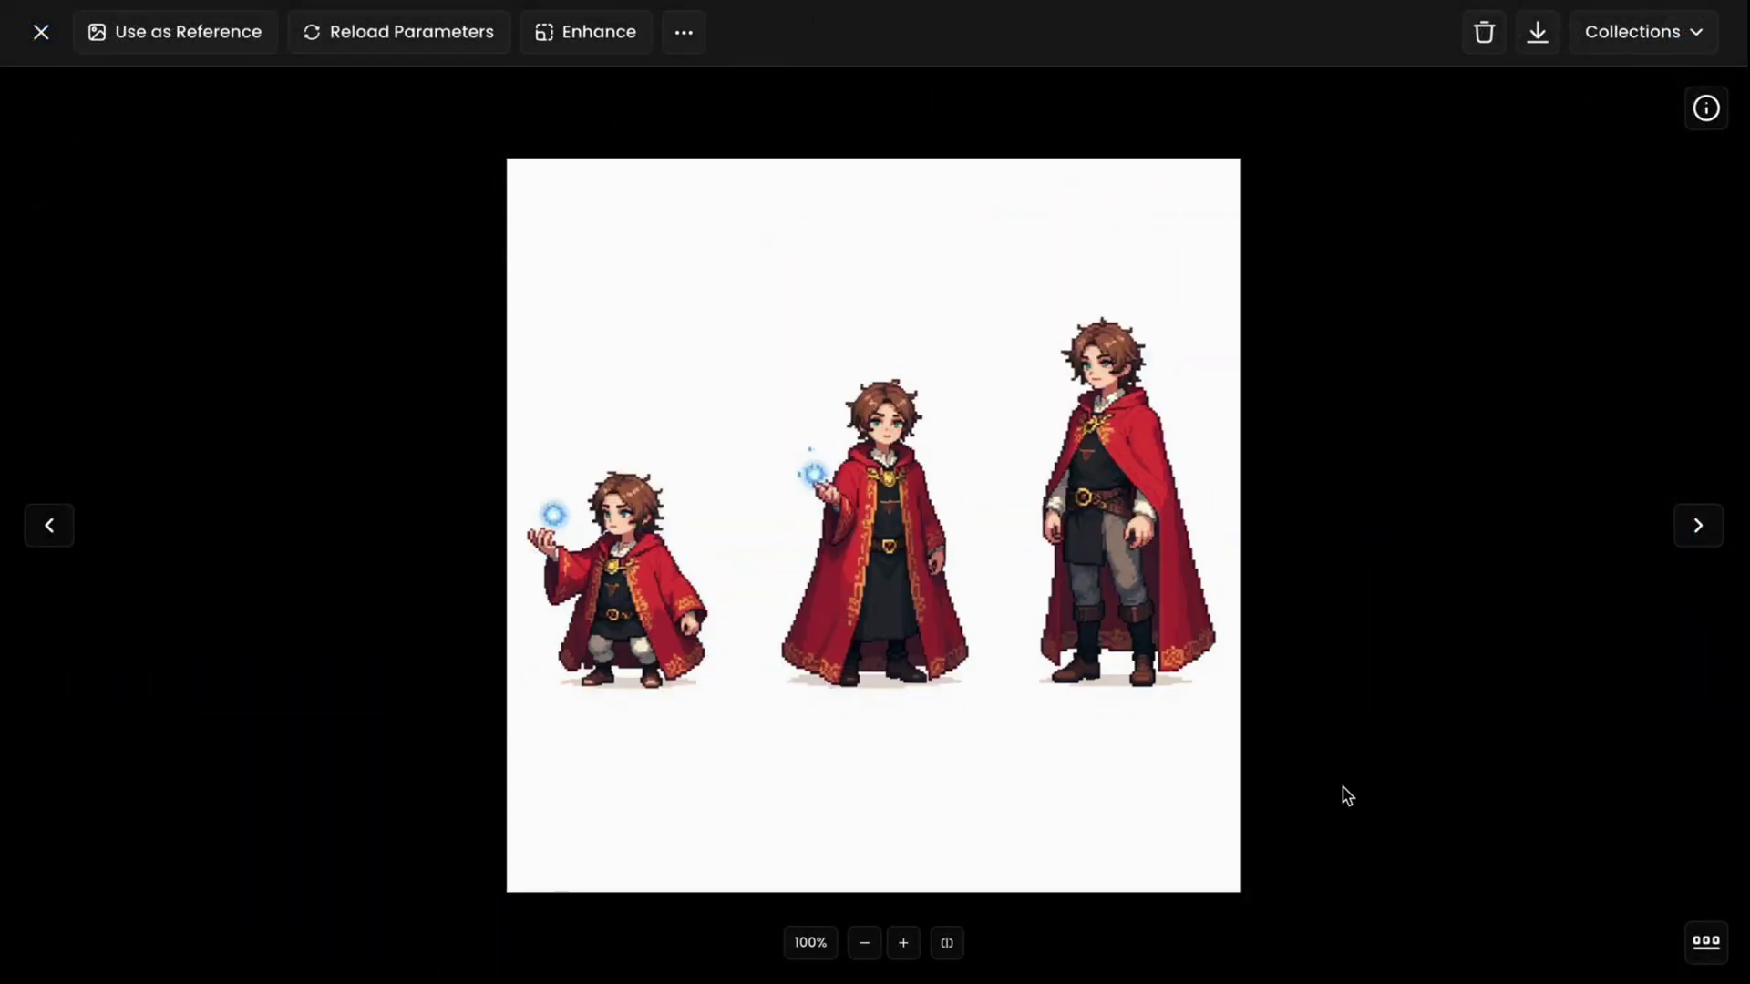
{"action": "key", "text": "Right"}
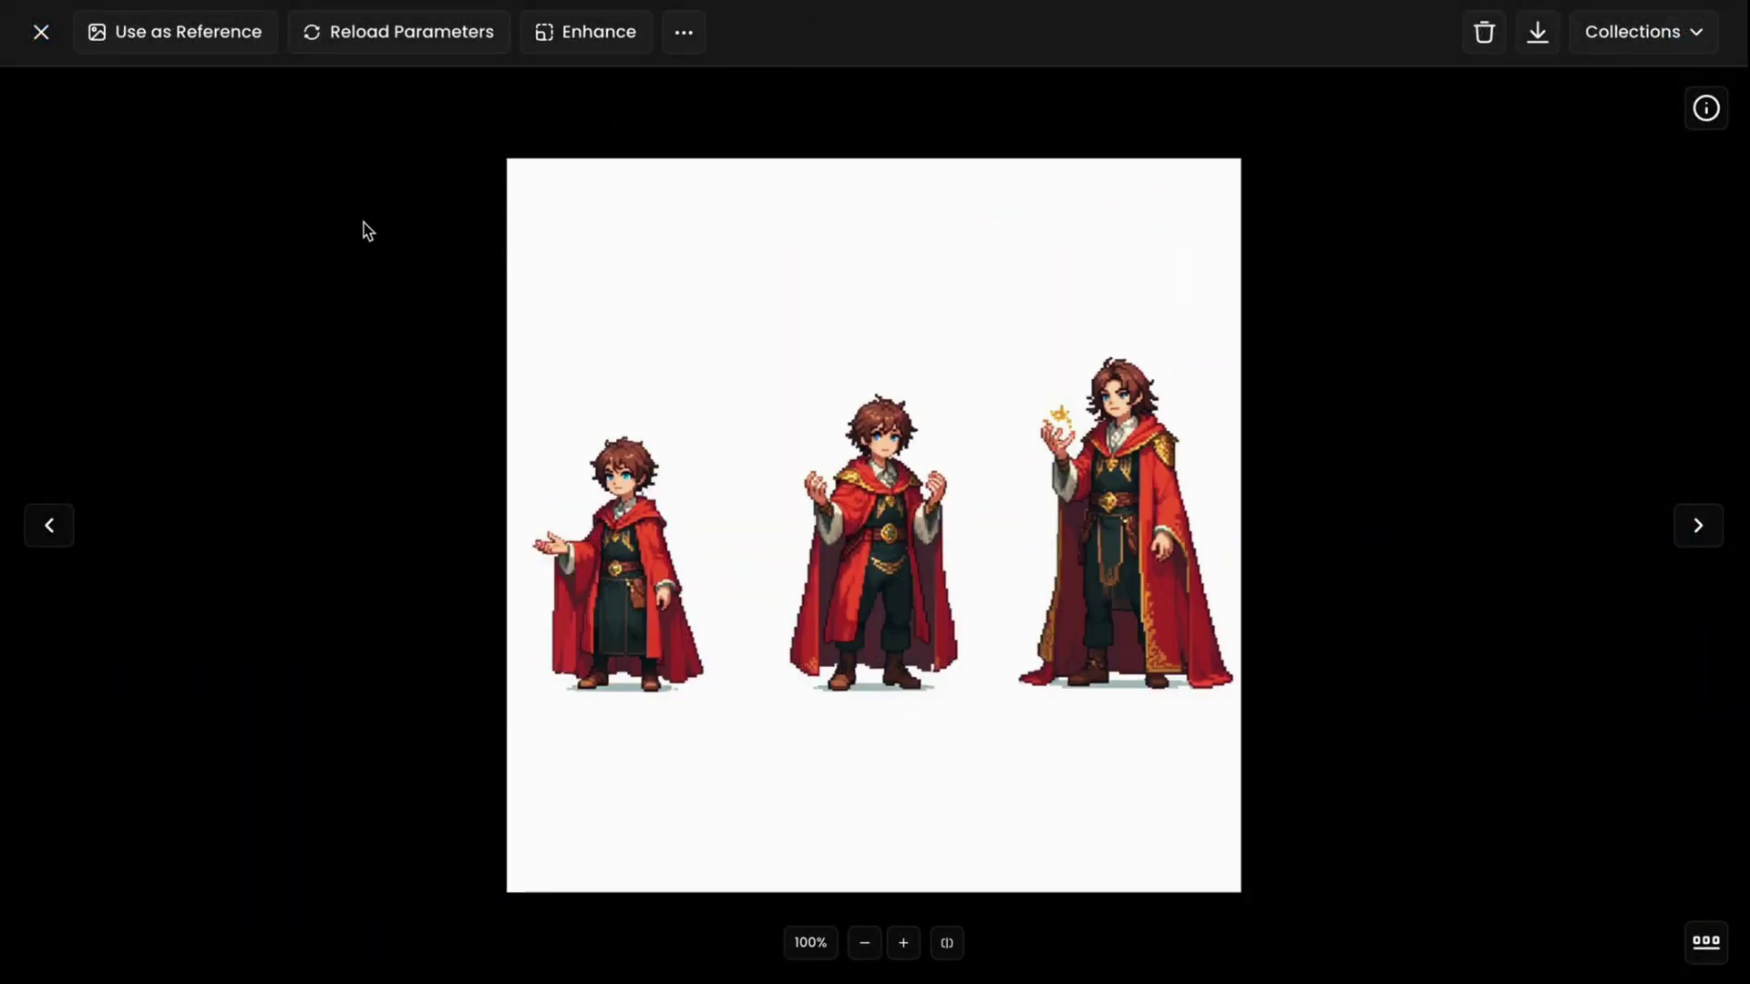
{"action": "left_click", "coordinate": [41, 31]}
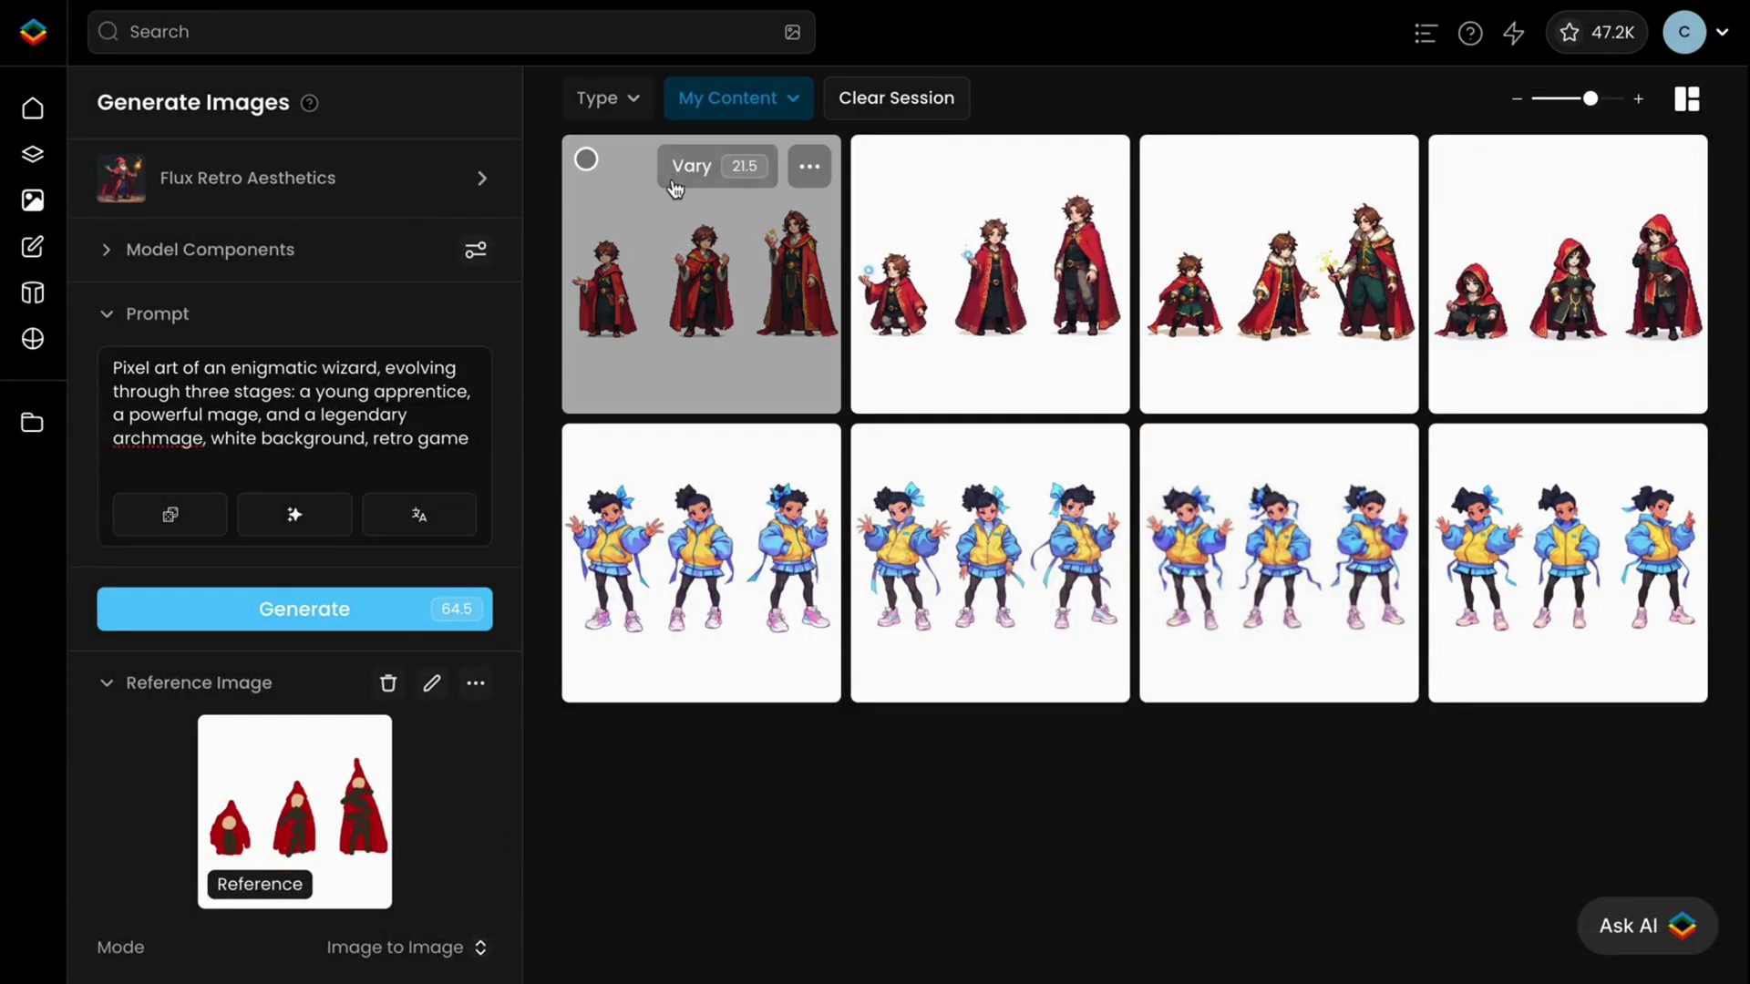
{"action": "left_click", "coordinate": [678, 171]}
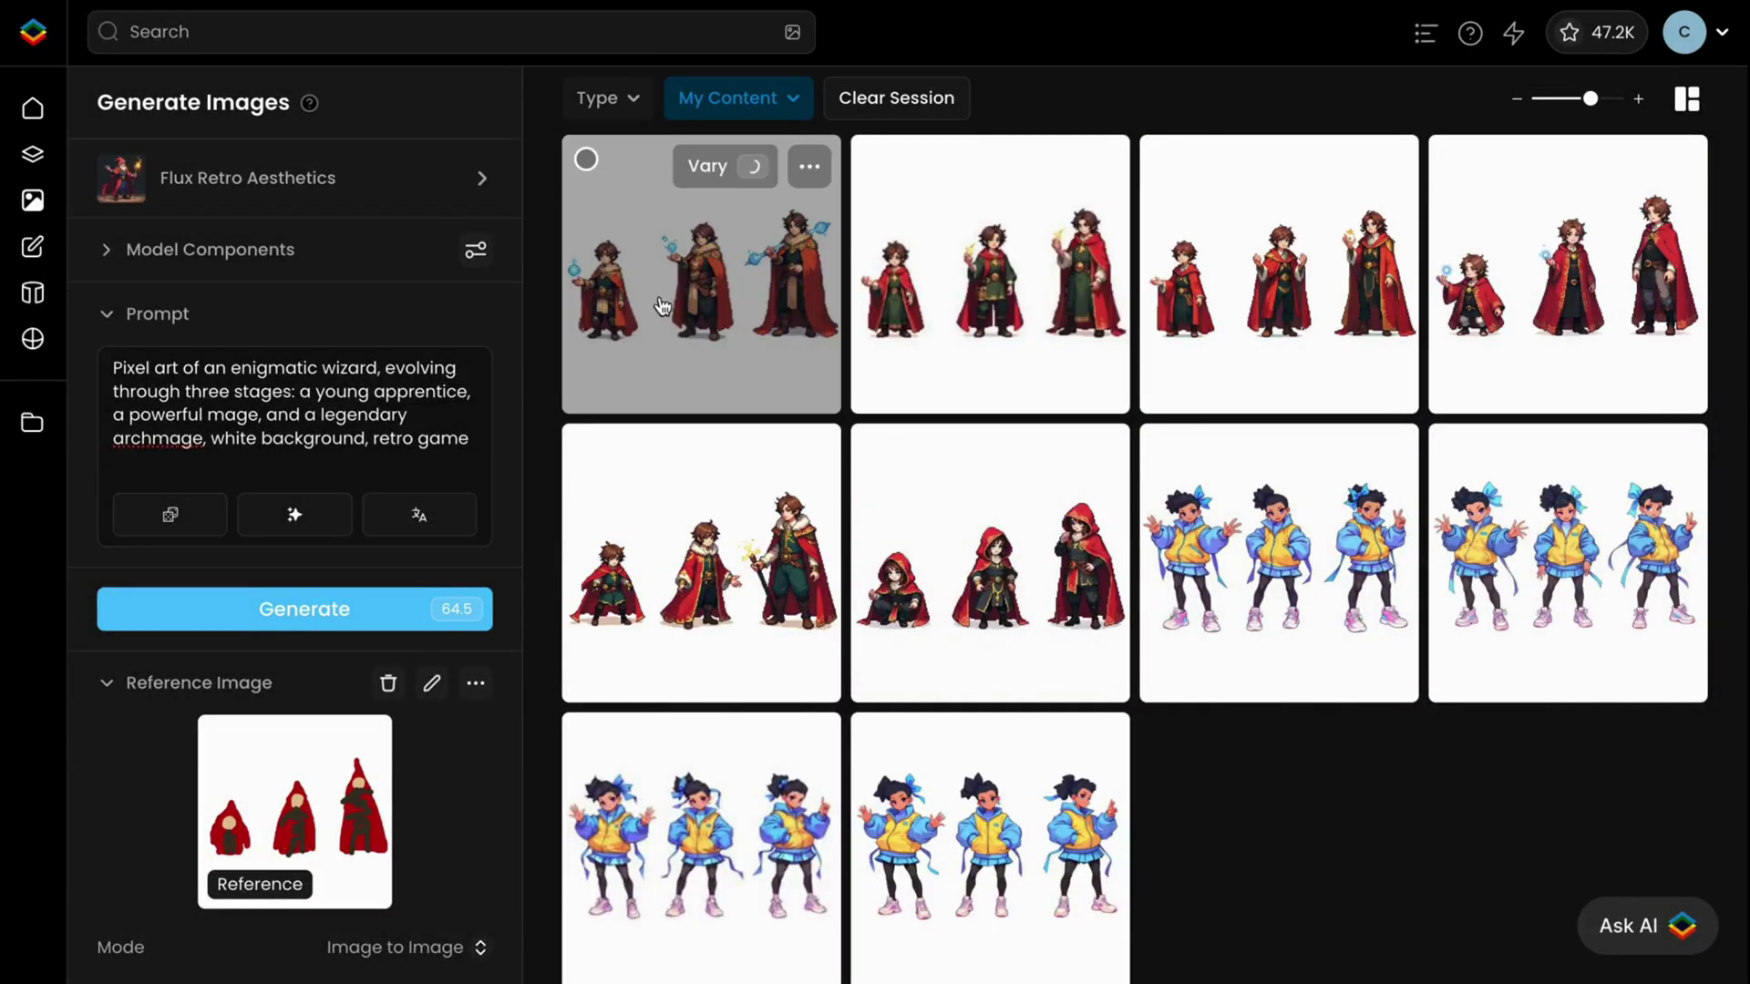
Open the red-hood reference sketch from a wizard sheet's details for retouching.
{"action": "left_click", "coordinate": [638, 237]}
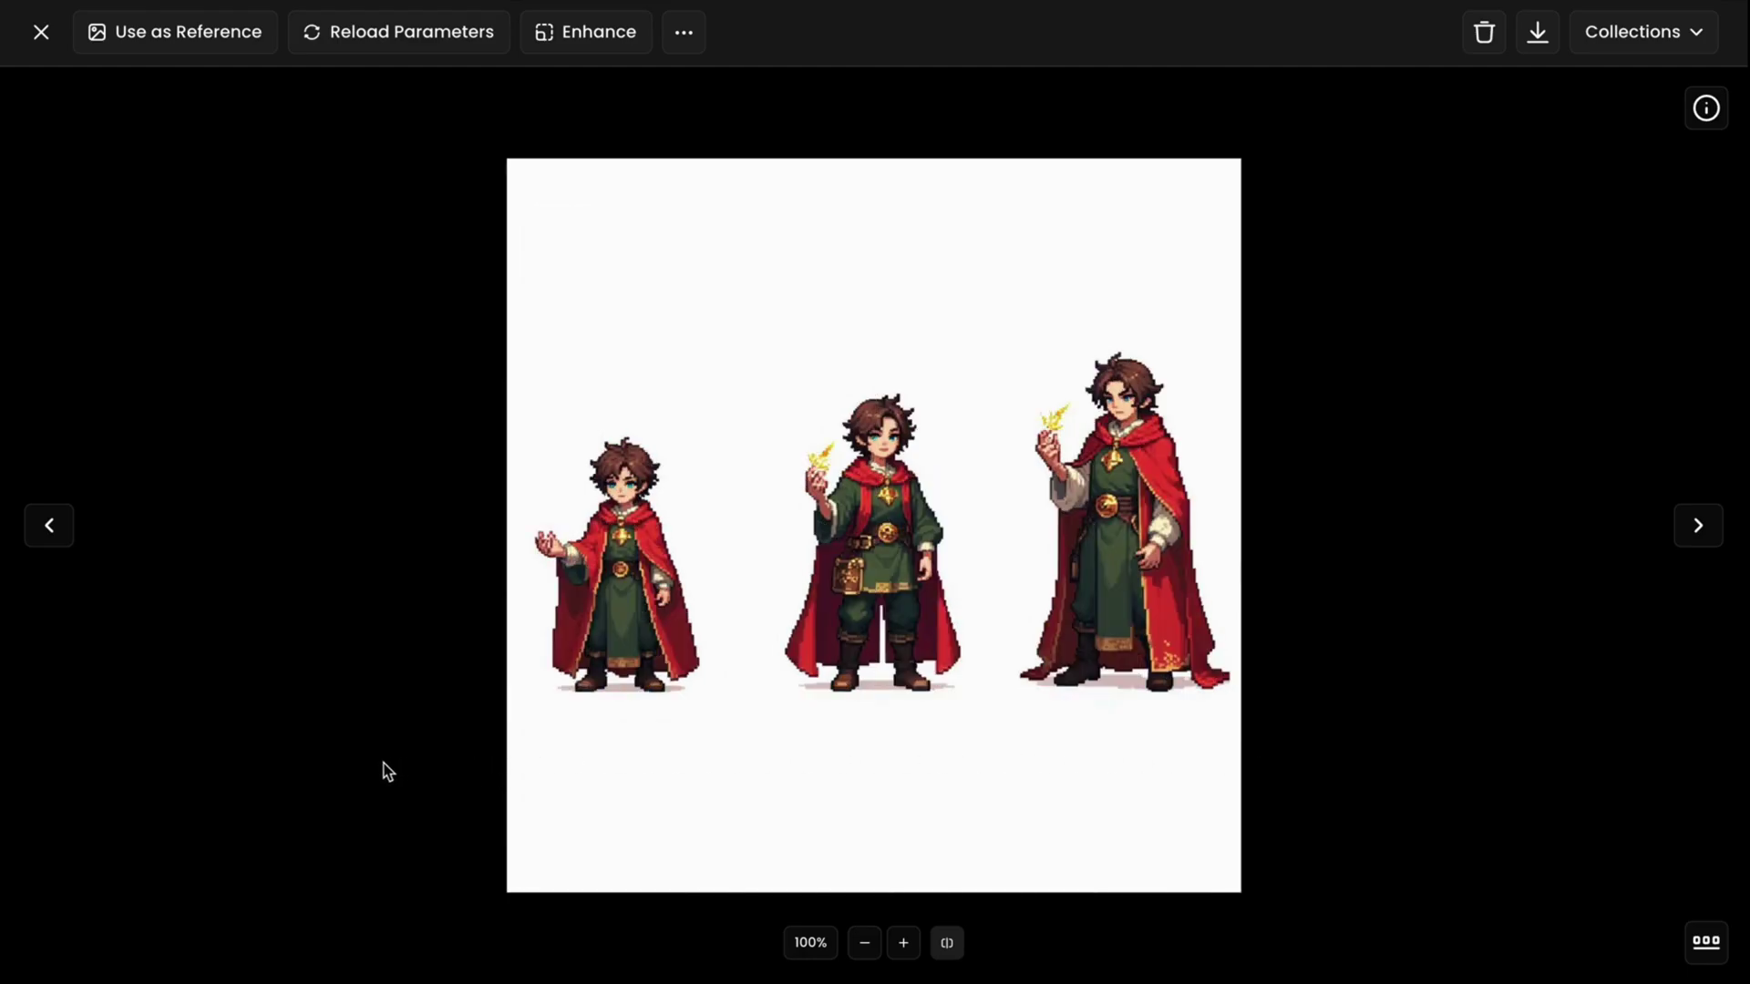
{"action": "left_click", "coordinate": [1705, 107]}
{"action": "scroll", "coordinate": [1595, 391], "scroll_direction": "down", "scroll_amount": 10}
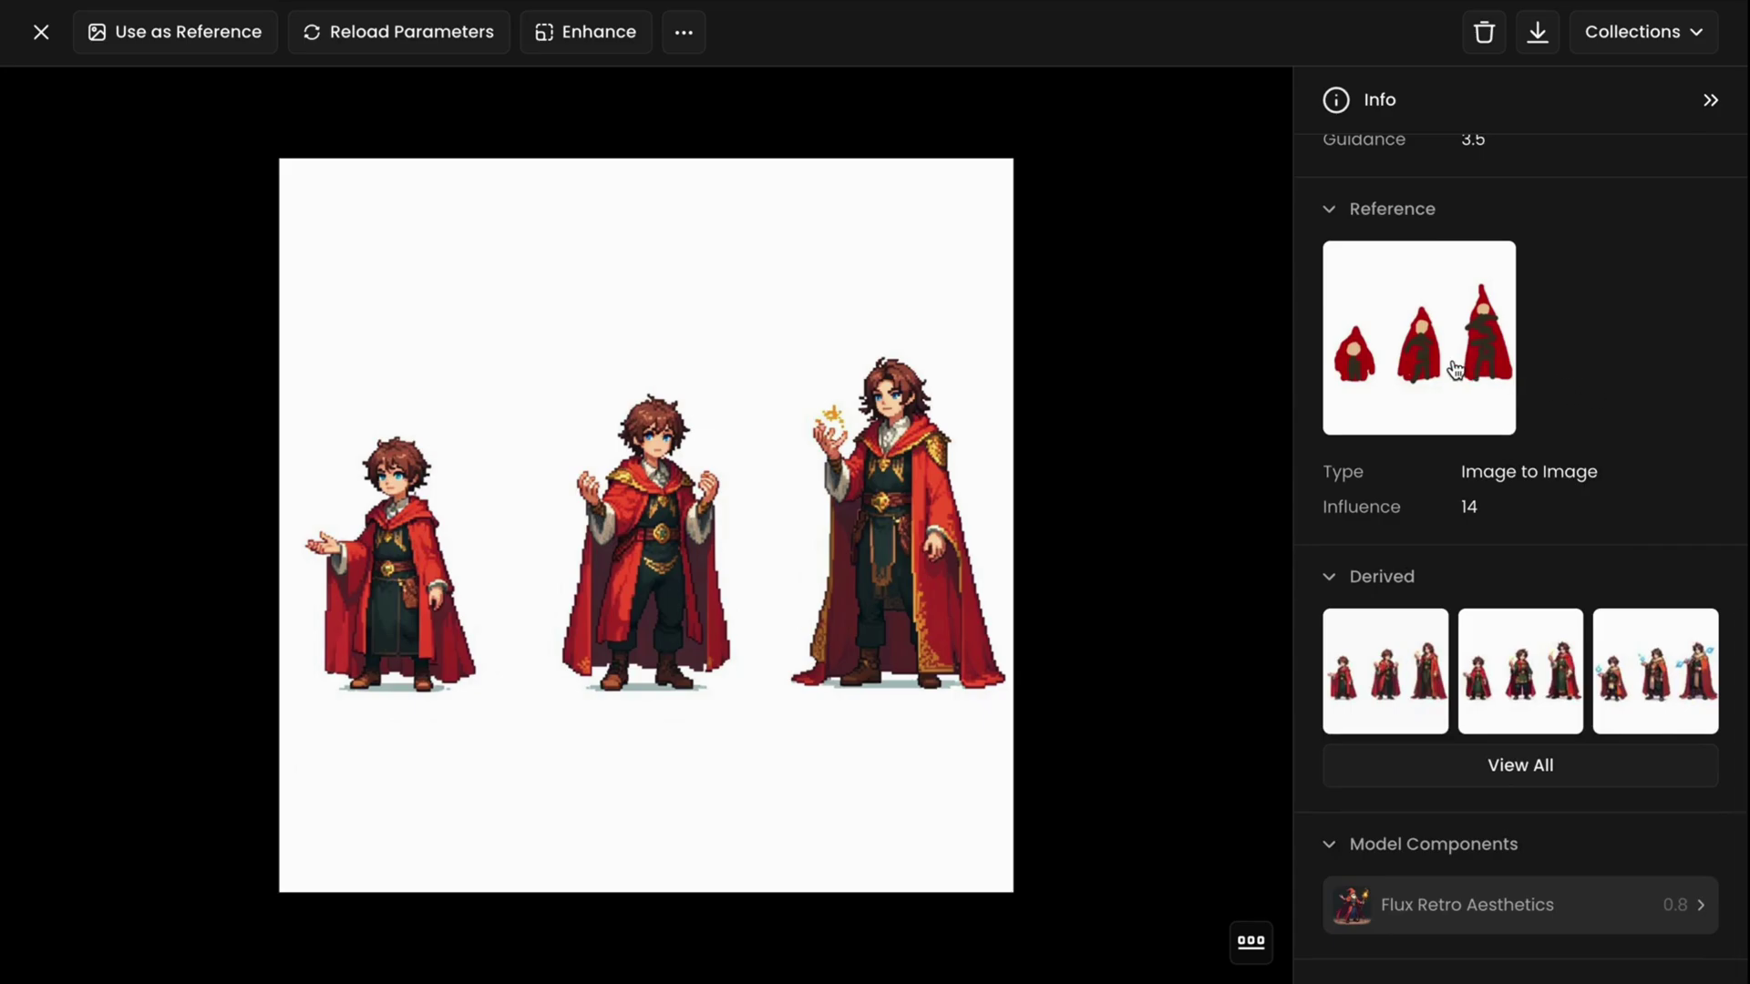
{"action": "left_click", "coordinate": [1455, 369]}
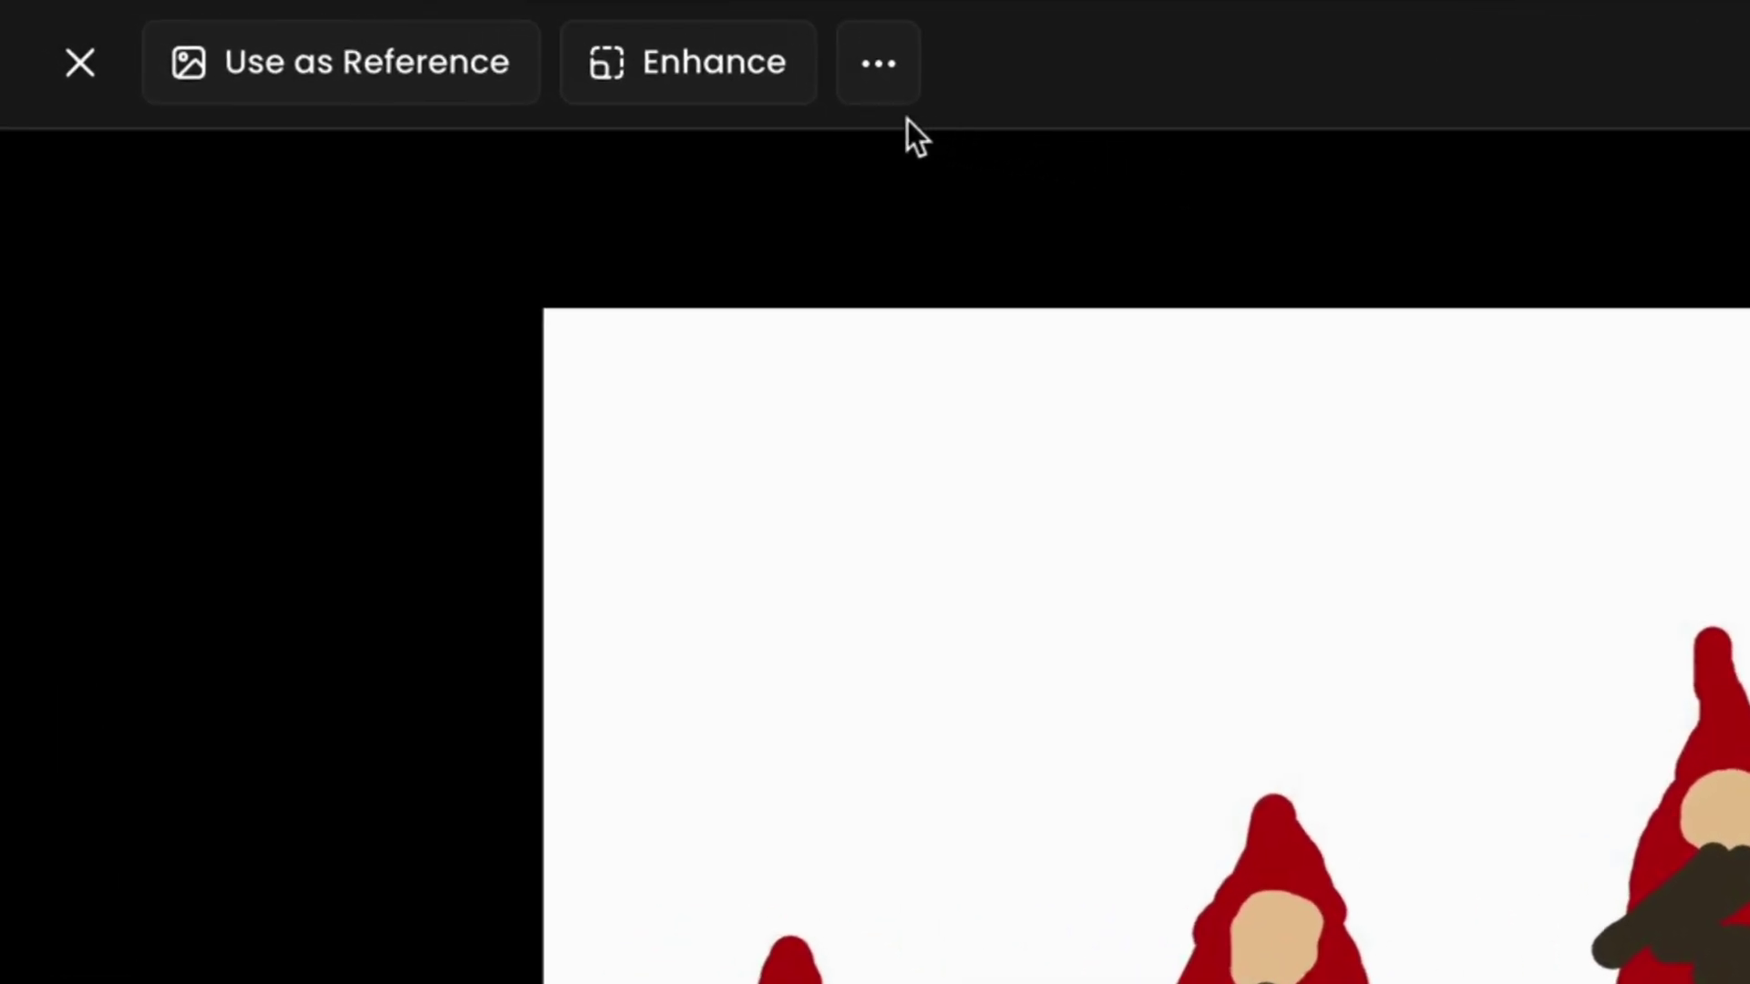
{"action": "left_click", "coordinate": [880, 65]}
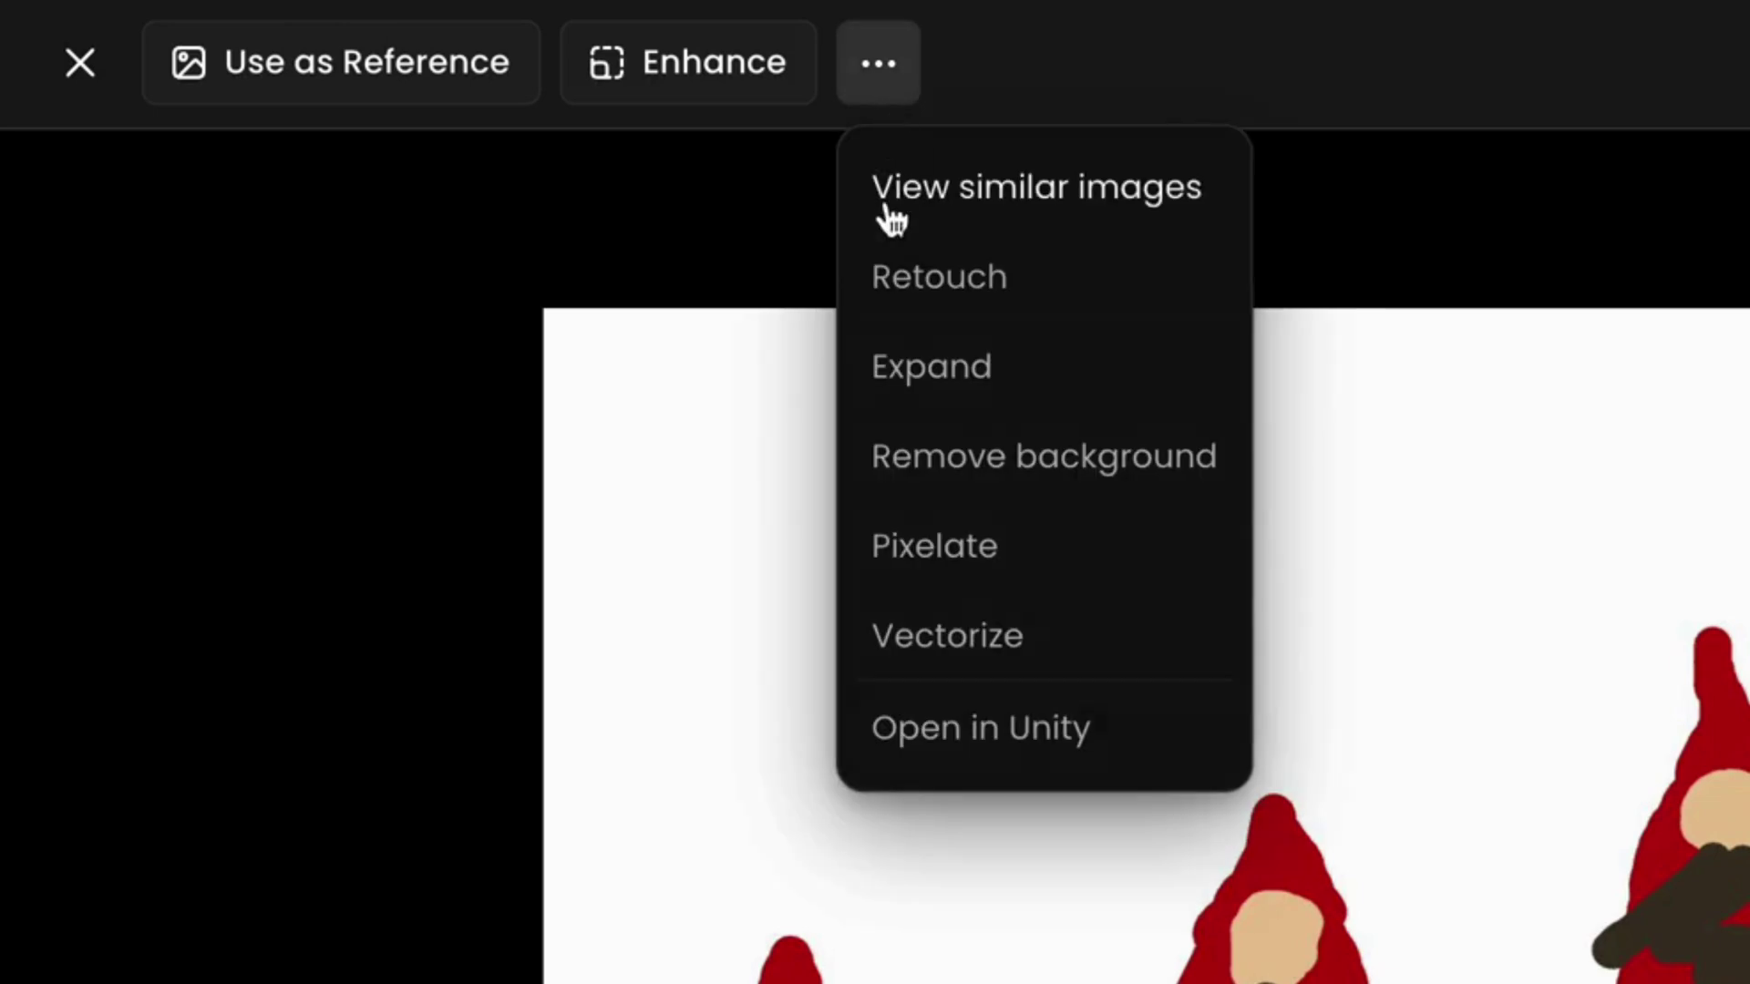
{"action": "left_click", "coordinate": [890, 306]}
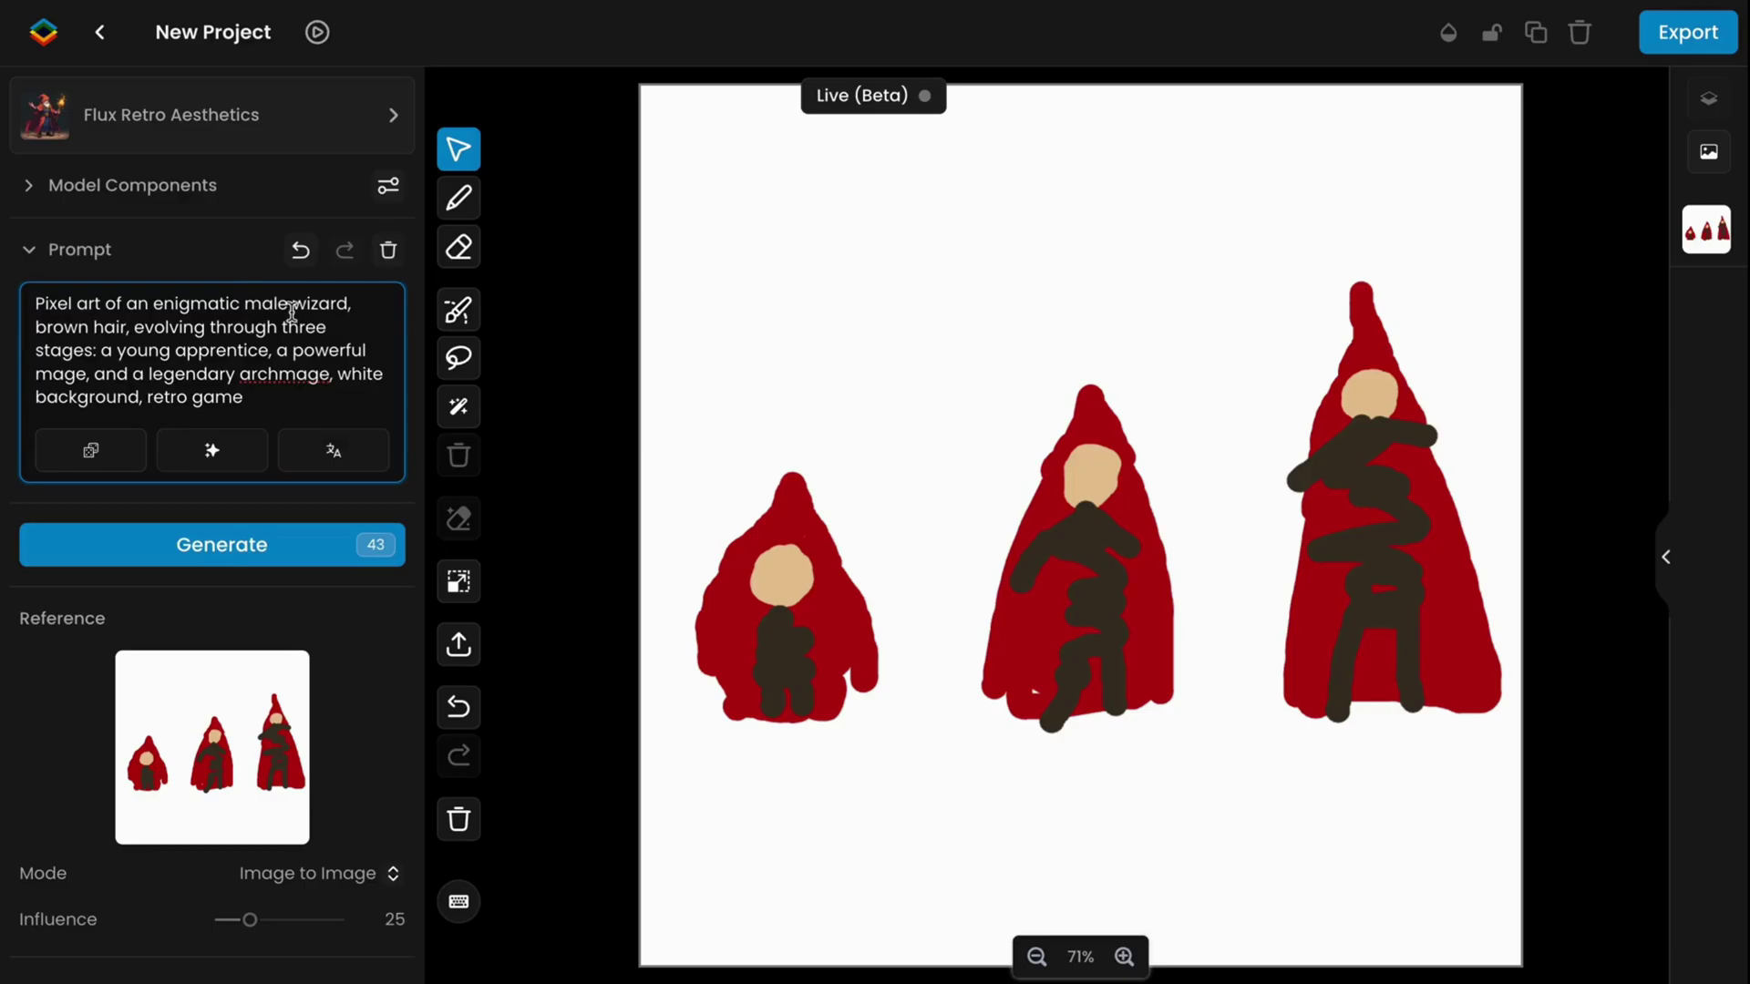
Turn on Live (Beta) to render the hooded sketch as pixel-art wizards.
{"action": "left_click", "coordinate": [907, 100]}
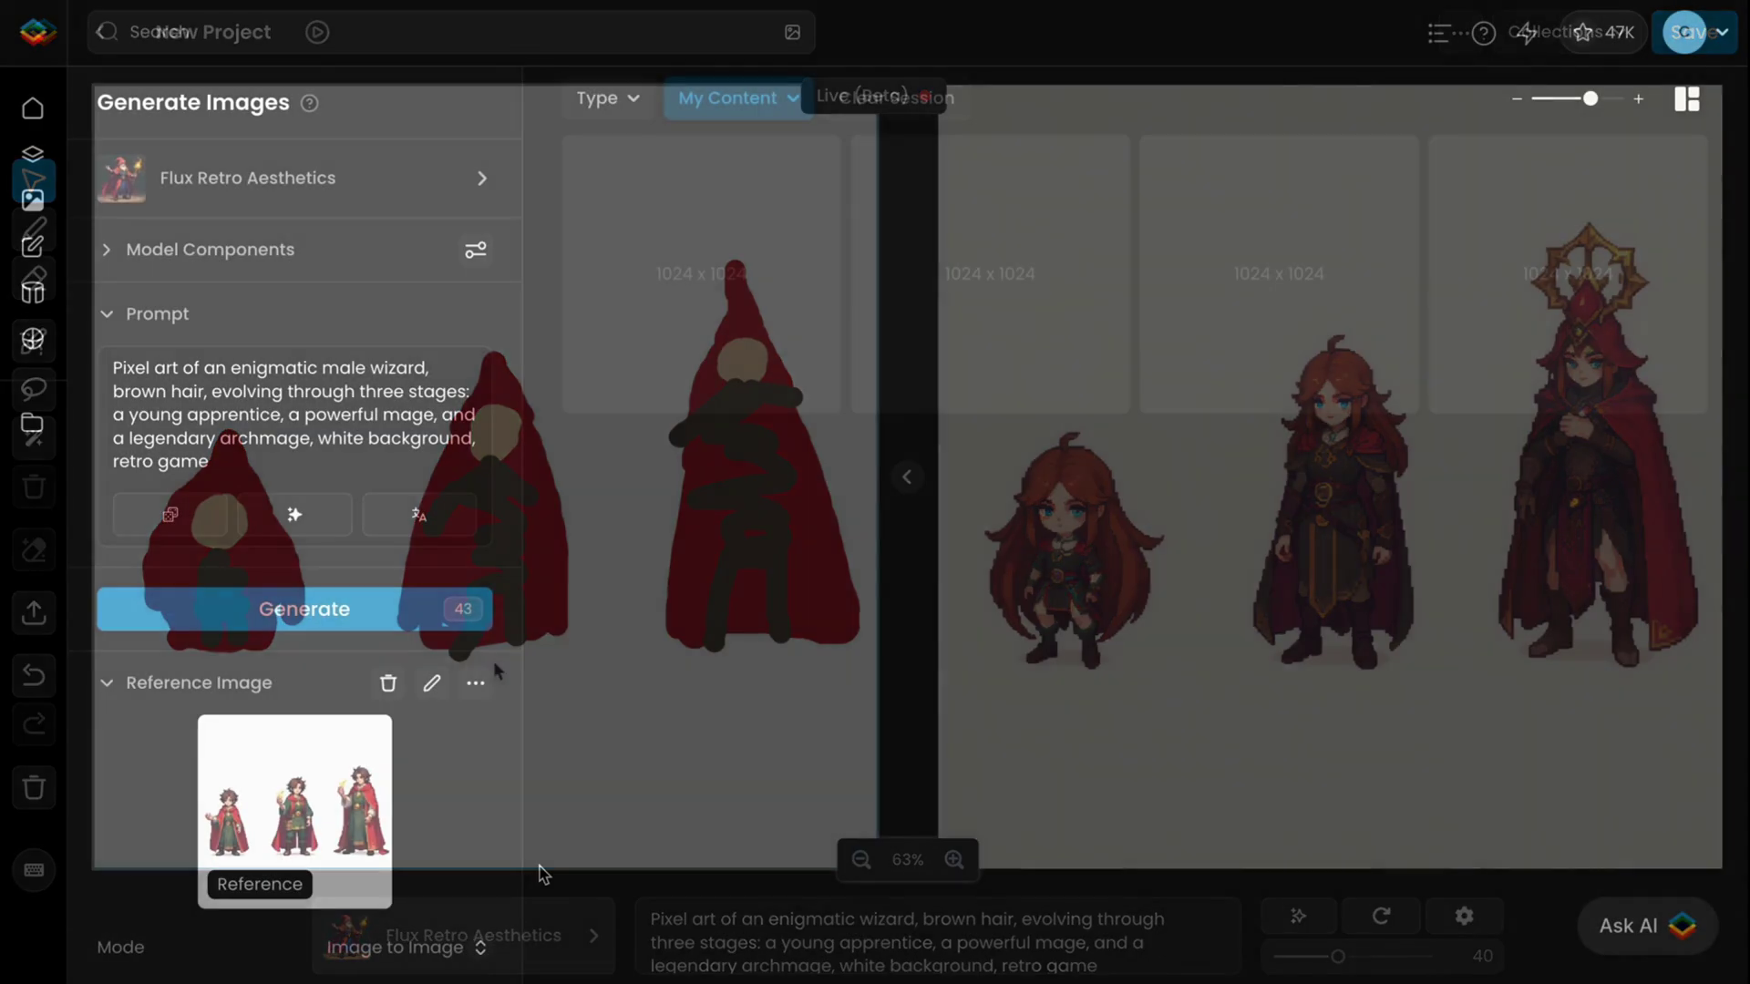
Switch the reference image mode from its dropdown to Image to Image + ControlNet.
{"action": "scroll", "coordinate": [446, 833], "scroll_direction": "down", "scroll_amount": 4}
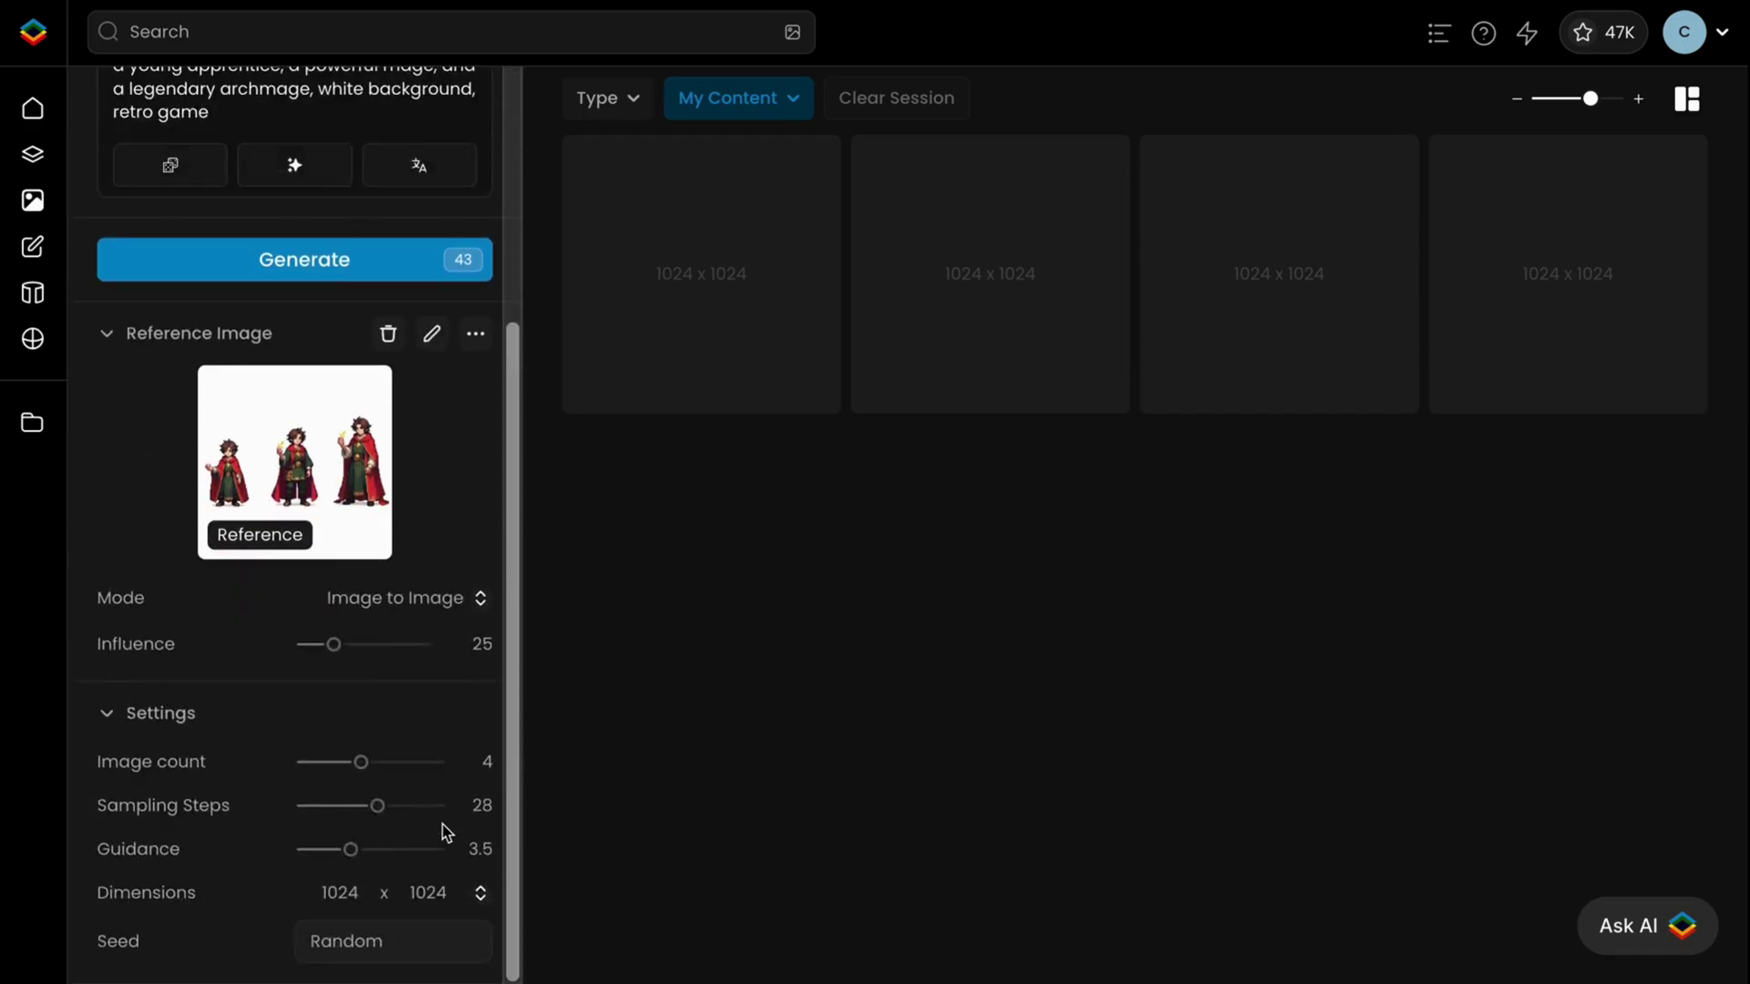
{"action": "left_click", "coordinate": [400, 607]}
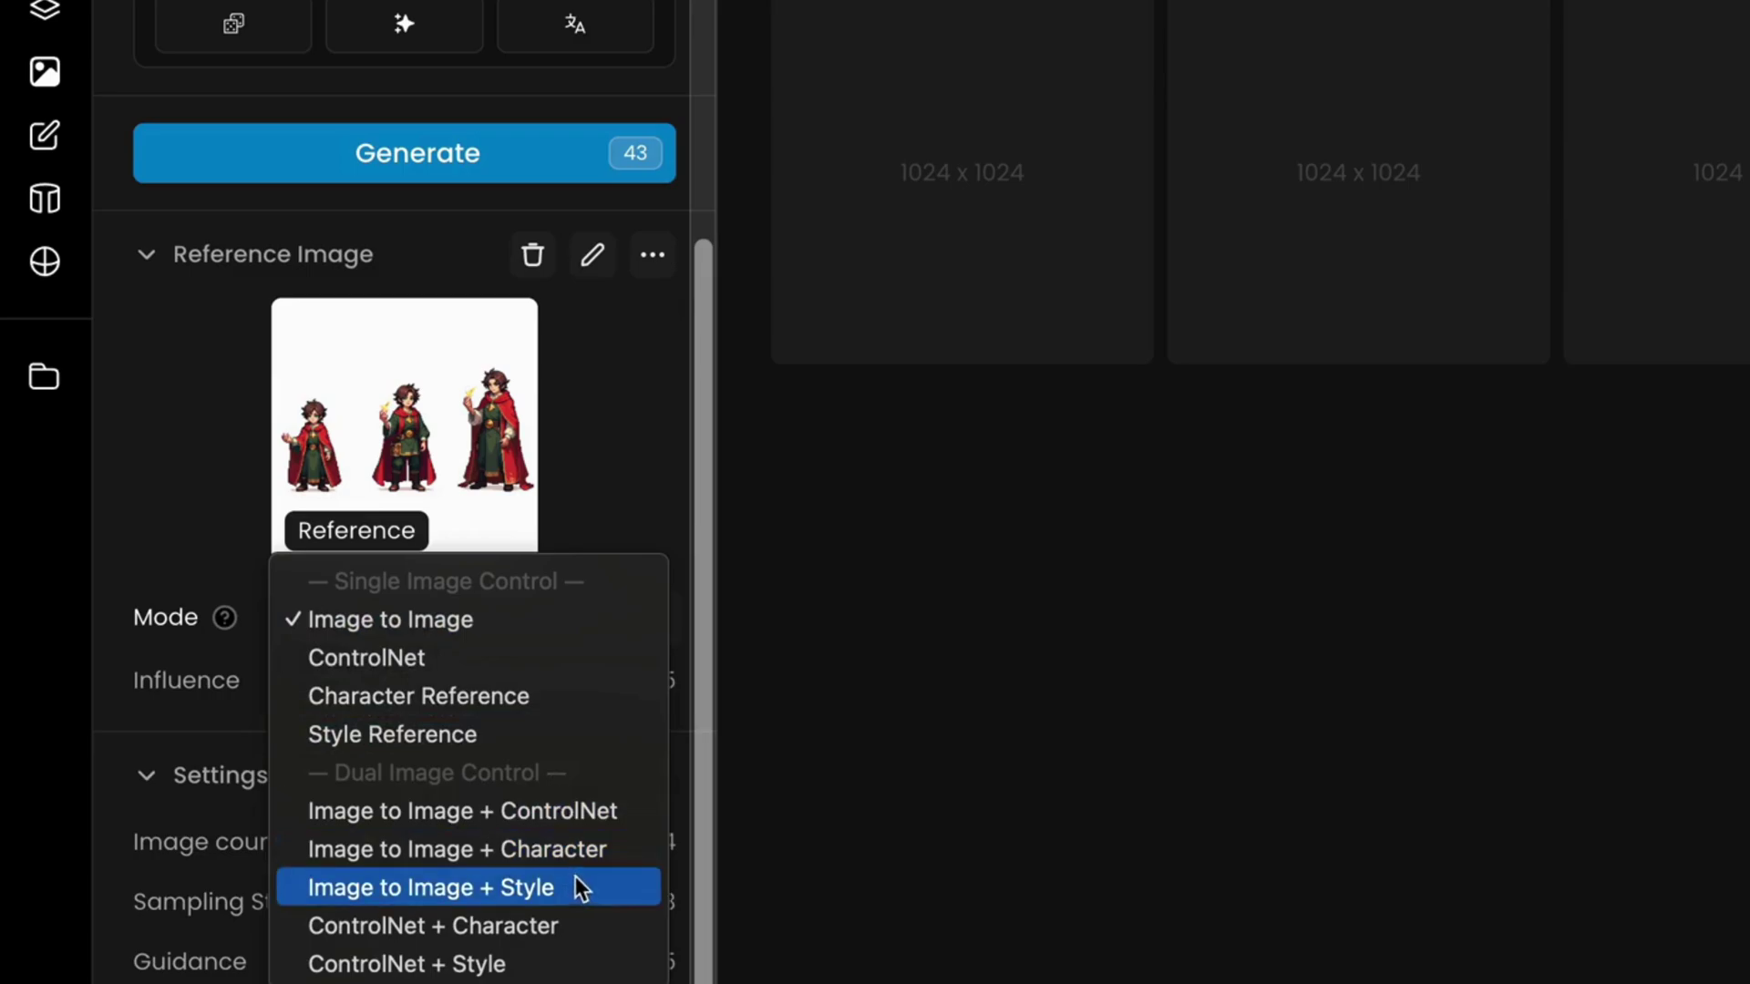
{"action": "left_click", "coordinate": [569, 814]}
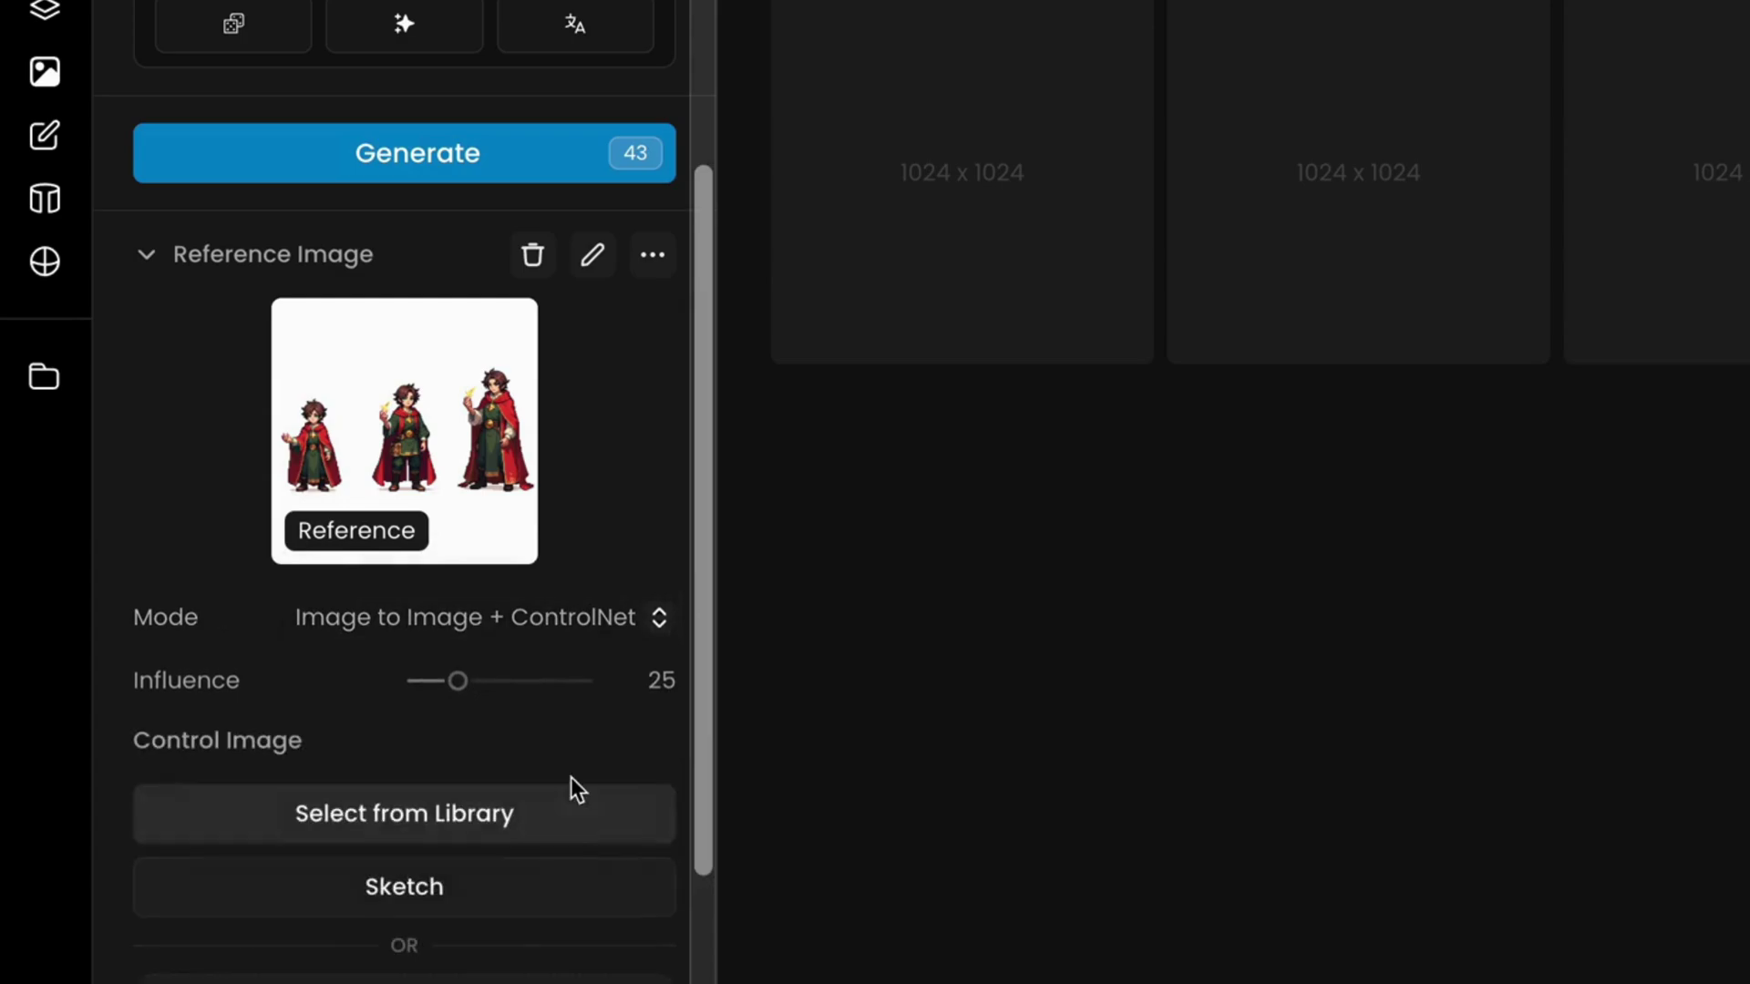
{"action": "scroll", "coordinate": [569, 752], "scroll_direction": "down", "scroll_amount": 3}
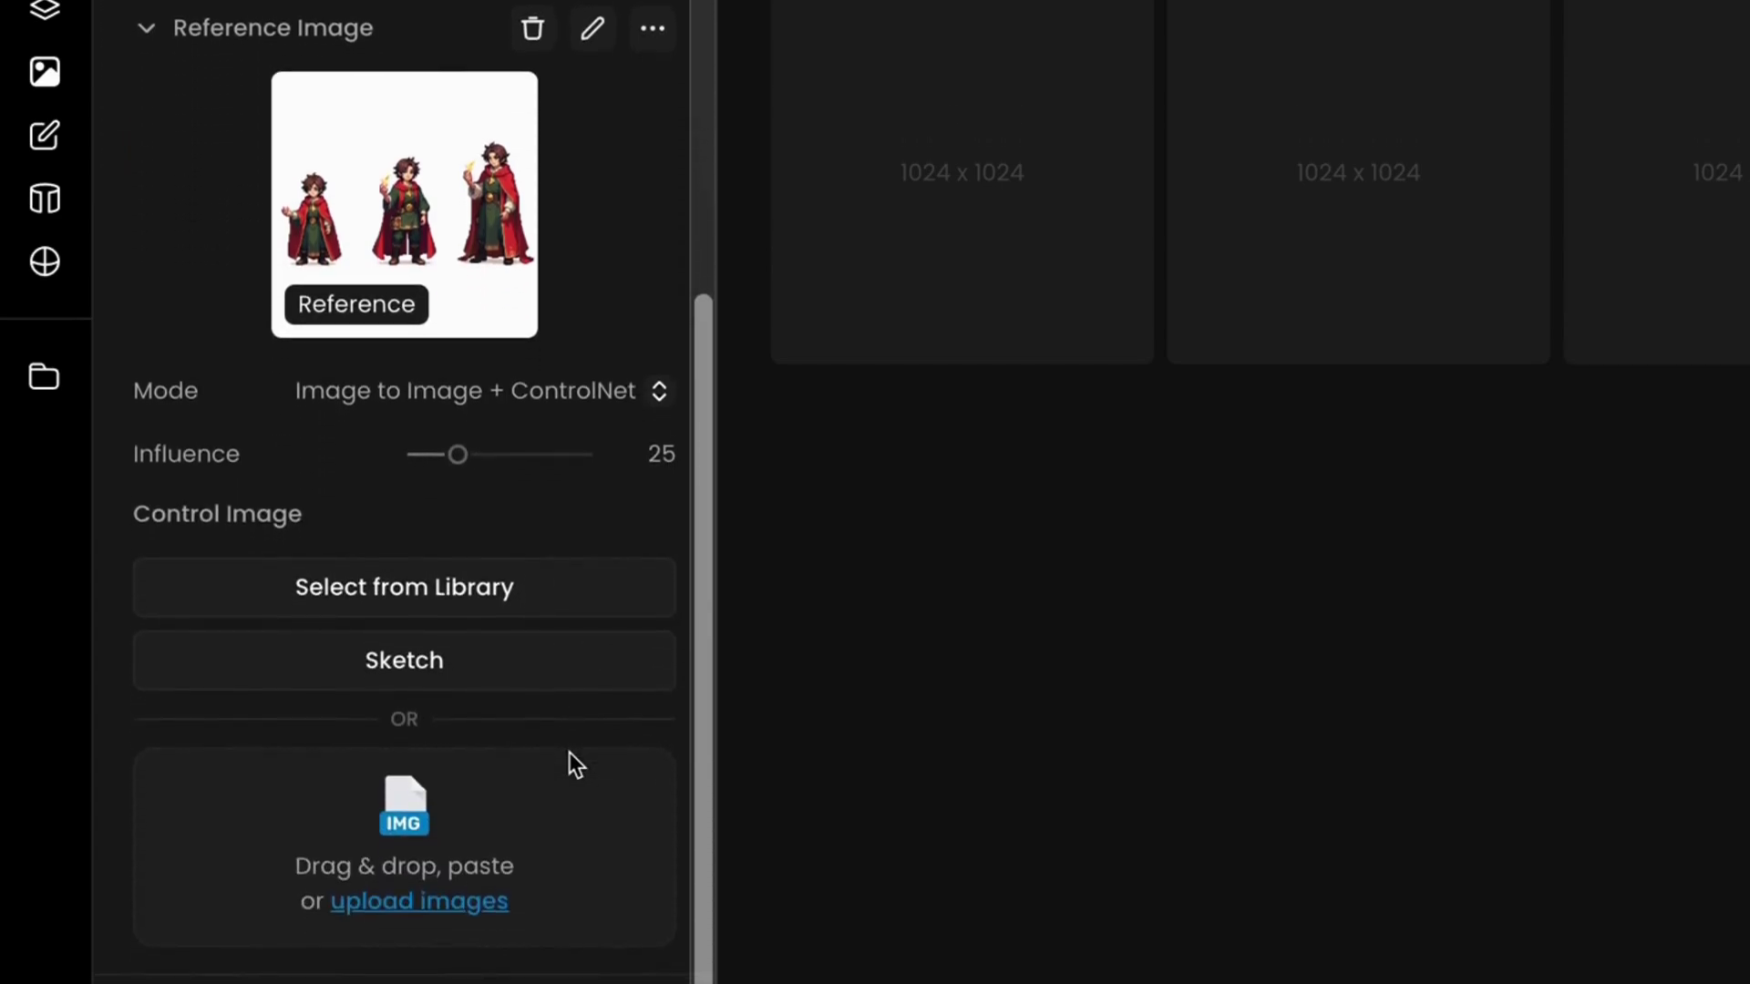